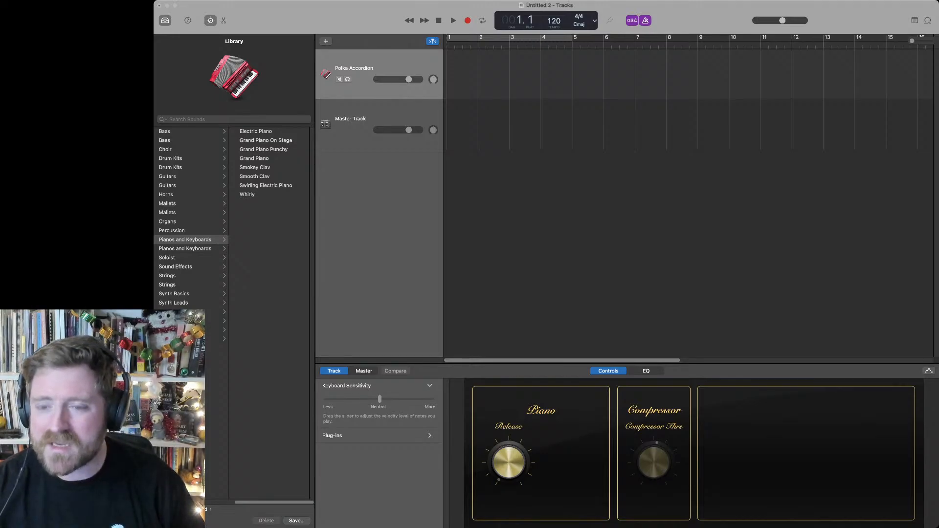
# Step: Bring the Somerset Carol sheet music into view in Preview, alongside the music project
pyautogui.click(626, 220)
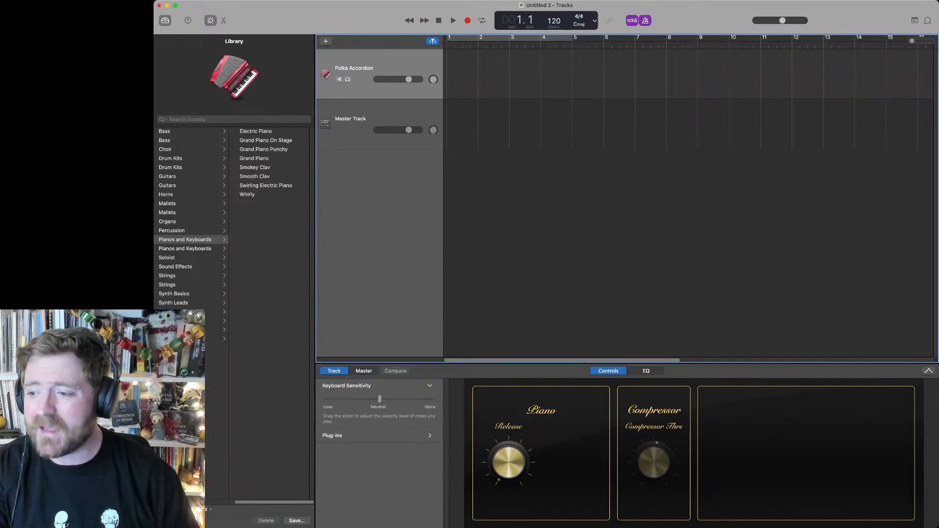
pyautogui.press('super+Tab')
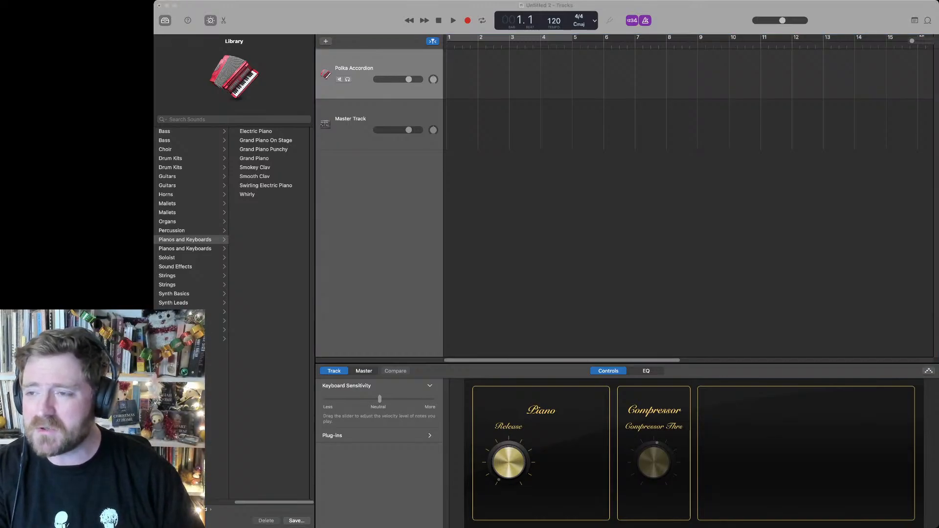
pyautogui.press('super+Tab')
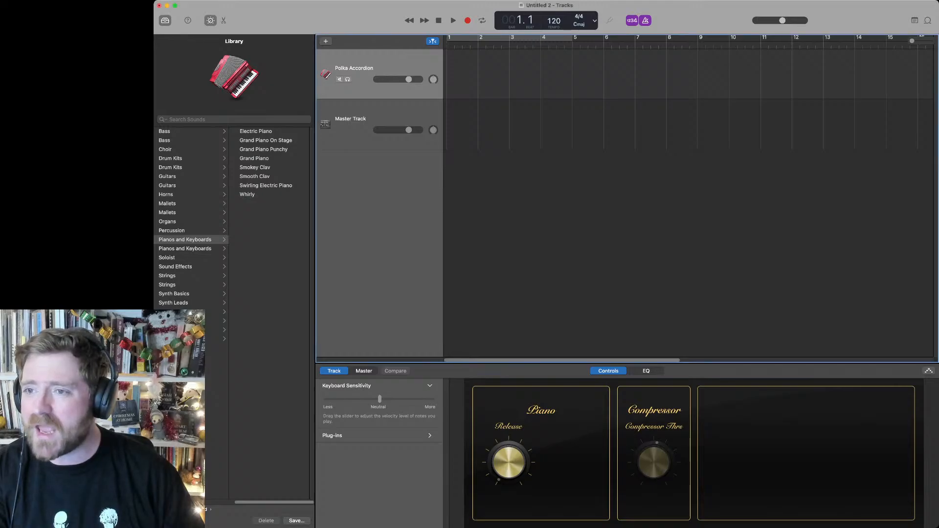
pyautogui.press('super+Tab')
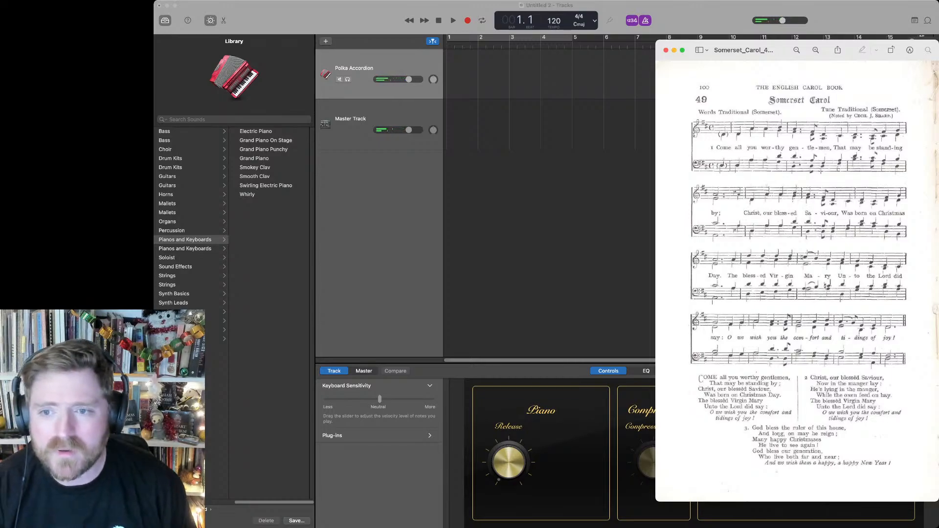
# Step: Return to GarageBand, add a Classic Electric Piano track and delete the Polka Accordion track
pyautogui.press('super+Tab')
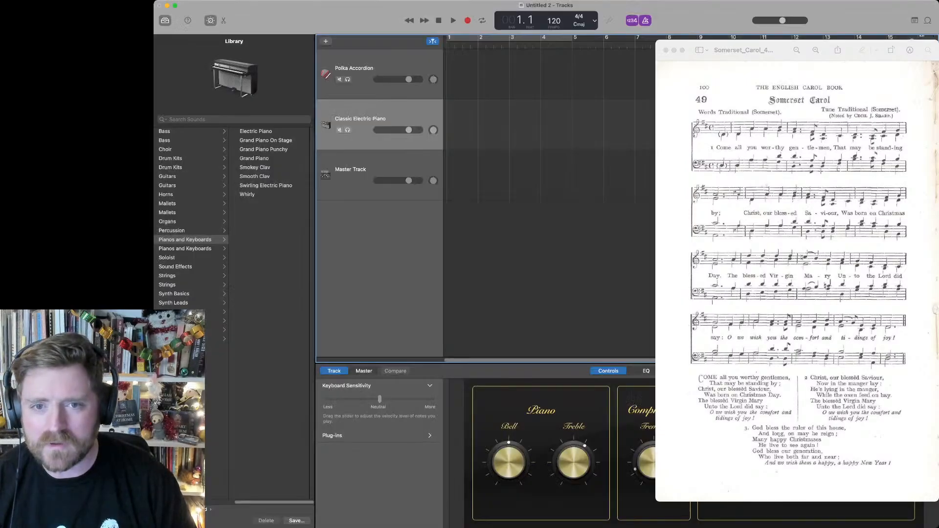
pyautogui.click(362, 68)
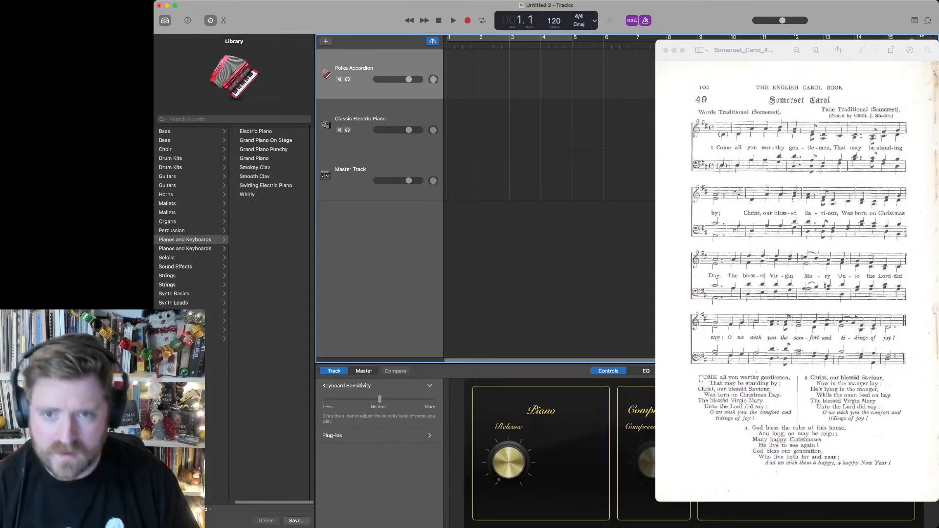
pyautogui.press('super+BackSpace')
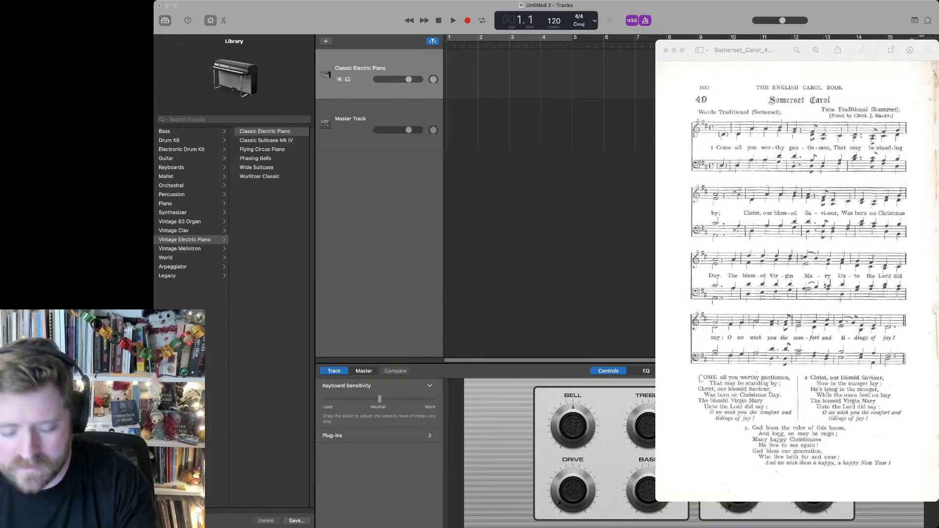
pyautogui.press('super+Tab')
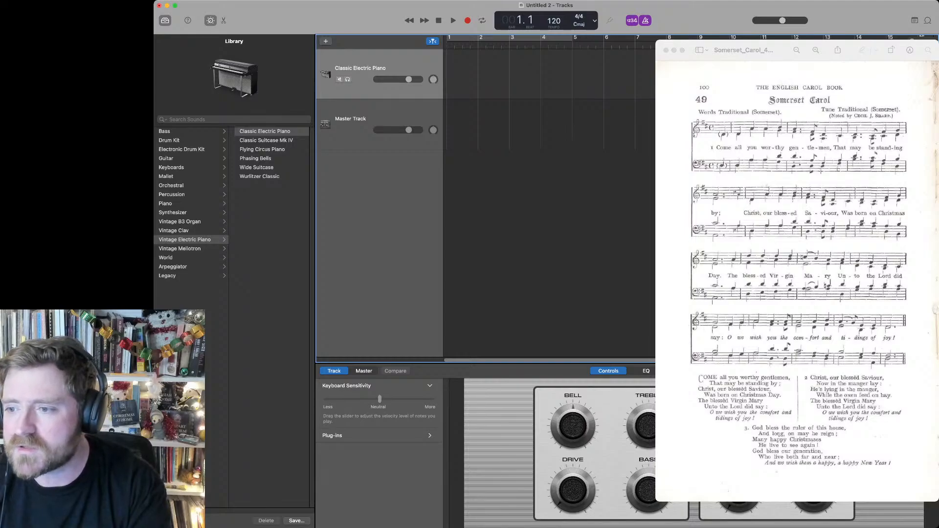
pyautogui.press('super+Tab')
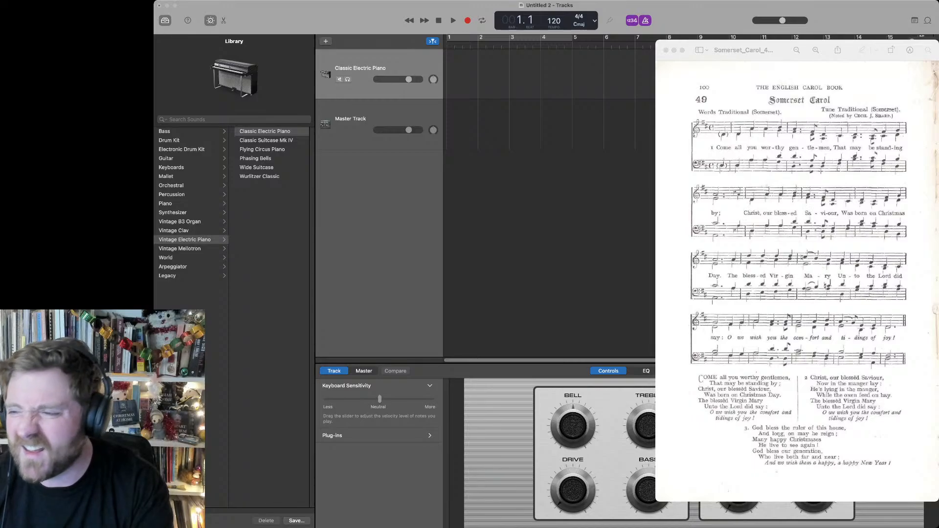
pyautogui.press('super+Tab')
pyautogui.press('super+Tab')
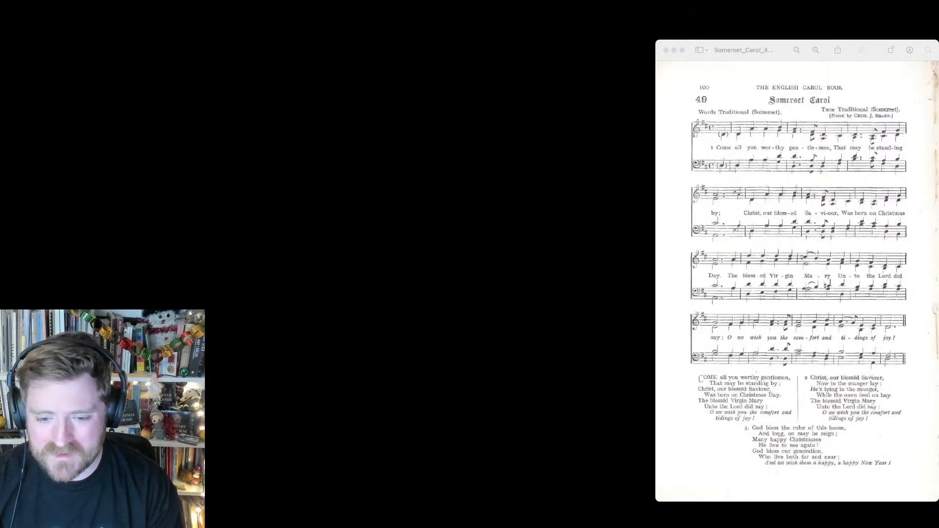
pyautogui.press('super+Tab')
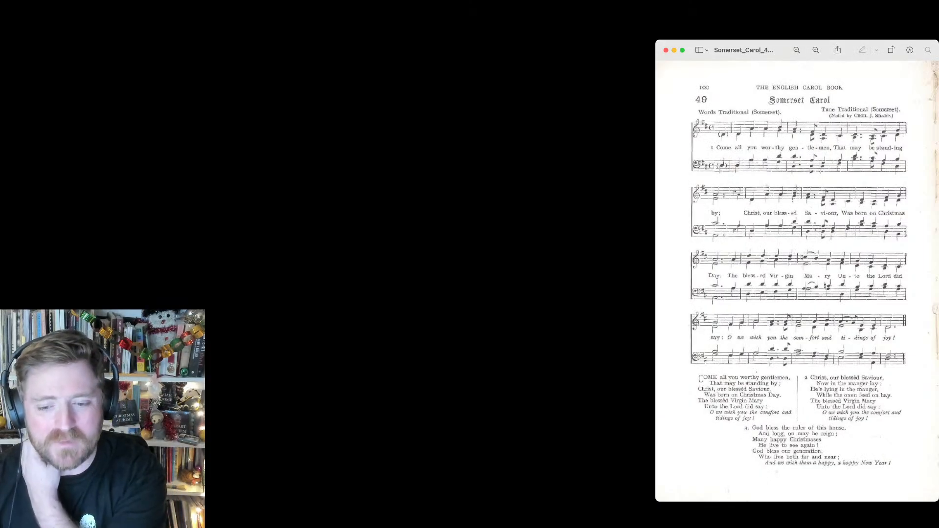
pyautogui.press('super+Tab')
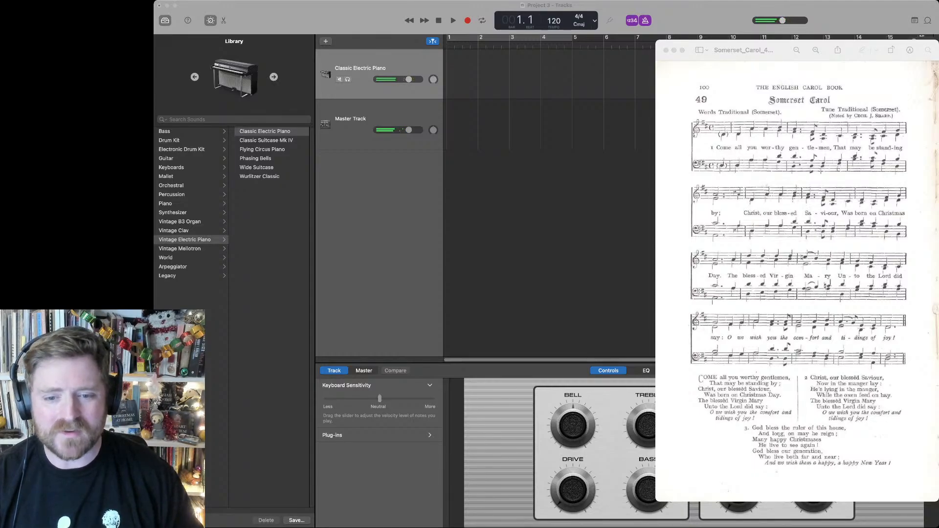
pyautogui.press('super+Tab')
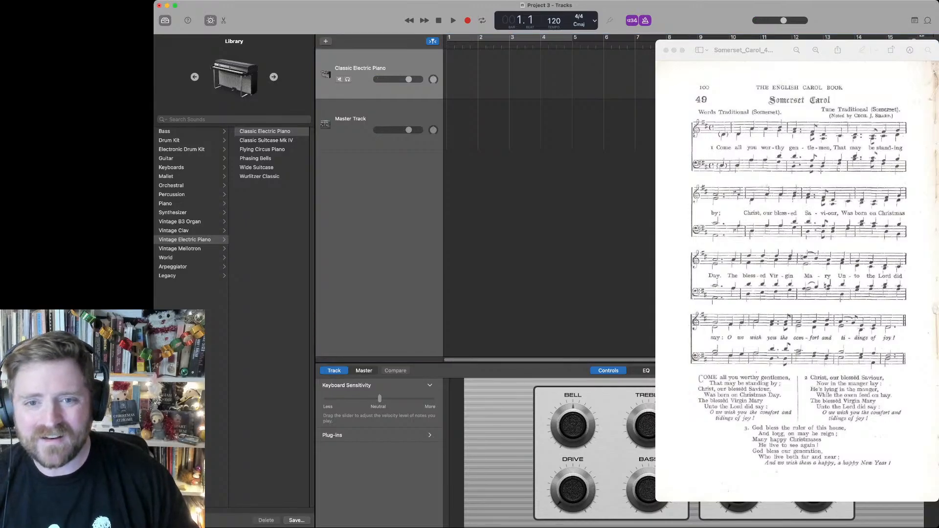
# Step: Turn off the Space D plug-in on the Master Track's output and reselect the Classic Electric Piano track
pyautogui.click(361, 124)
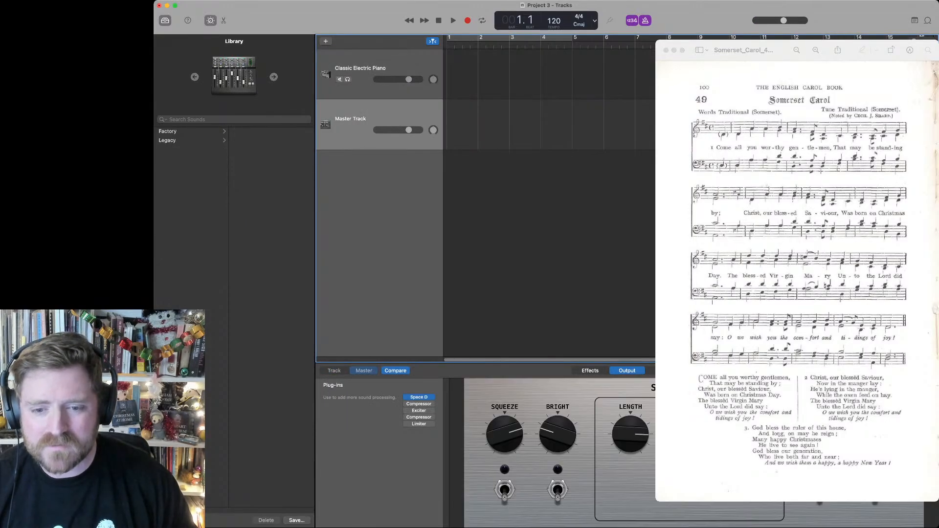
pyautogui.click(407, 398)
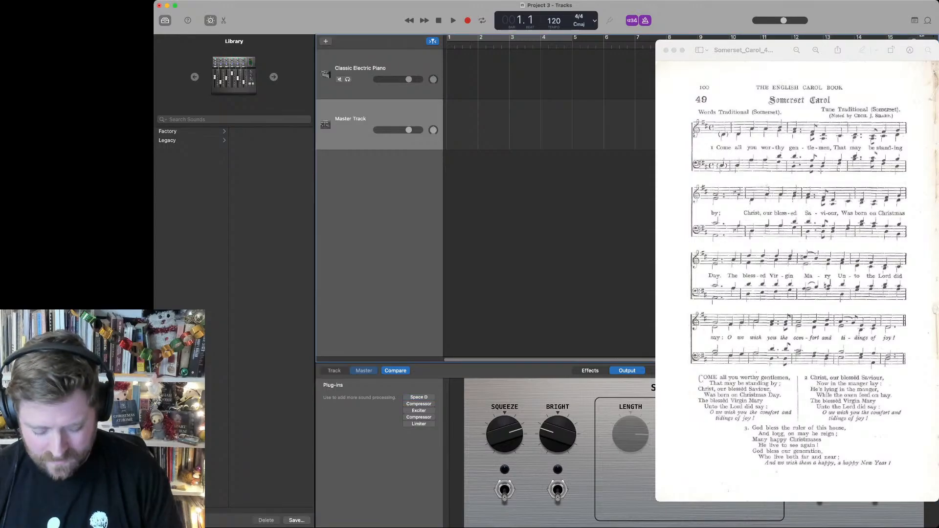
pyautogui.click(362, 74)
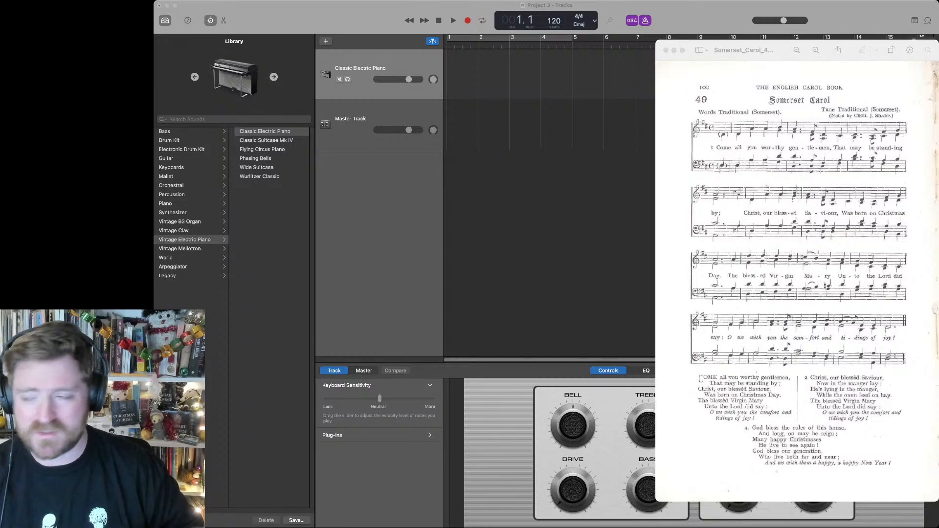
pyautogui.press('super+Tab')
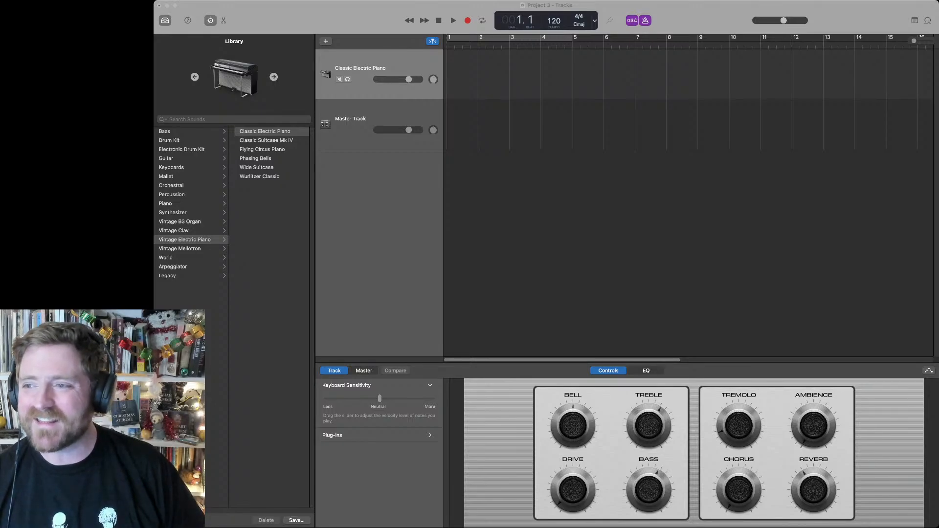
pyautogui.press('super+Tab')
pyautogui.press('super+Tab')
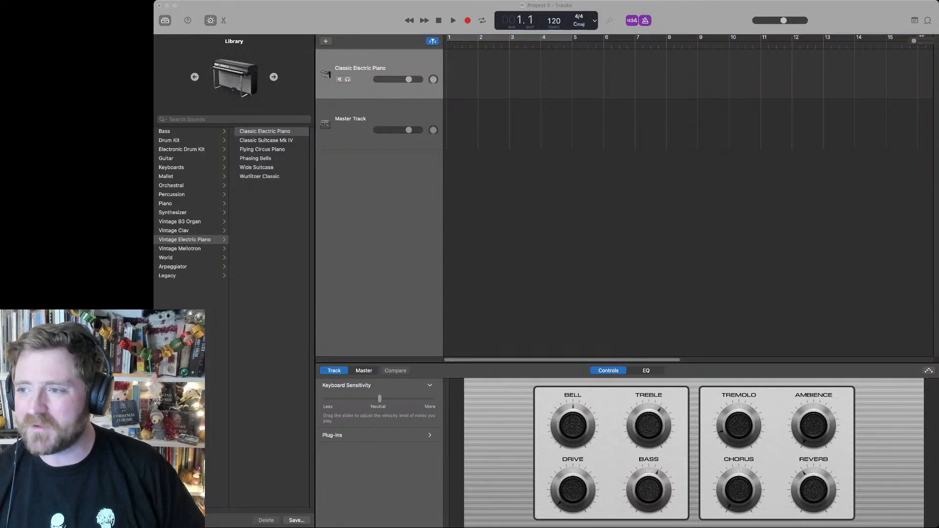
pyautogui.press('super+Tab')
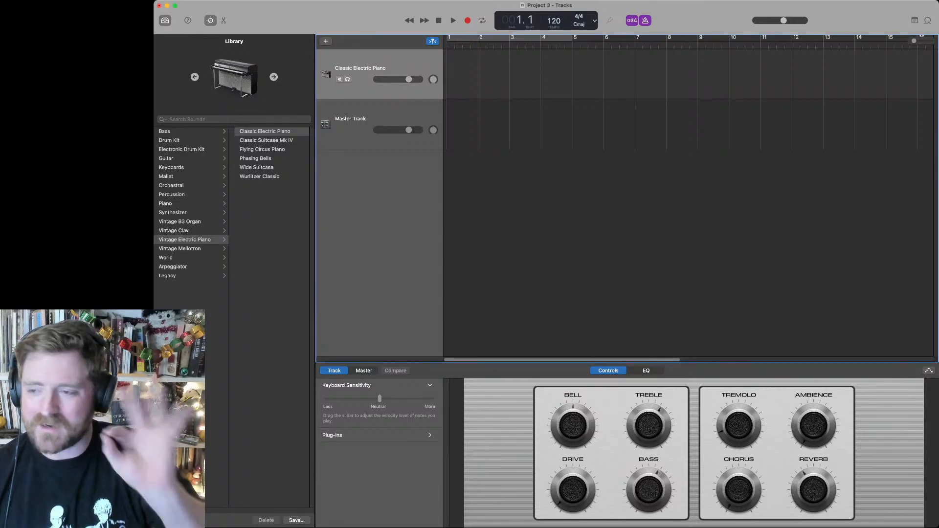
pyautogui.press('super+Tab')
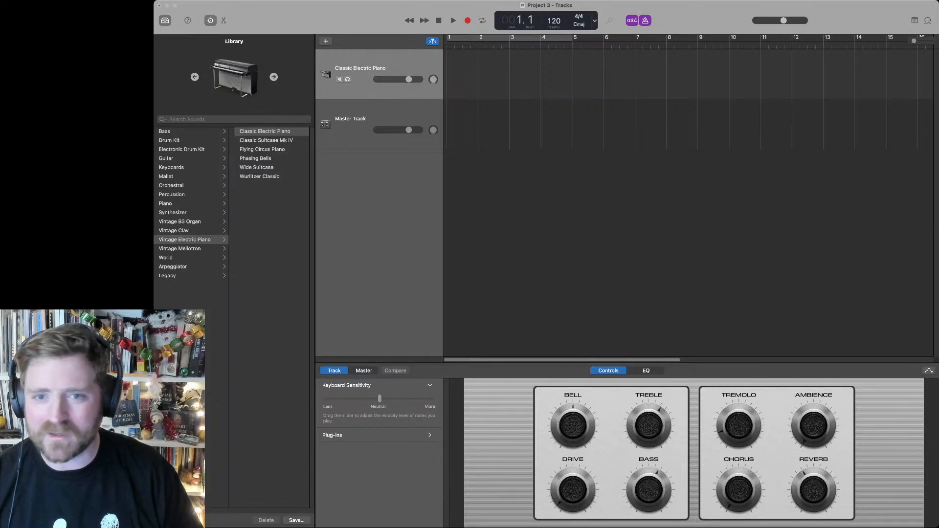
pyautogui.press('super+Tab')
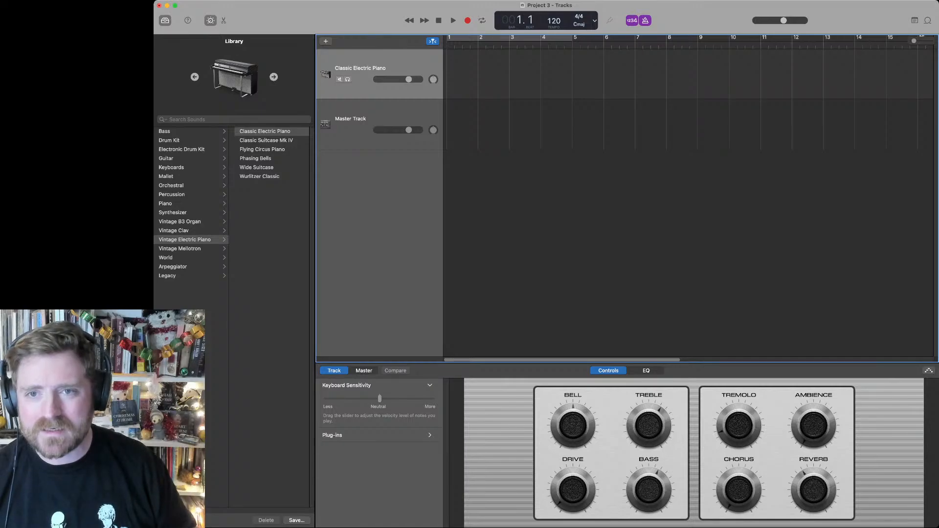
# Step: Make trial recordings on the Classic Electric Piano track, set the tempo to 100 and return the playhead to the start
pyautogui.press('r')
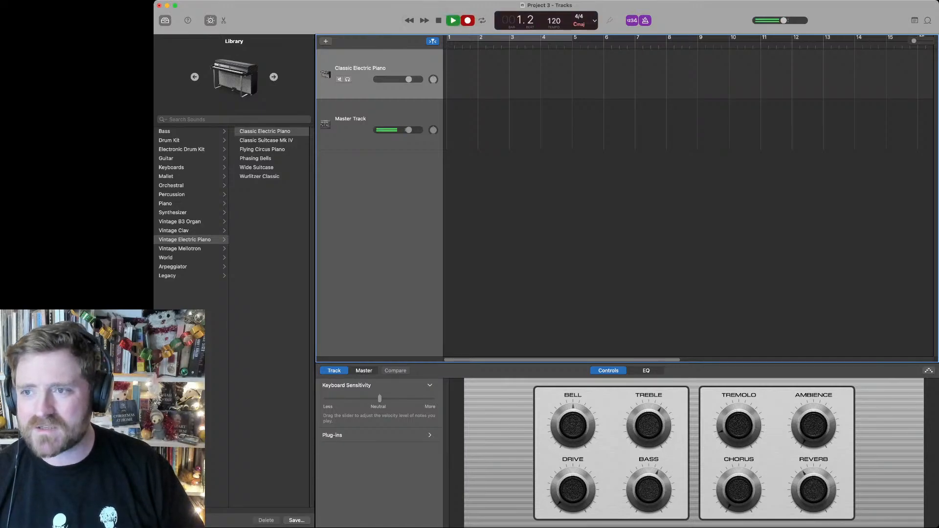
pyautogui.press('space')
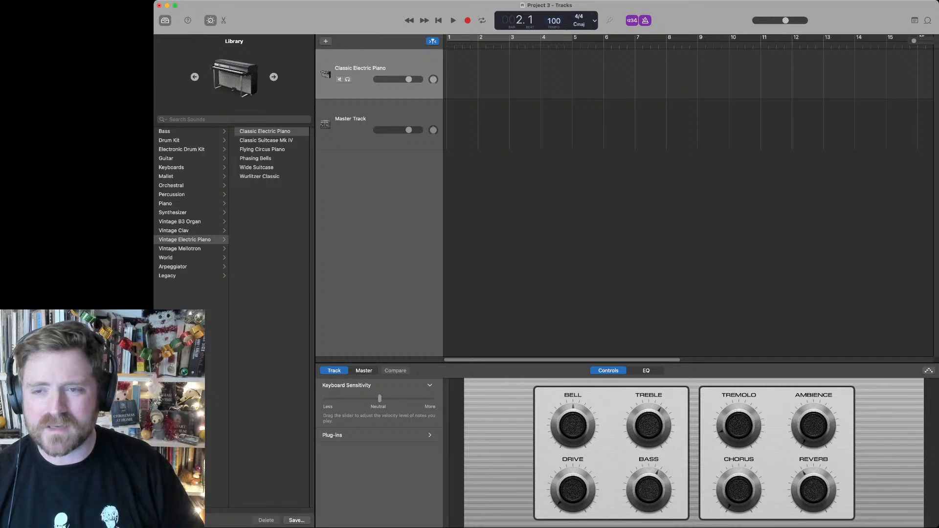
pyautogui.press('Return')
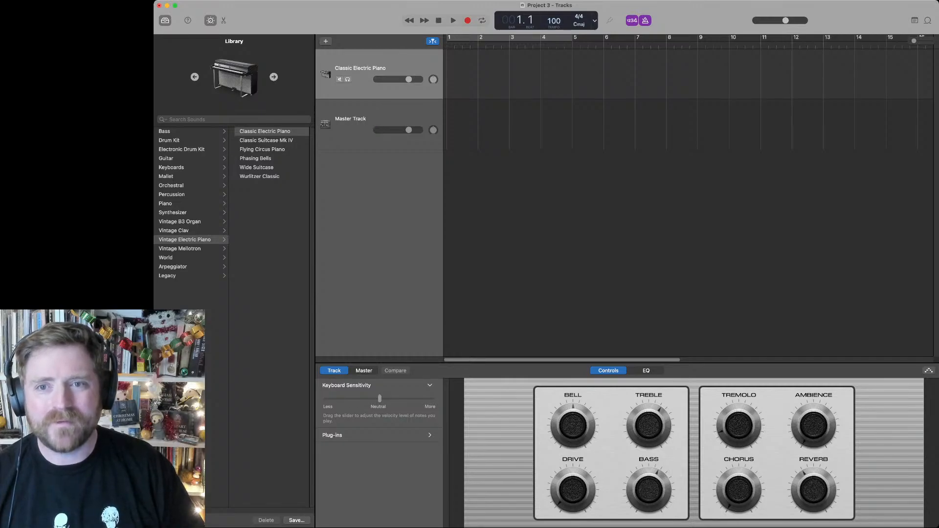
pyautogui.press('r')
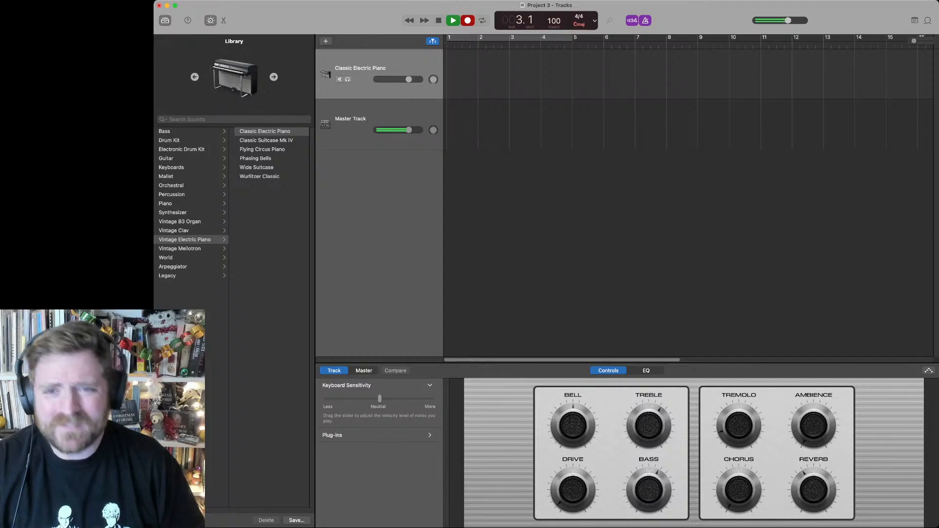
pyautogui.press('space')
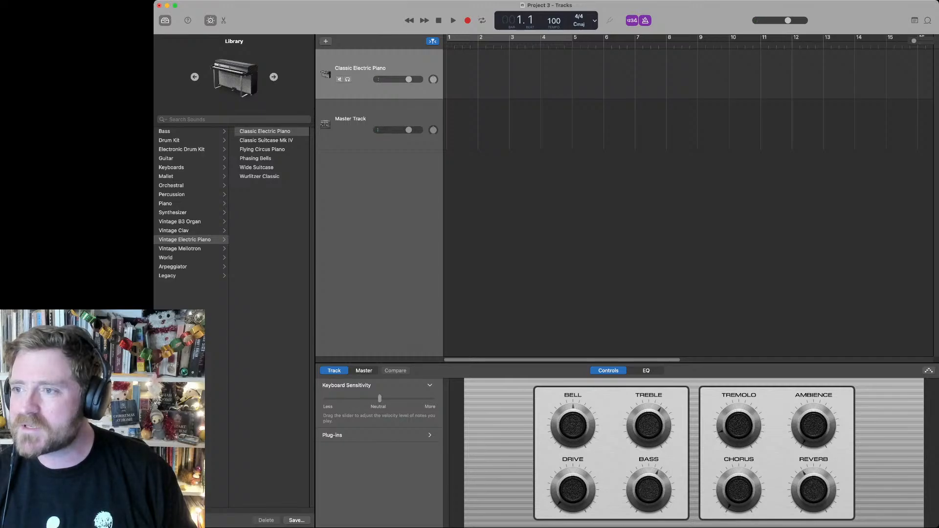
# Step: Record the full electric piano take from bar 1 and trim the region's end back to about the middle of bar 51
pyautogui.moveTo(938, 264); pyautogui.dragTo(915, 264)
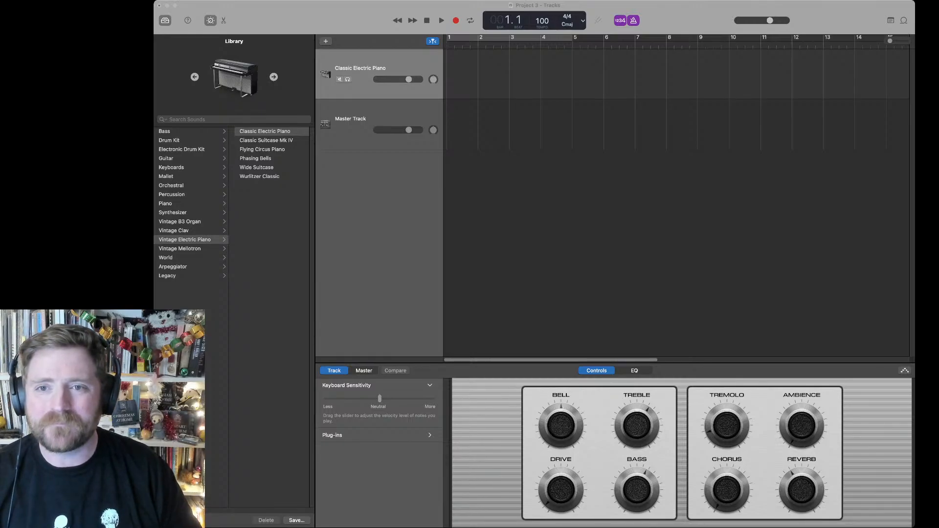
pyautogui.press('r')
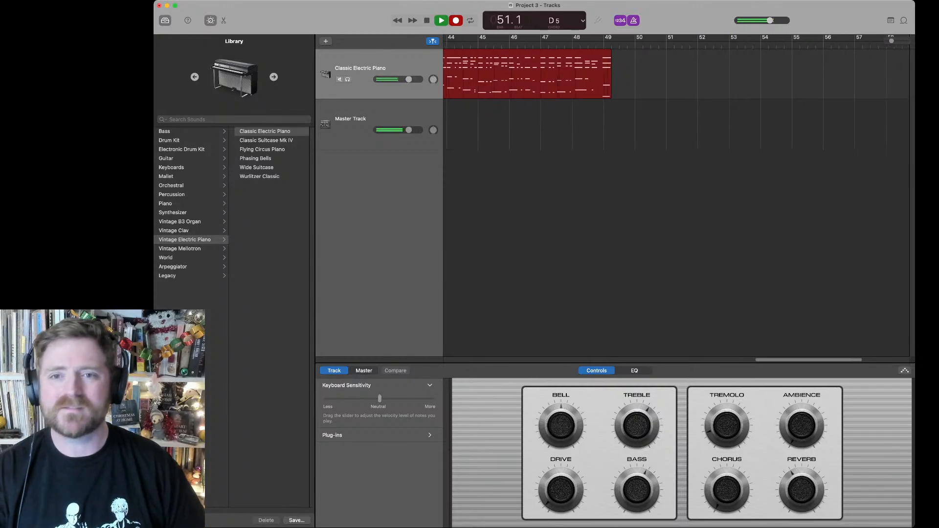
pyautogui.press('space')
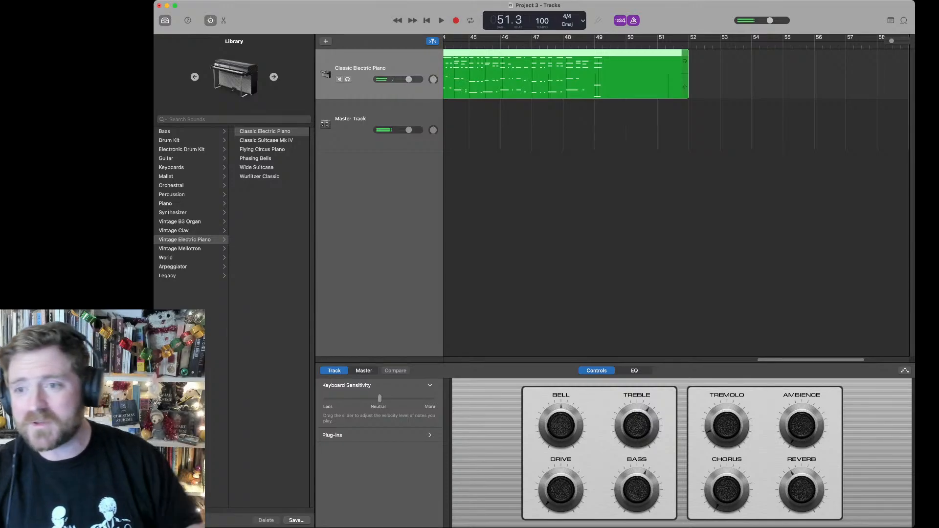
pyautogui.moveTo(686, 87); pyautogui.dragTo(675, 87)
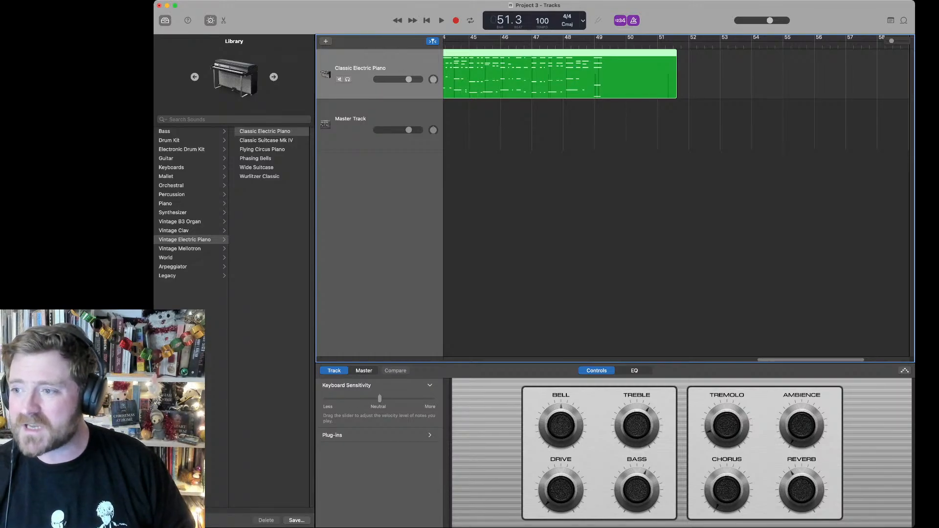
# Step: Play back the end of the electric piano take, split the region just before bar 47 and select the earlier part
pyautogui.press('super+Tab')
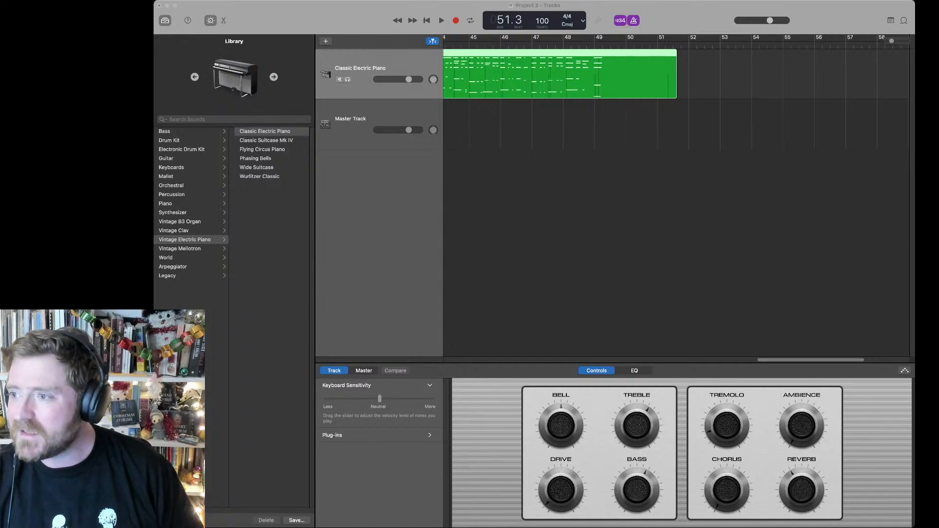
pyautogui.press('super+Tab')
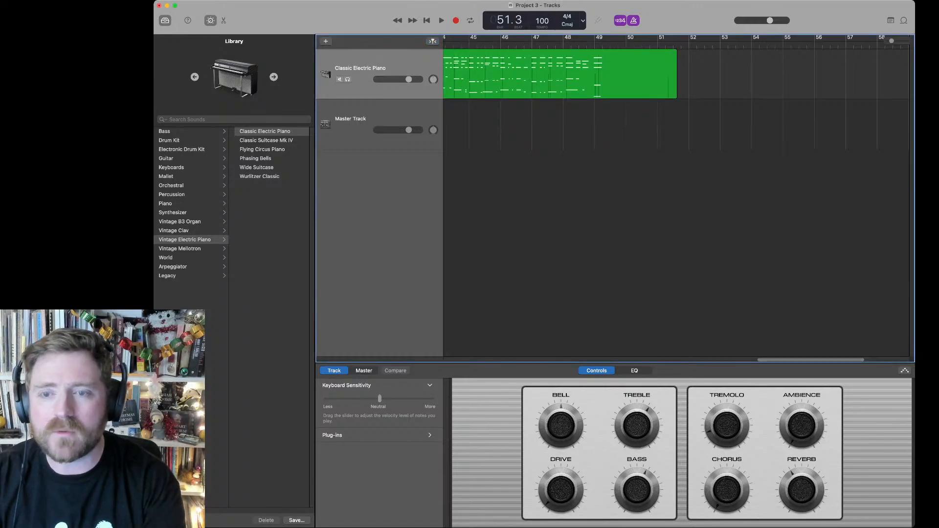
pyautogui.press('space')
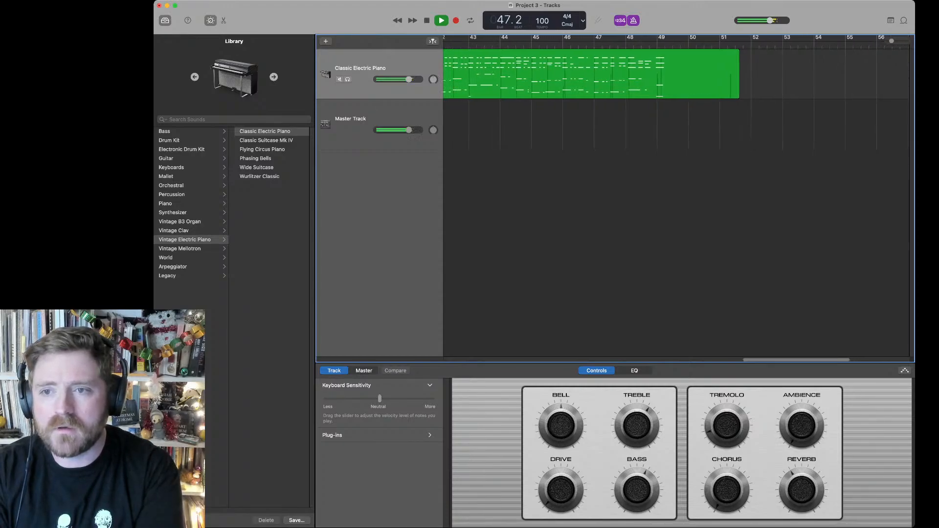
pyautogui.press('space')
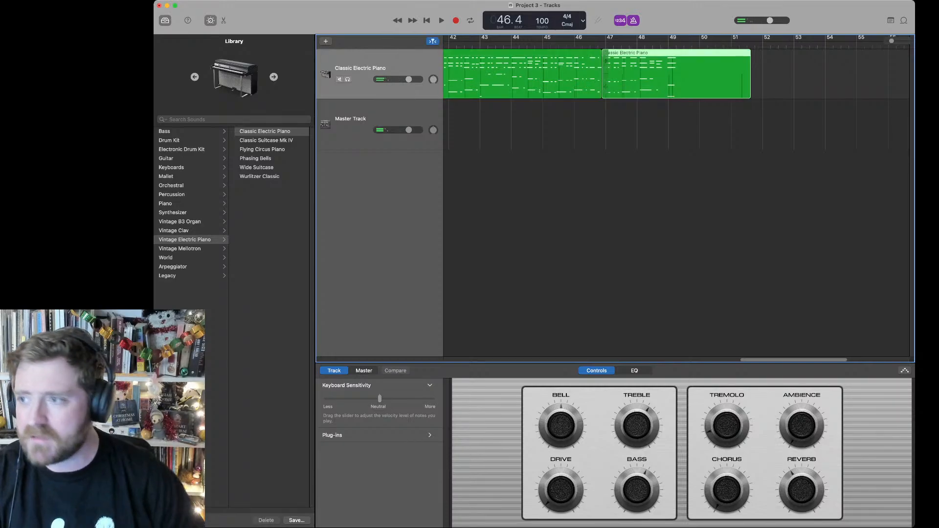
pyautogui.click(568, 73)
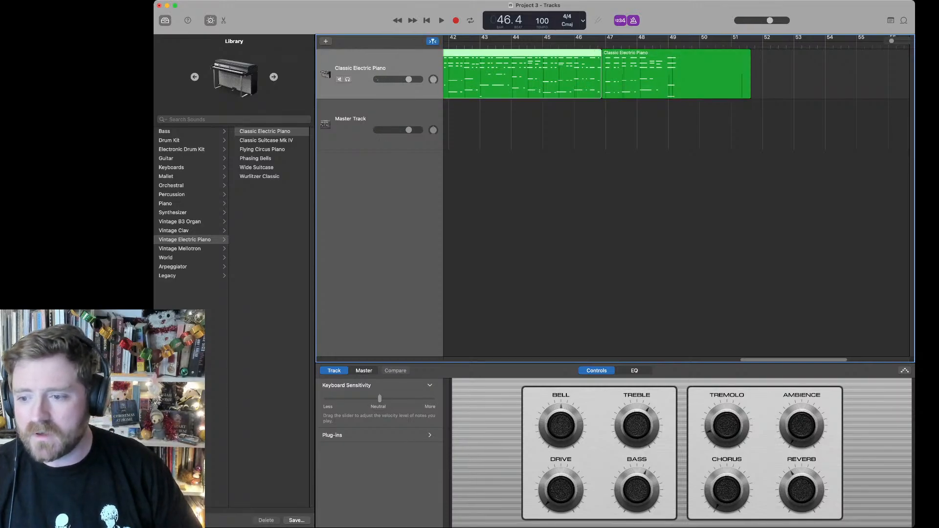
# Step: Open the long first electric piano region in the Piano Roll and set its Time Quantise to 1/8 Note
pyautogui.hscroll(-20, 676, 195)
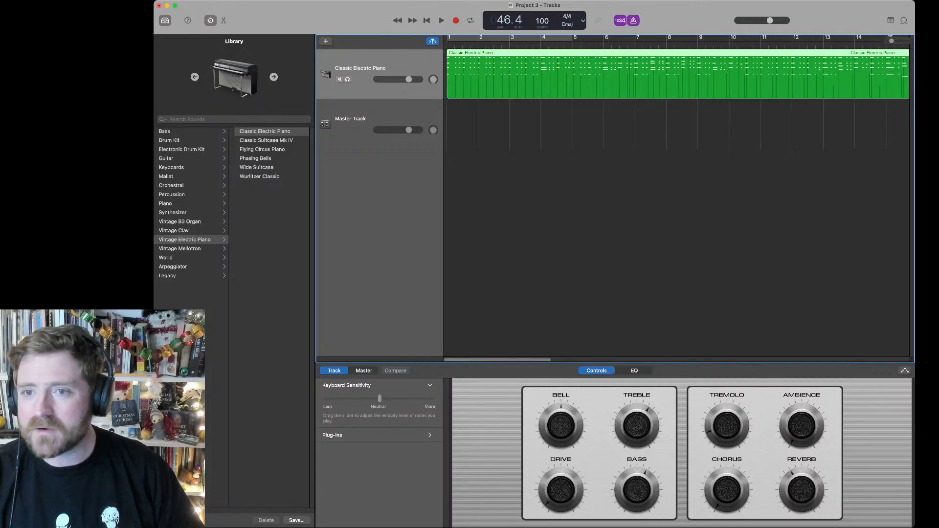
pyautogui.press('e')
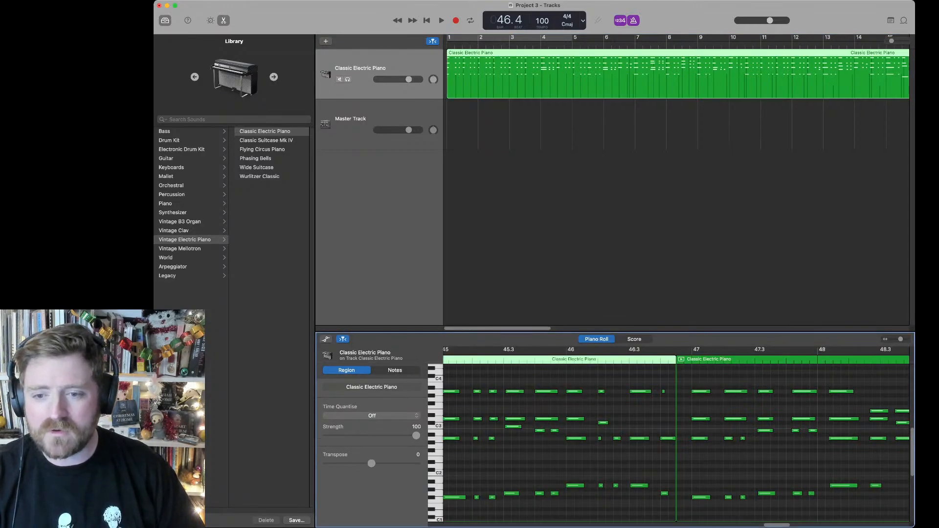
pyautogui.hscroll(20, 676, 196)
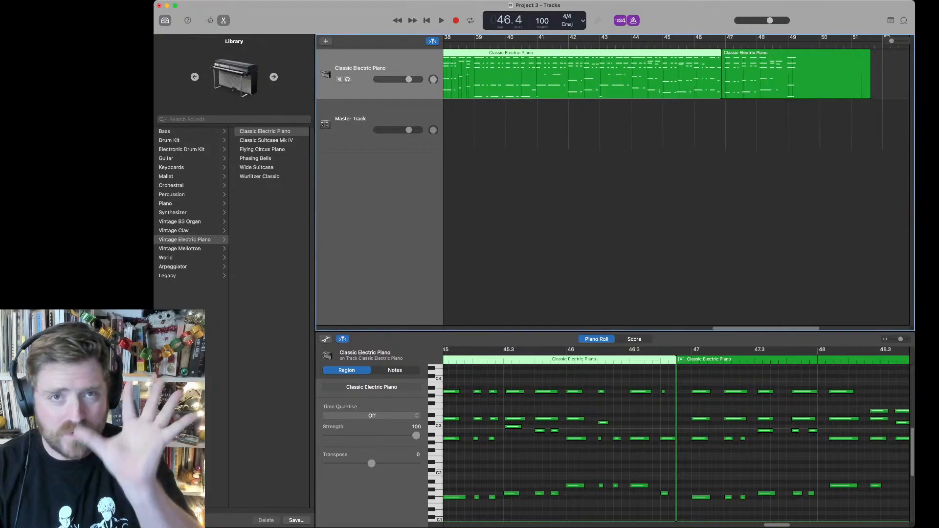
pyautogui.hscroll(-20, 675, 195)
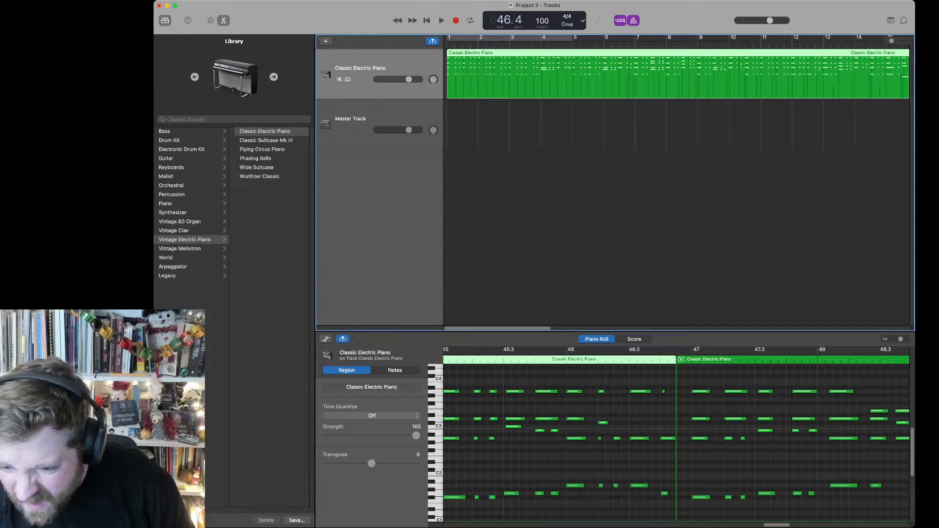
pyautogui.hscroll(-5, 676, 440)
pyautogui.hscroll(-5, 676, 432)
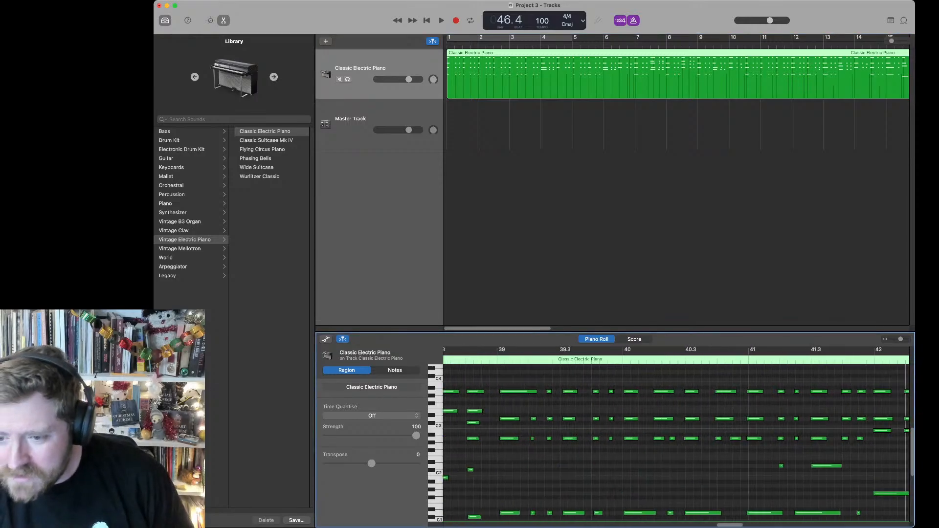
pyautogui.hscroll(-15, 676, 435)
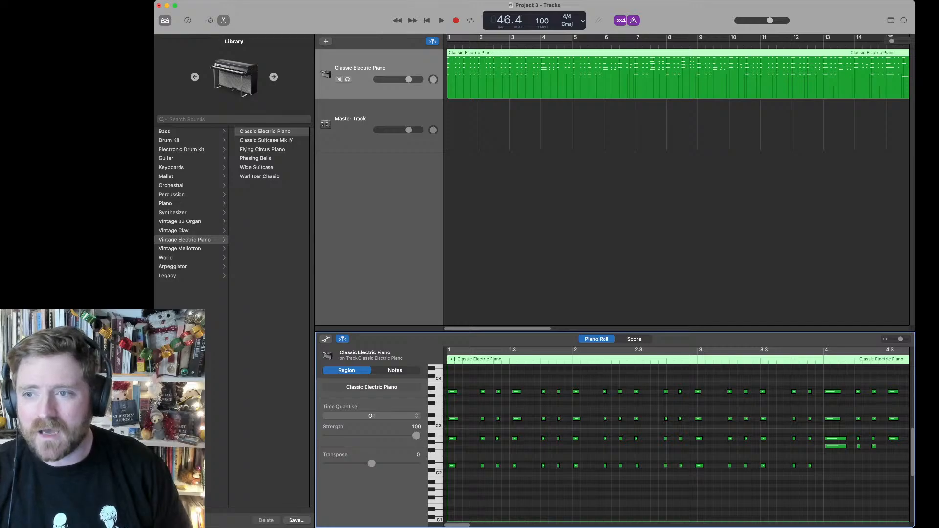
pyautogui.hscroll(20, 677, 185)
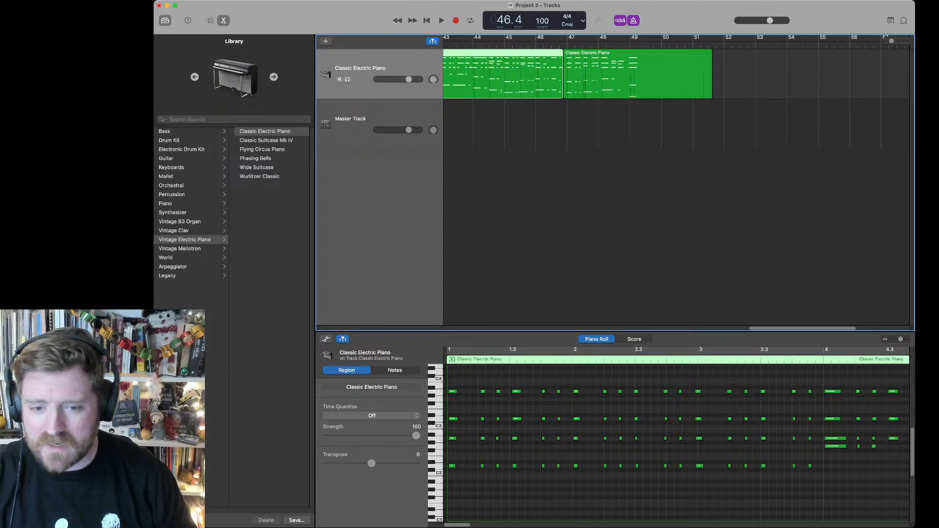
pyautogui.click(372, 416)
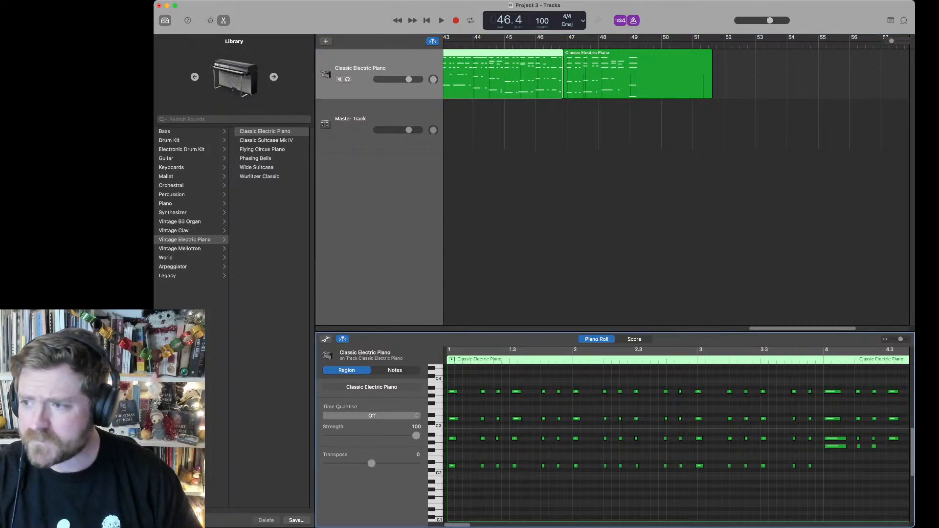
pyautogui.click(369, 456)
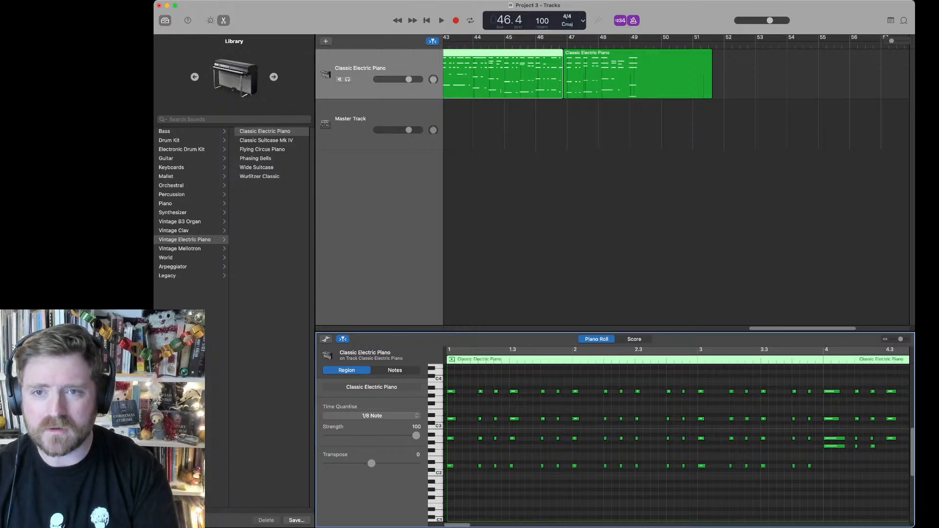
# Step: Play the opening bars of the quantised region from bar 1 to check the timing, and stop playback
pyautogui.press('Return')
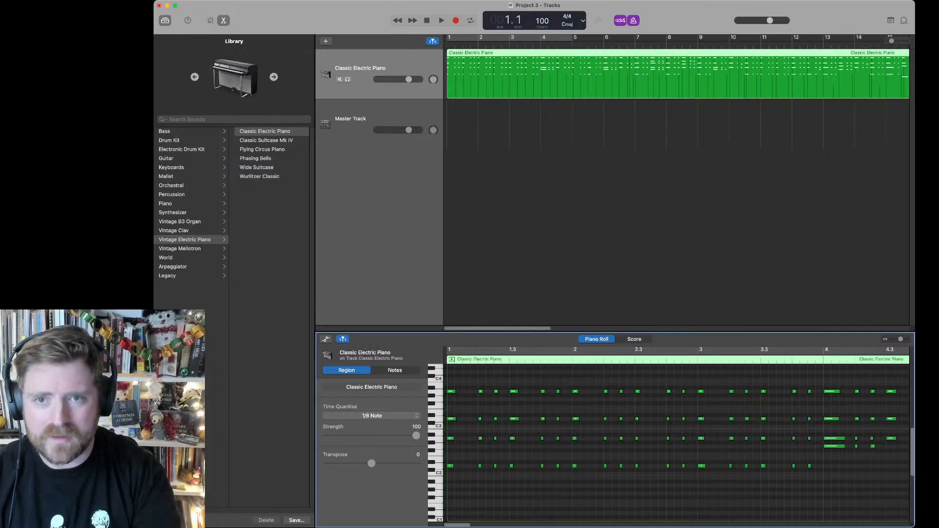
pyautogui.press('space')
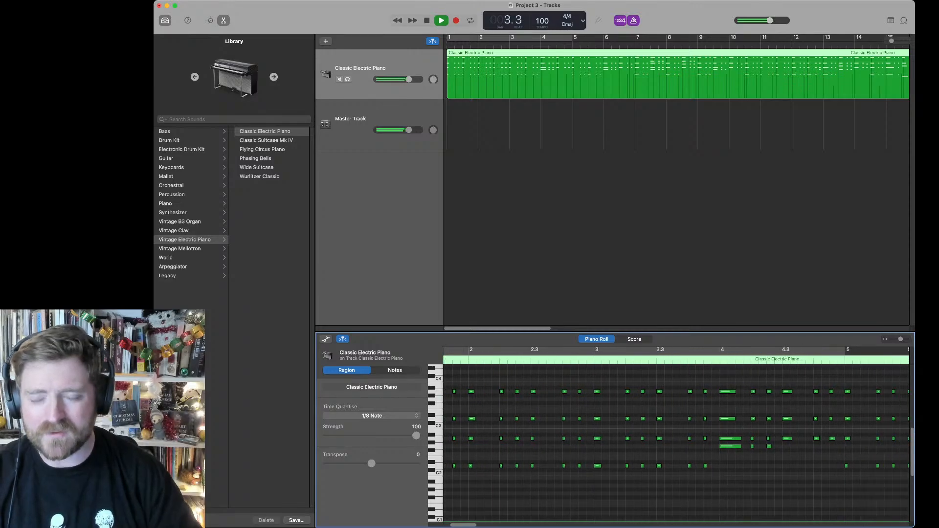
pyautogui.press('space')
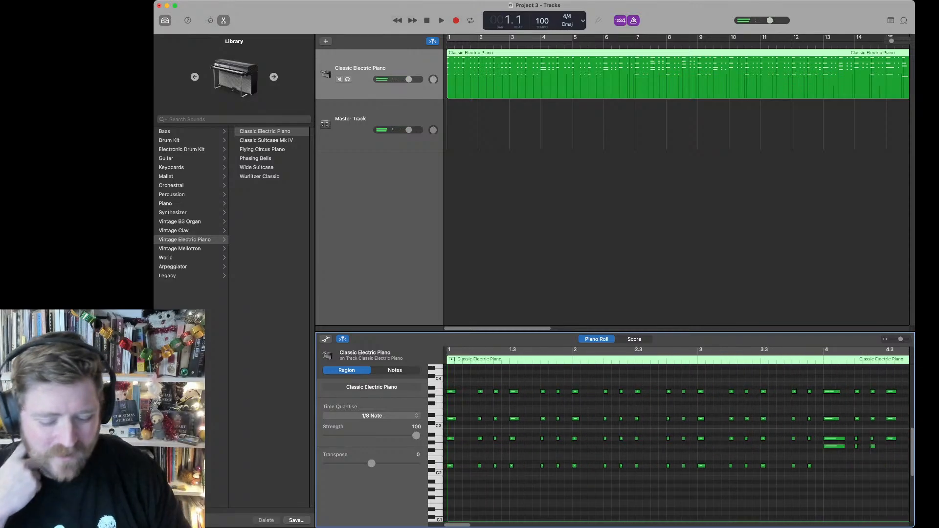
# Step: Duplicate the Classic Electric Piano track and give the empty copy the Mexican Guitarron sound, found by searching the library for "guitar"
pyautogui.press('super+d')
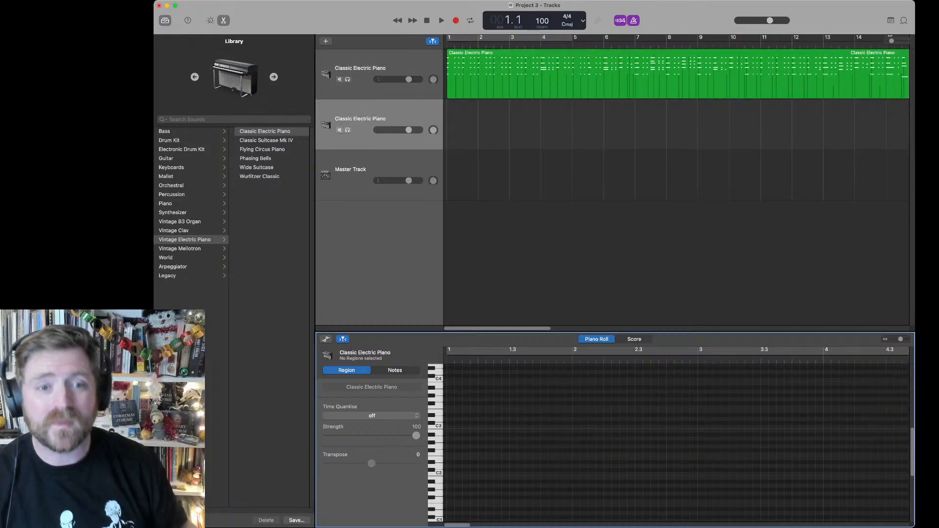
pyautogui.click(177, 131)
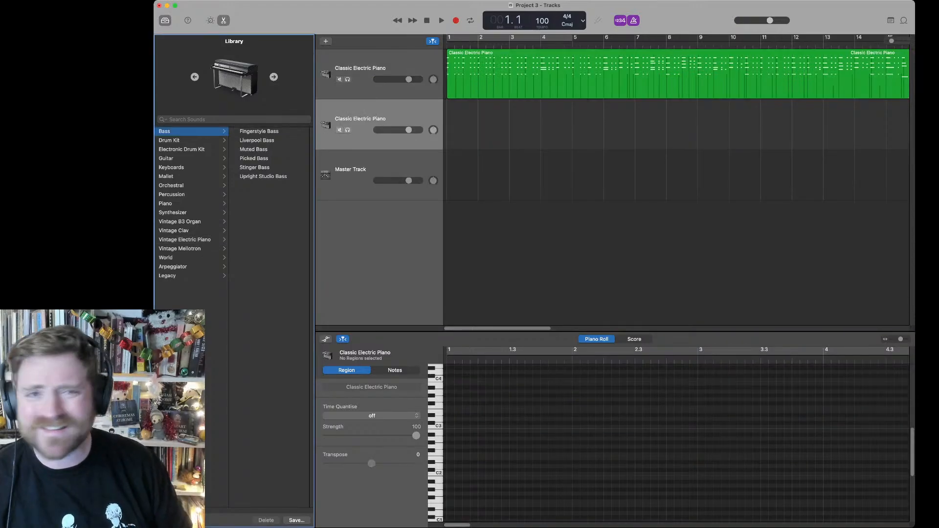
pyautogui.click(205, 119)
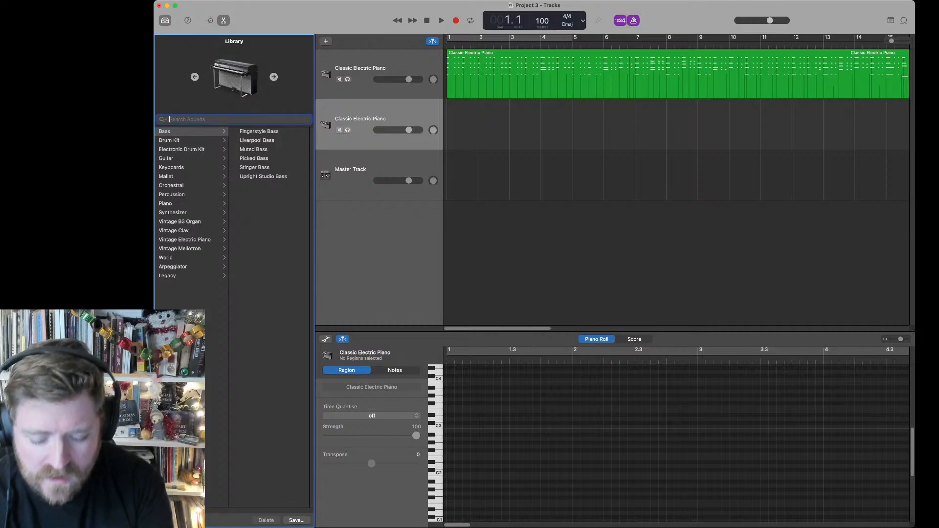
pyautogui.write('guitar')
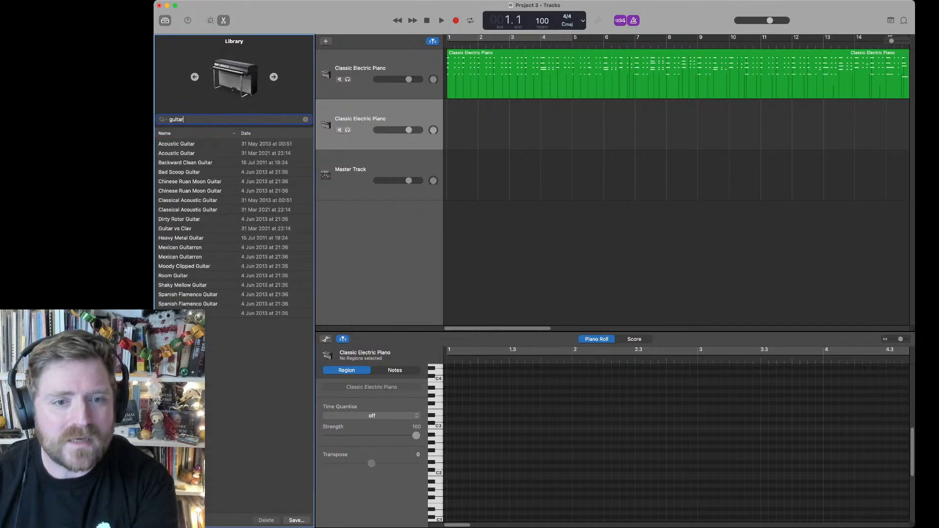
pyautogui.click(180, 248)
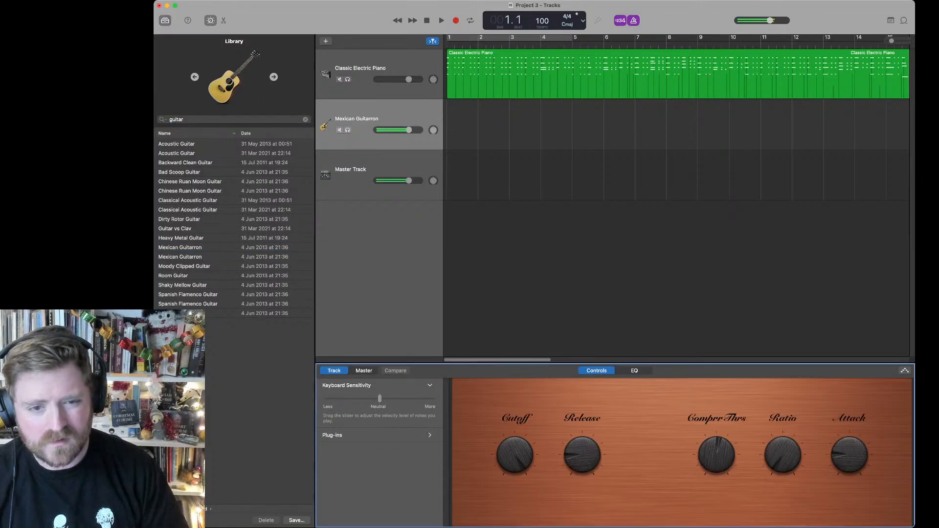
# Step: Replace the library search with "bass" and load Ballad Electric Bass on the second track
pyautogui.click(190, 119)
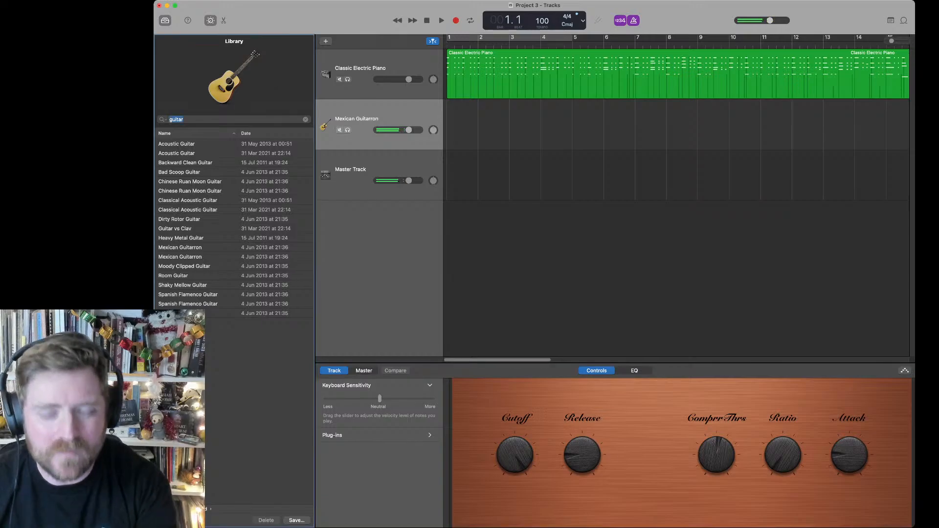
pyautogui.press('super+a')
pyautogui.press('BackSpace')
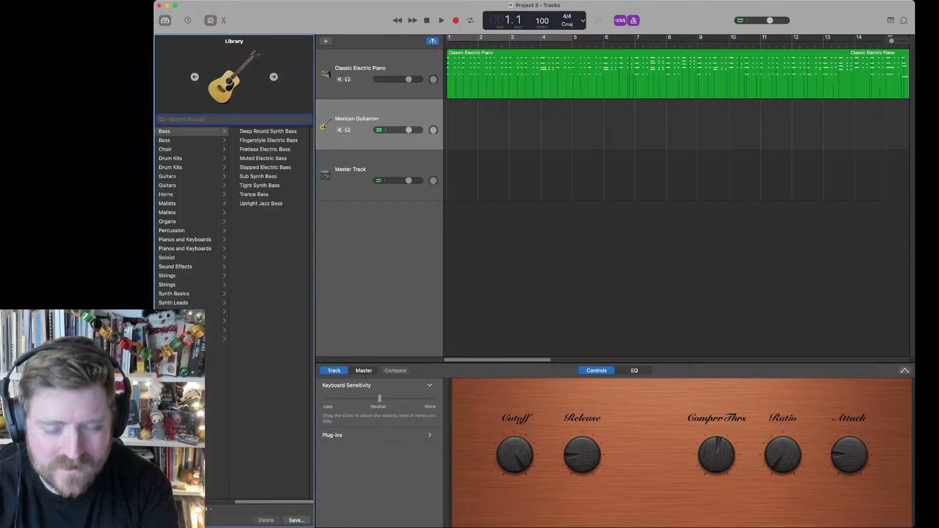
pyautogui.write('bass')
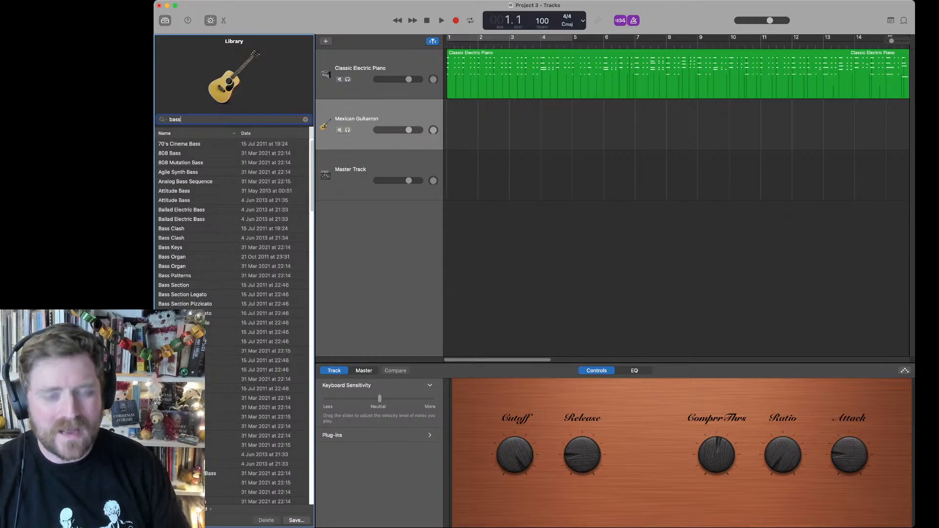
pyautogui.click(182, 210)
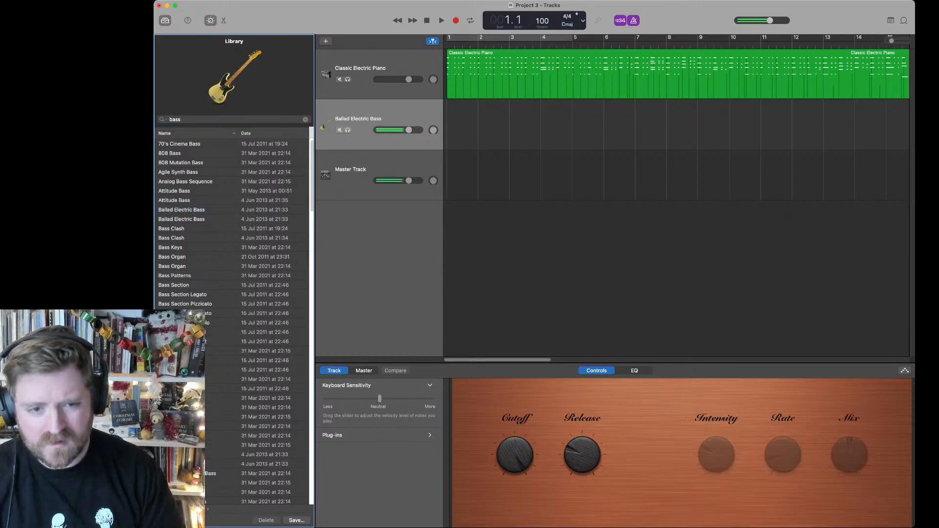
# Step: Try the Filthy Bass and Fingerstyle Bass sounds on the second track
pyautogui.scroll(-5, 233, 318)
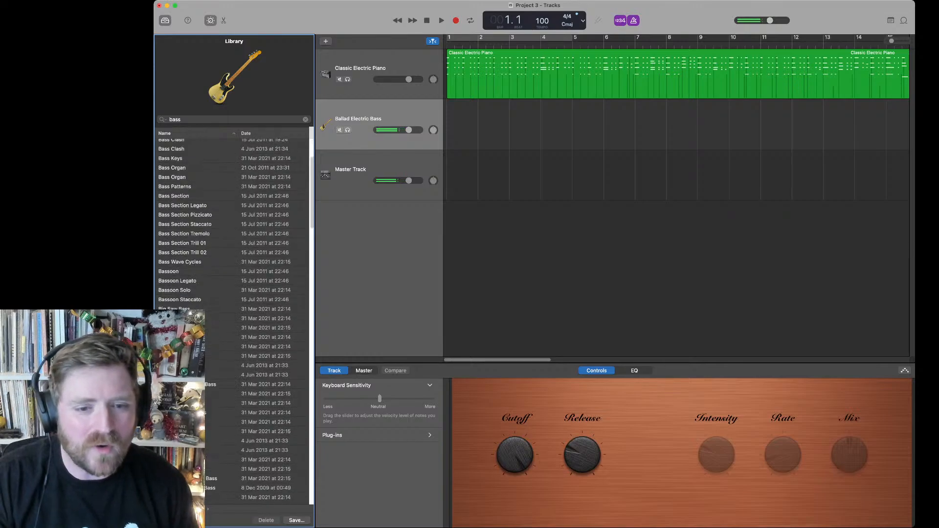
pyautogui.scroll(-4, 234, 318)
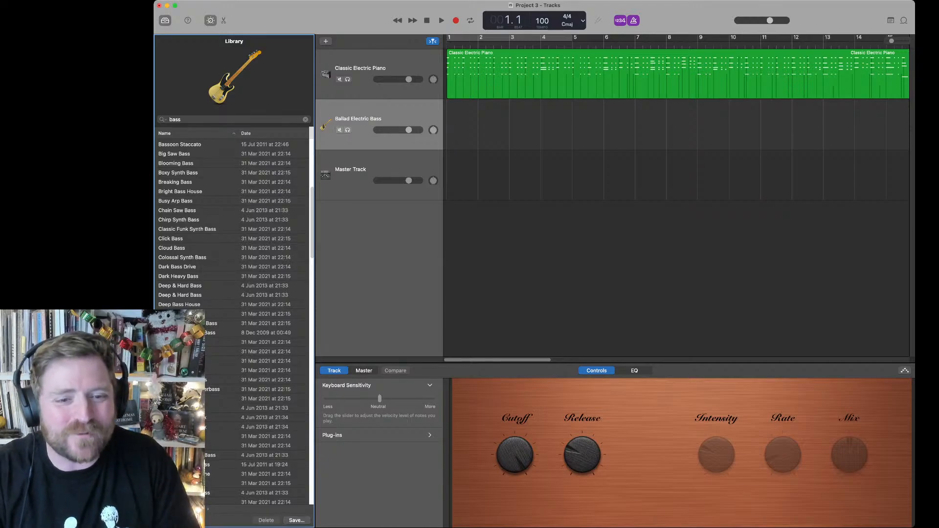
pyautogui.scroll(-3, 233, 317)
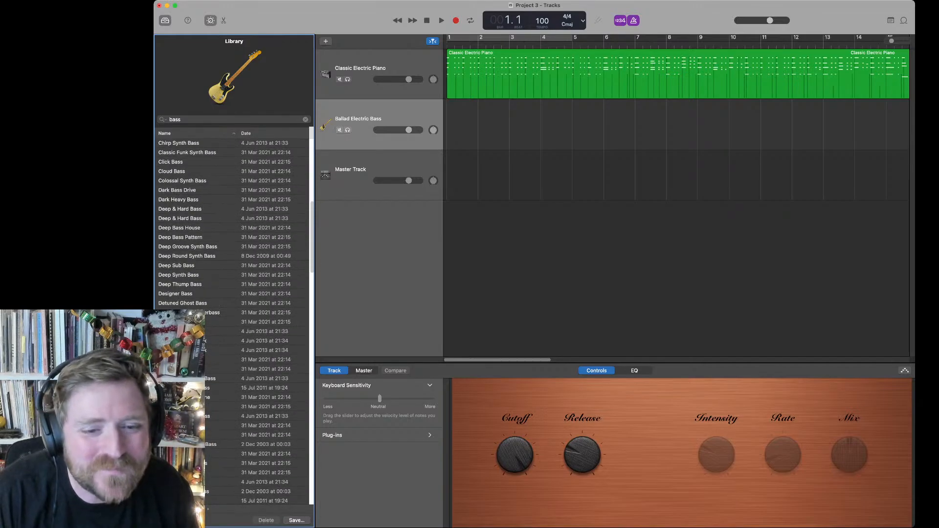
pyautogui.scroll(-2, 234, 318)
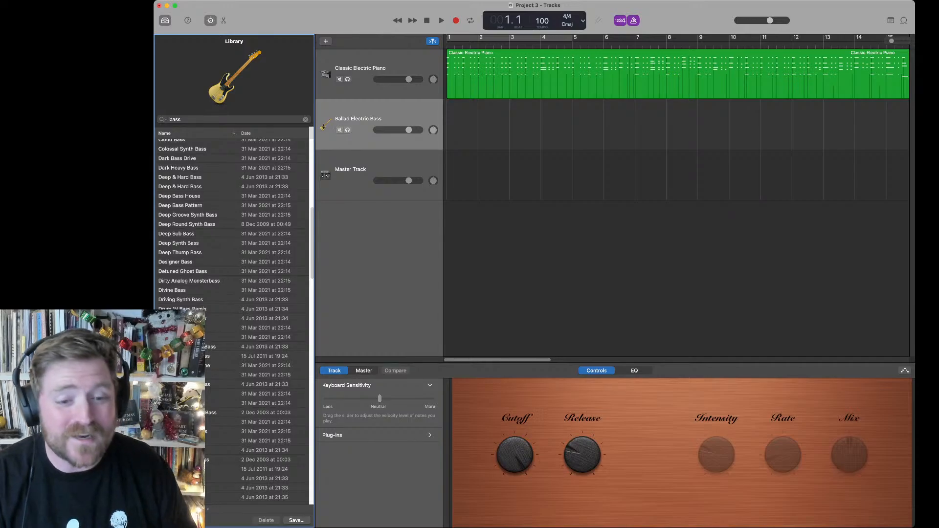
pyautogui.click(215, 394)
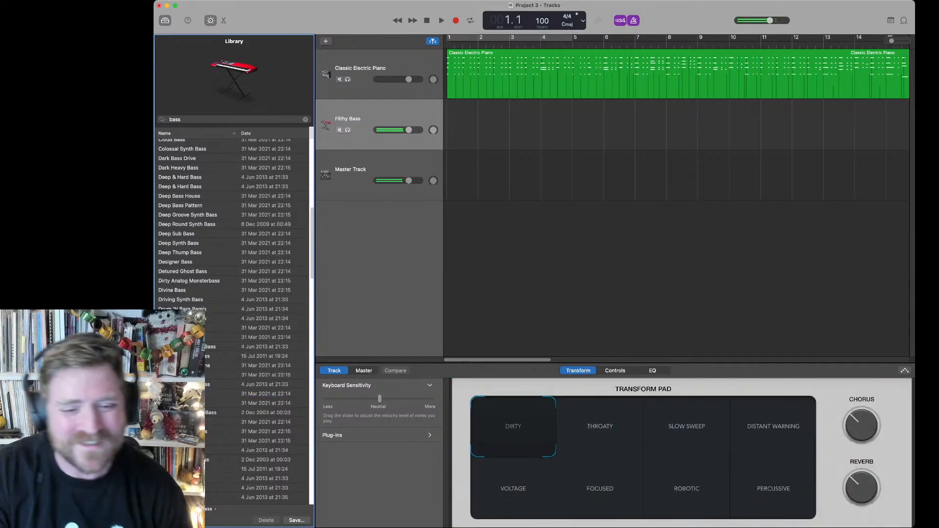
pyautogui.click(188, 403)
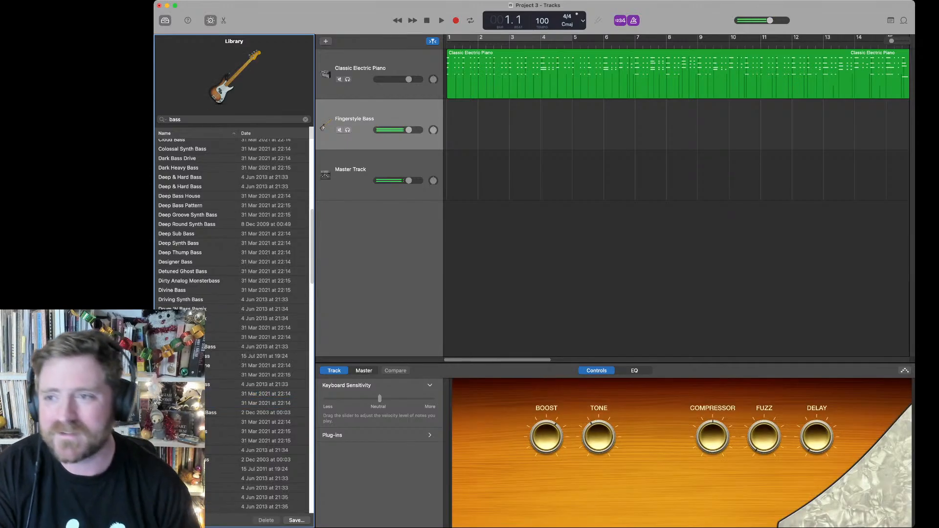
# Step: Lower the master volume slightly and load the Liverpool Bass sound on the second track
pyautogui.moveTo(770, 20); pyautogui.dragTo(768, 20)
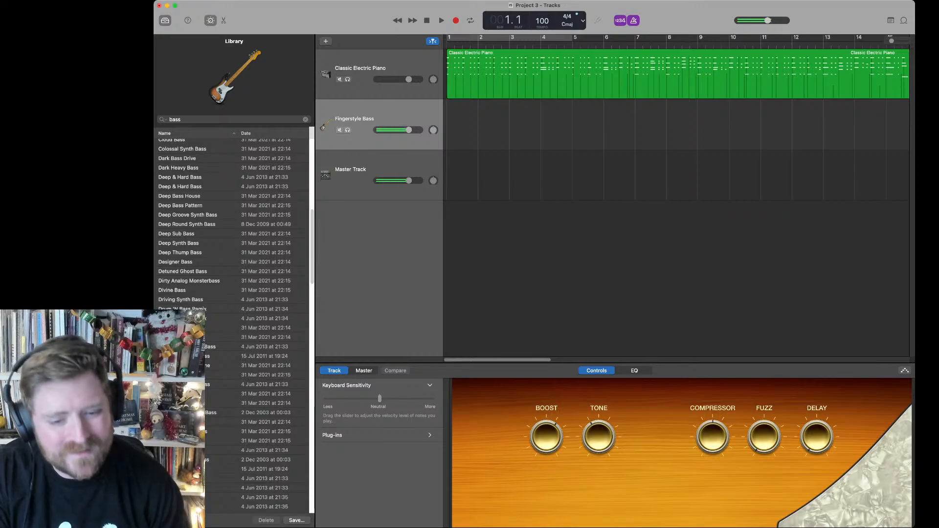
pyautogui.scroll(-15, 232, 245)
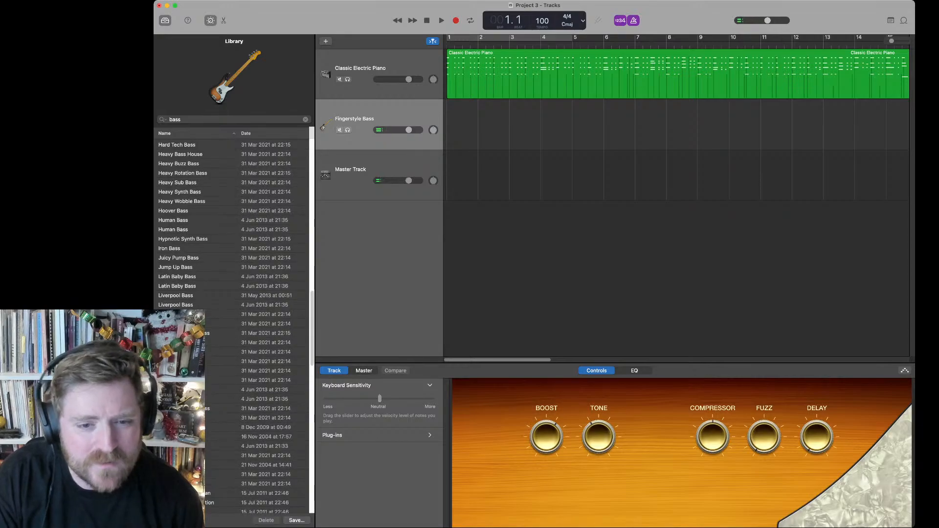
pyautogui.click(186, 305)
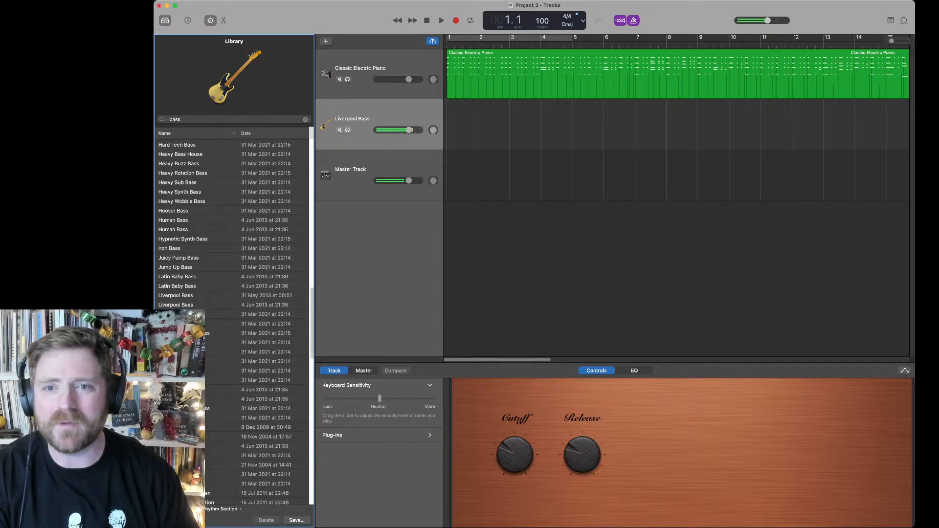
# Step: Record a bass part on the Liverpool Bass track over the electric piano, stopping at about bar 51
pyautogui.press('r')
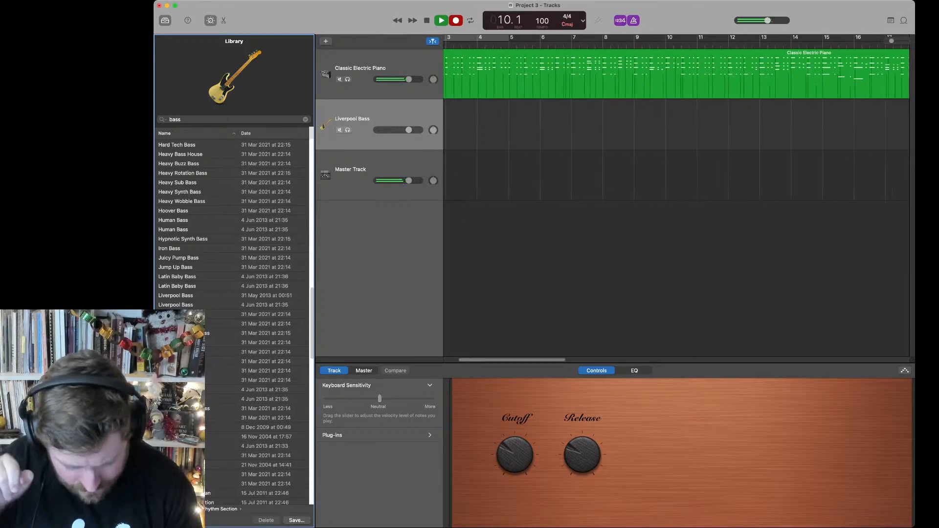
pyautogui.press('r')
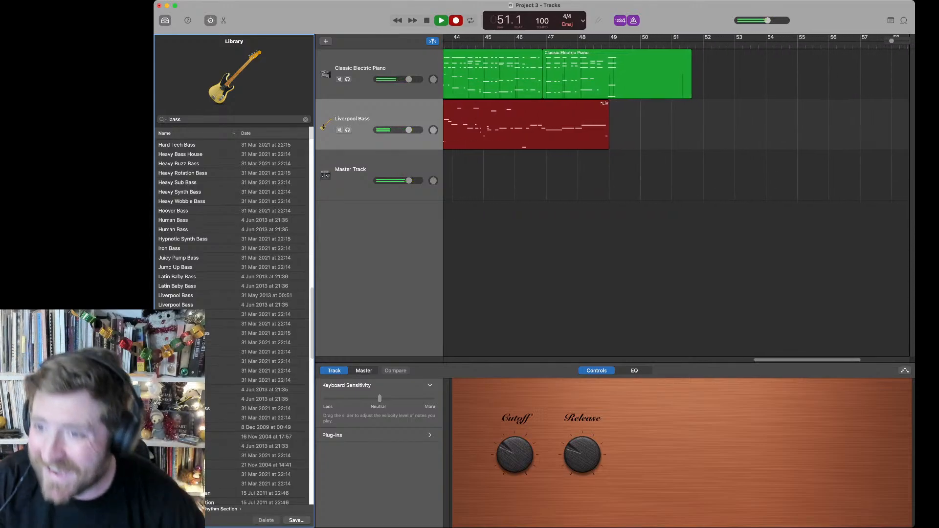
pyautogui.press('space')
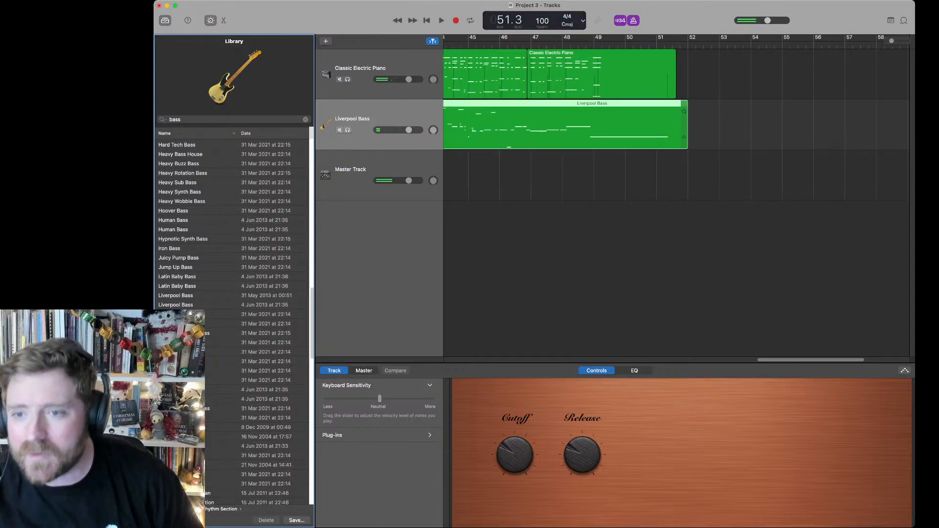
# Step: Open the recorded bass region in the piano roll and shift its final long note slightly later, towards bar 49
pyautogui.press('e')
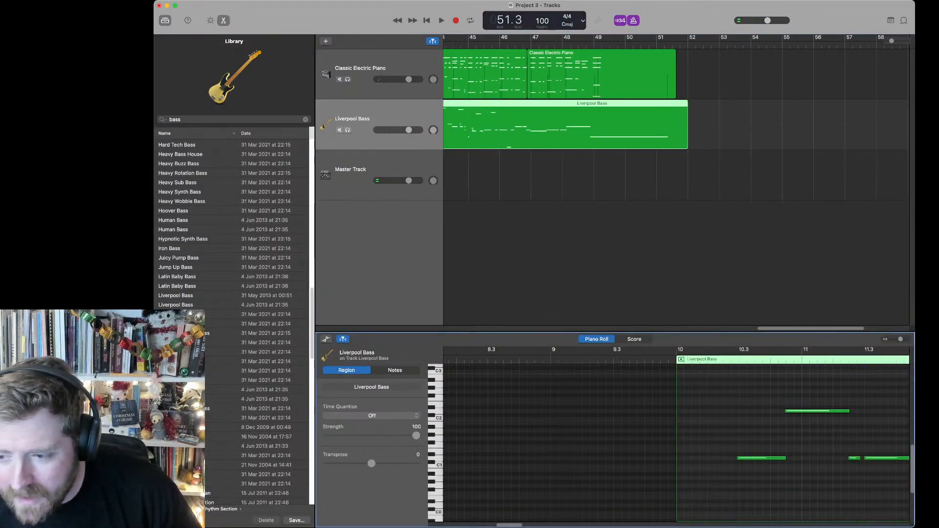
pyautogui.hscroll(20, 675, 443)
pyautogui.hscroll(1, 676, 440)
pyautogui.hscroll(-12, 676, 441)
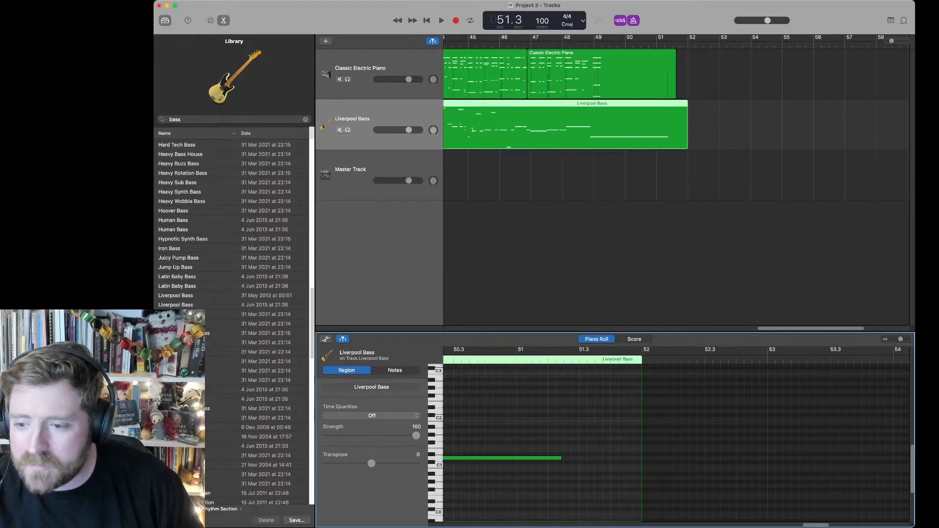
pyautogui.hscroll(1, 676, 440)
pyautogui.moveTo(782, 458); pyautogui.dragTo(789, 458)
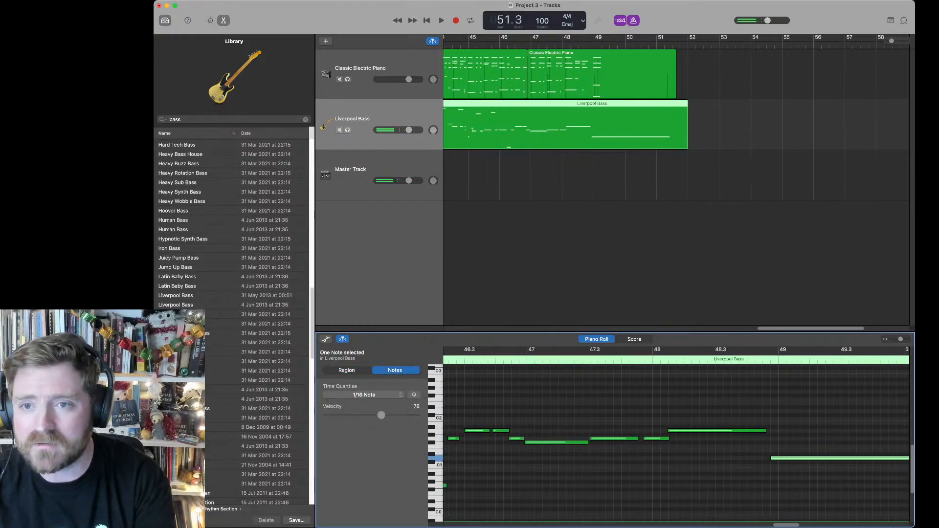
# Step: Play back the ending and nudge the last bass note a little further towards bar 49, checking it by ear again
pyautogui.press('space')
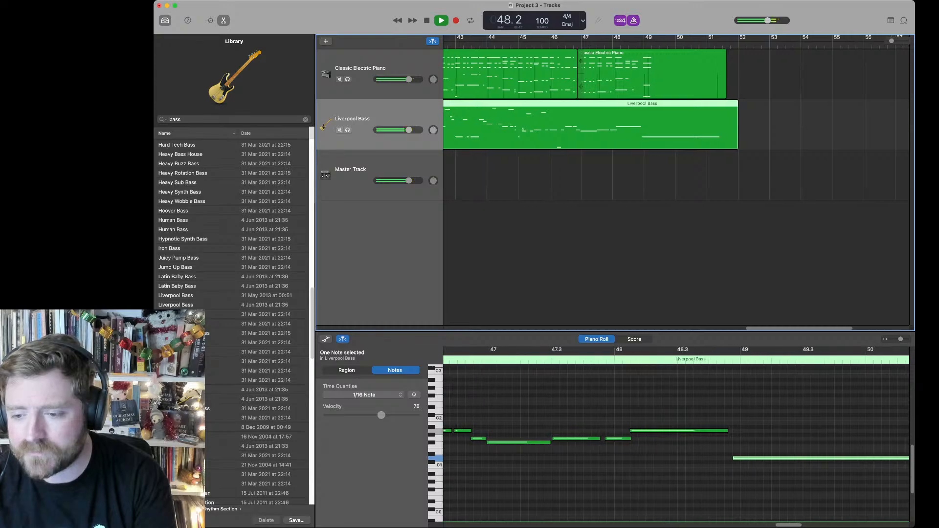
pyautogui.press('space')
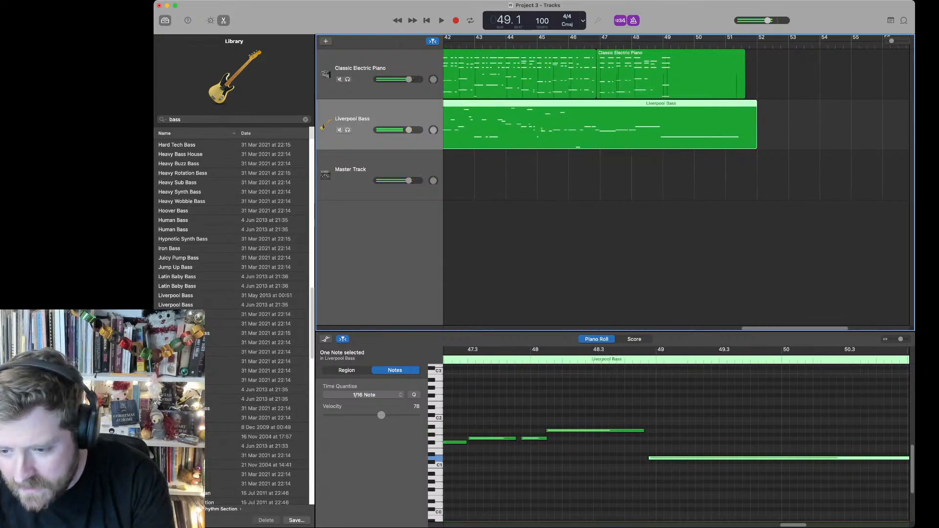
pyautogui.moveTo(655, 458); pyautogui.dragTo(660, 458)
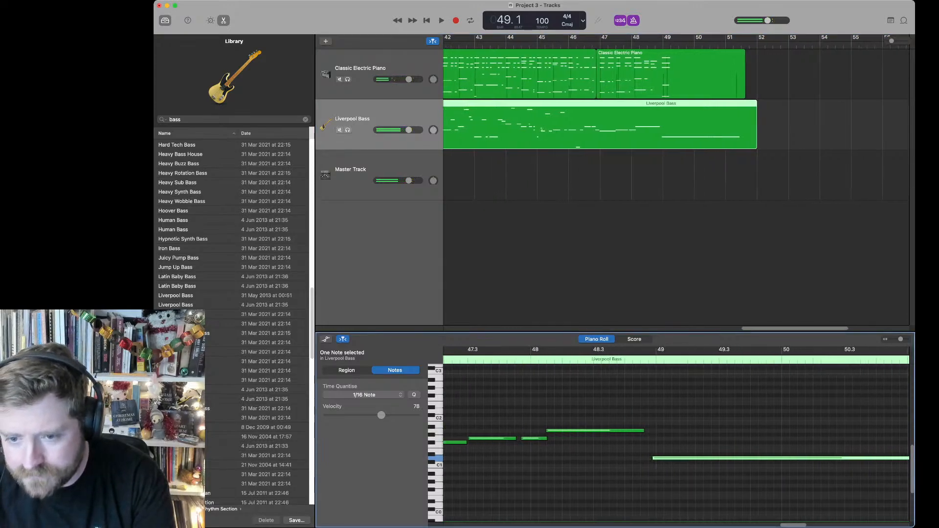
pyautogui.press('space')
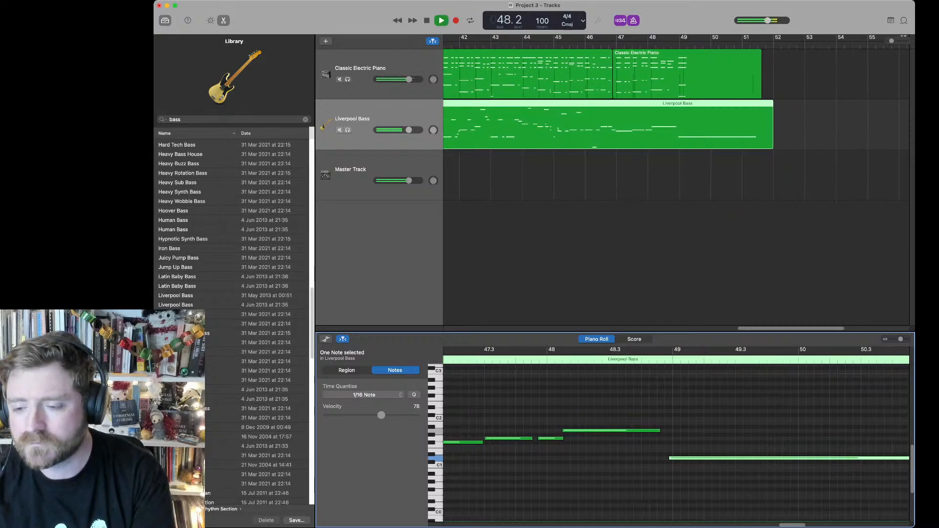
pyautogui.press('space')
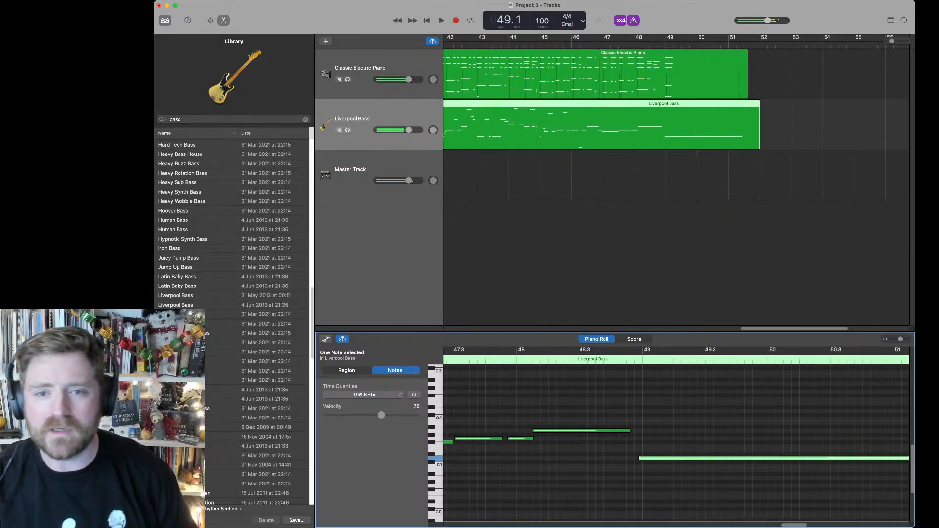
# Step: Return to the project start, add an audio track with monitoring on below the Liverpool Bass track, and raise its reverb send
pyautogui.click(685, 125)
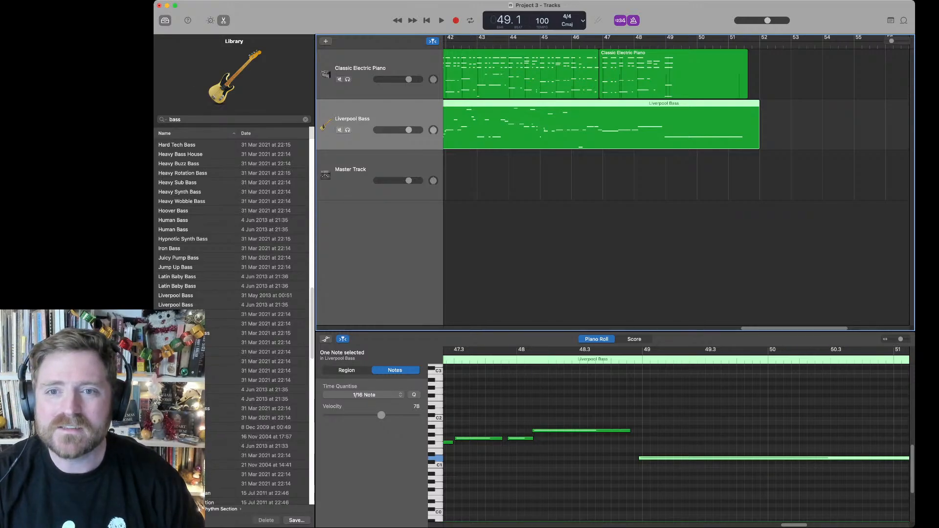
pyautogui.press('Return')
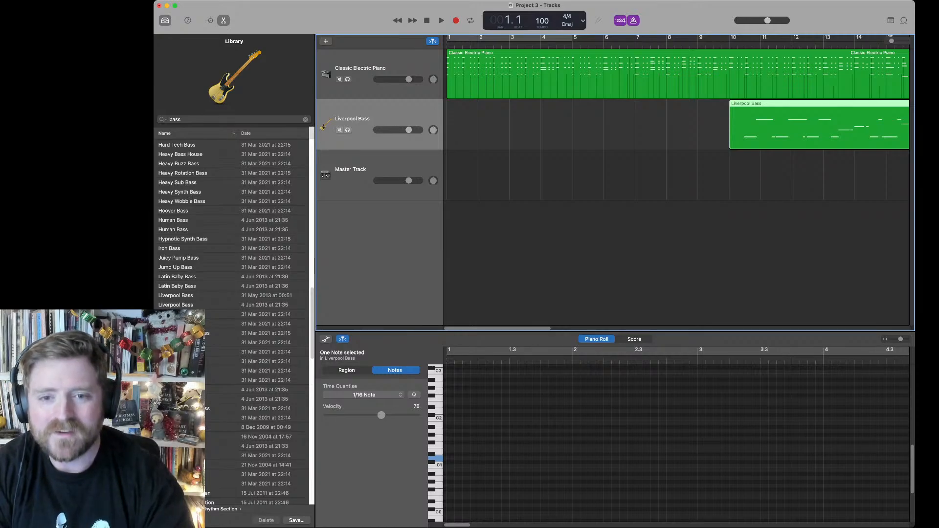
pyautogui.press('super+d')
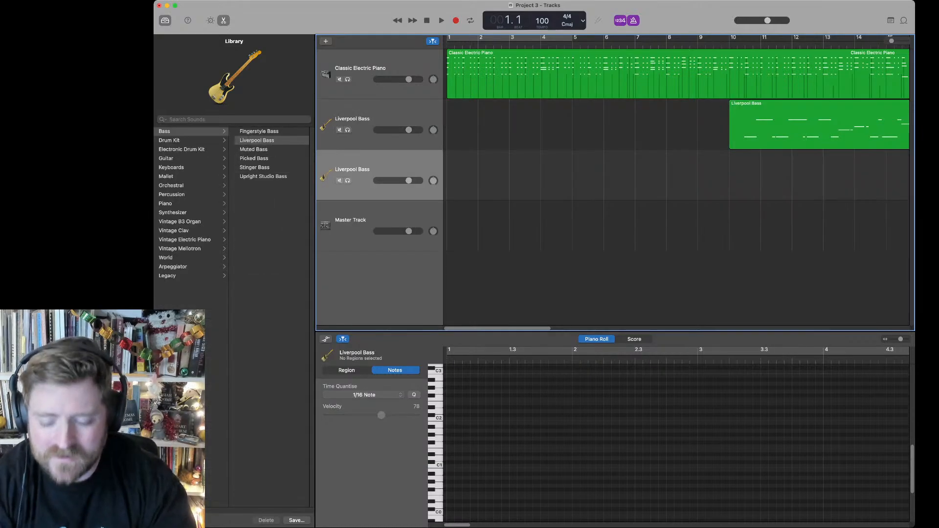
pyautogui.press('super+z')
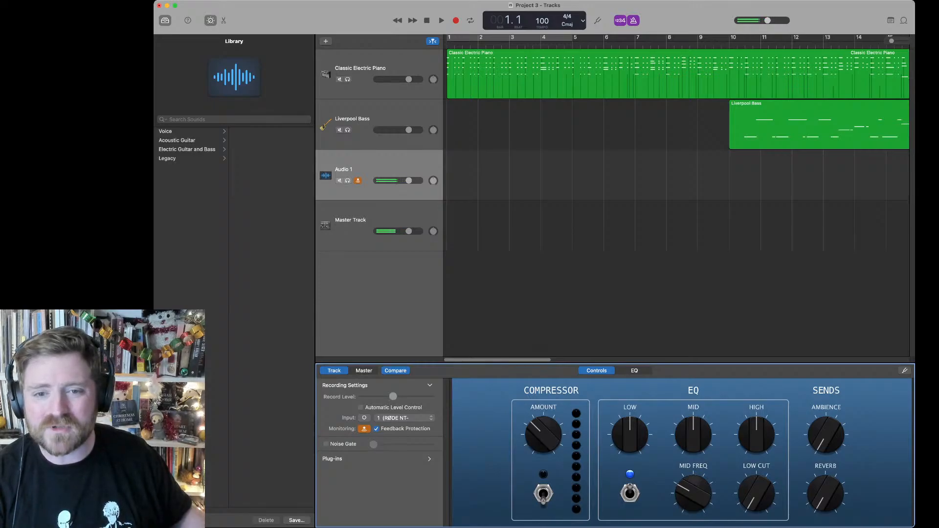
pyautogui.click(358, 180)
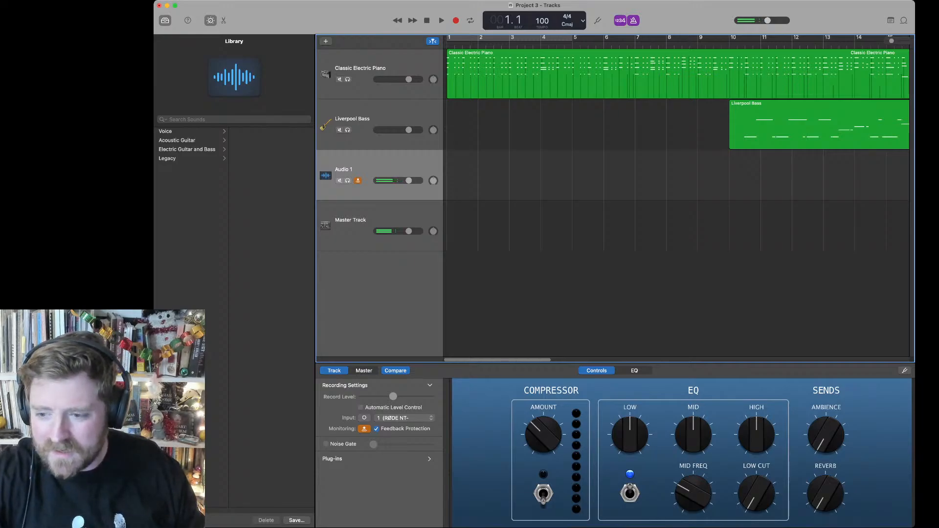
pyautogui.moveTo(825, 494); pyautogui.dragTo(825, 472)
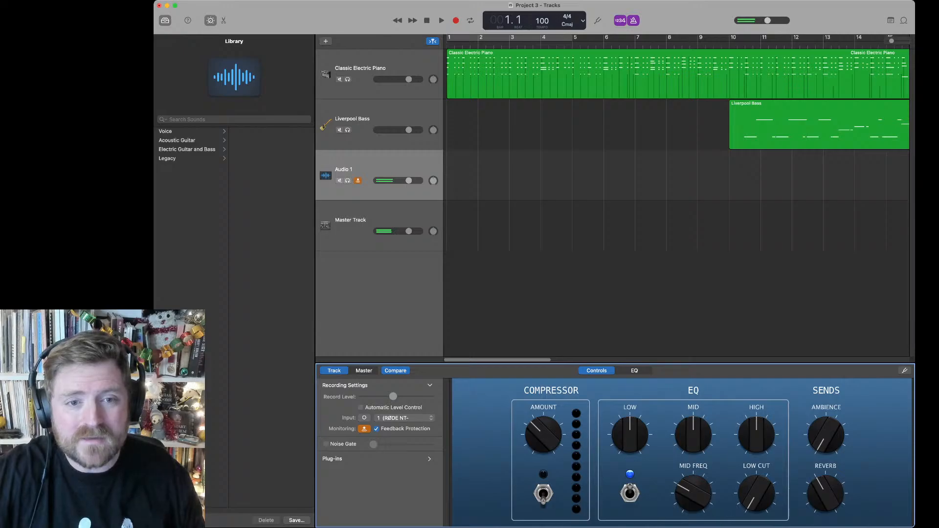
# Step: Load the Amp Switcher sound from Crunch Guitar on the audio track and lower the master volume slightly
pyautogui.click(187, 149)
pyautogui.click(256, 140)
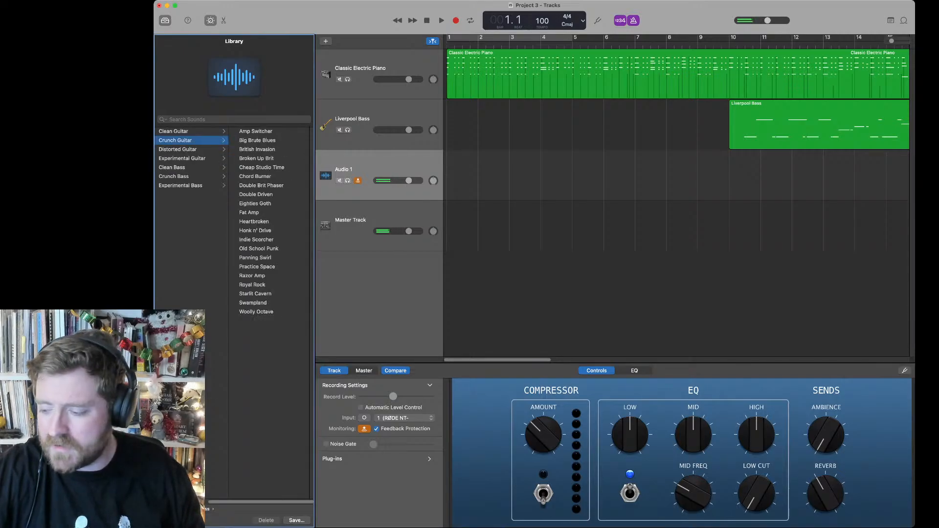
pyautogui.click(256, 131)
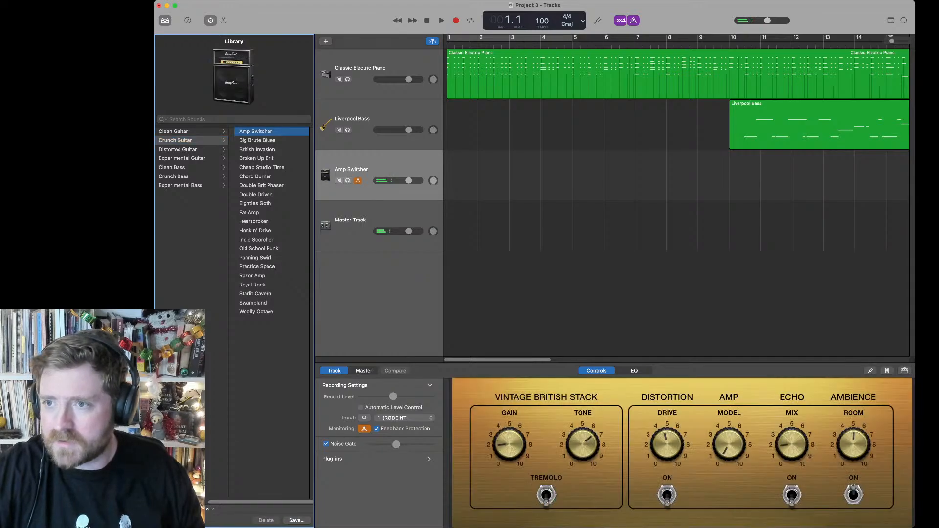
pyautogui.moveTo(768, 20); pyautogui.dragTo(764, 21)
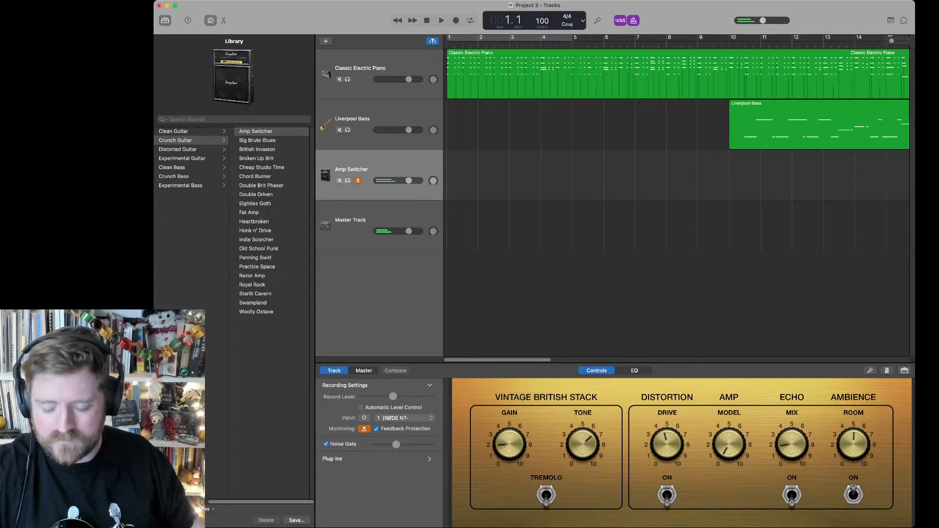
pyautogui.press('r')
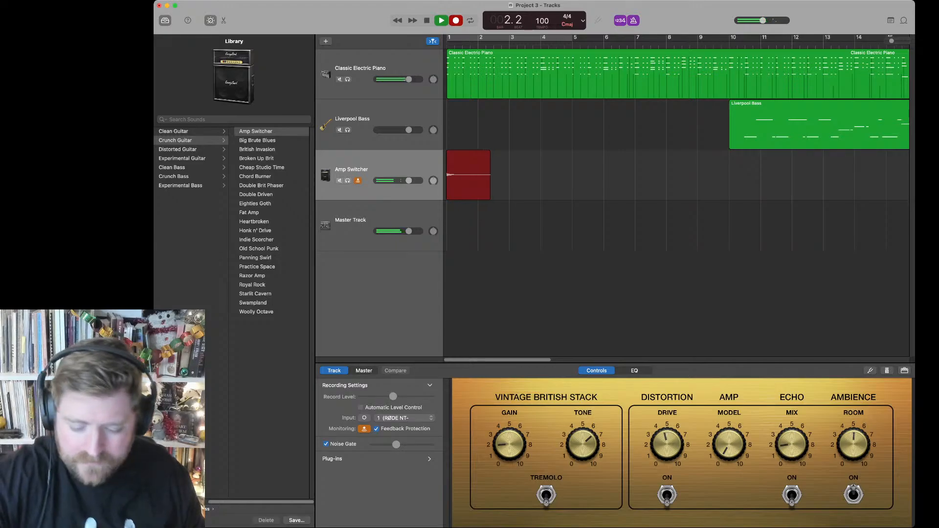
pyautogui.press('space')
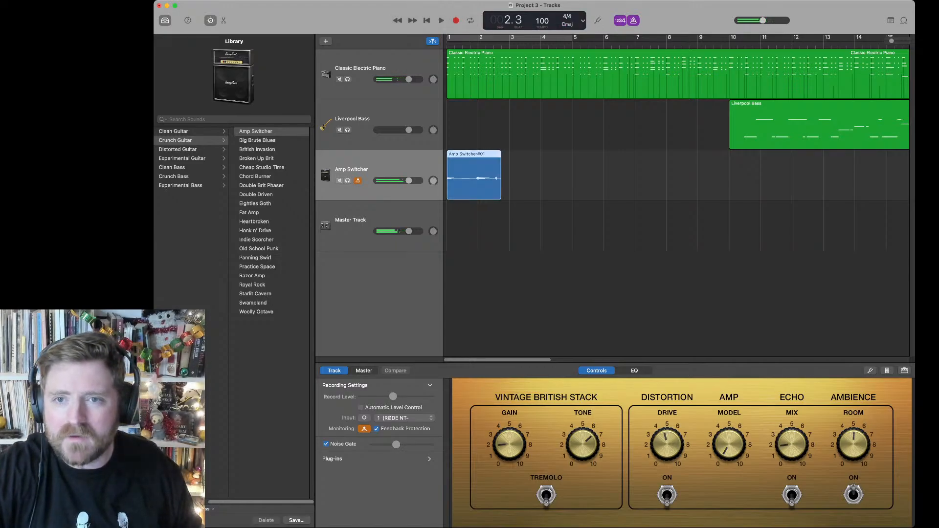
pyautogui.press('r')
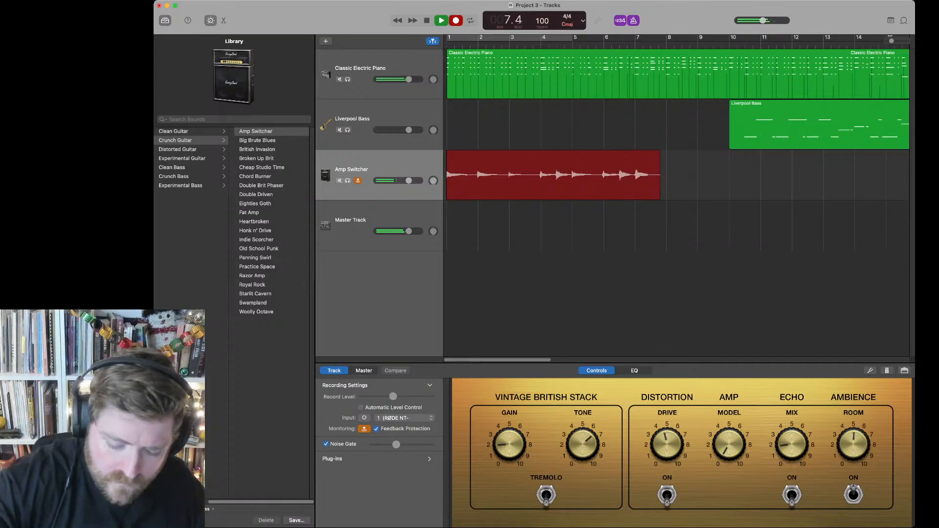
pyautogui.press('space')
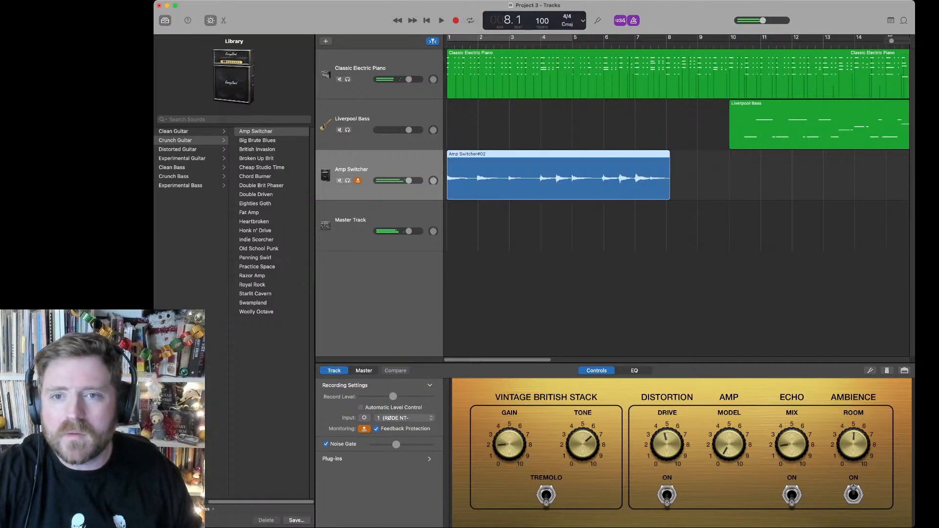
# Step: Record a full take on the Amp Switcher track from bar 1 to about bar 52, and turn its input monitoring off
pyautogui.press('Return')
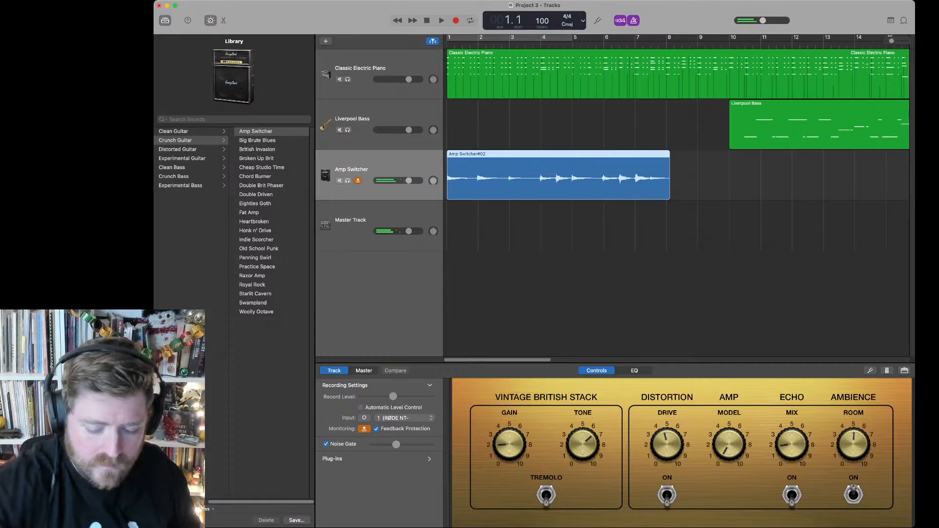
pyautogui.press('r')
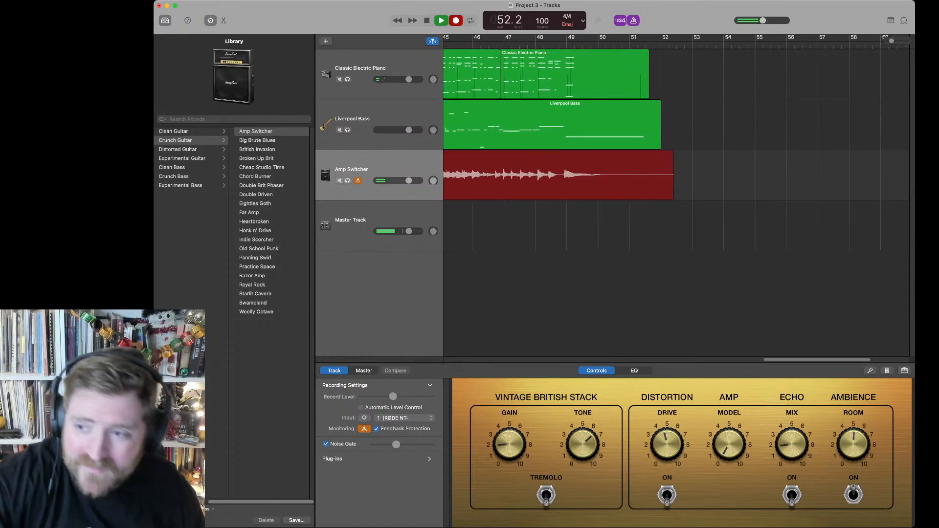
pyautogui.press('space')
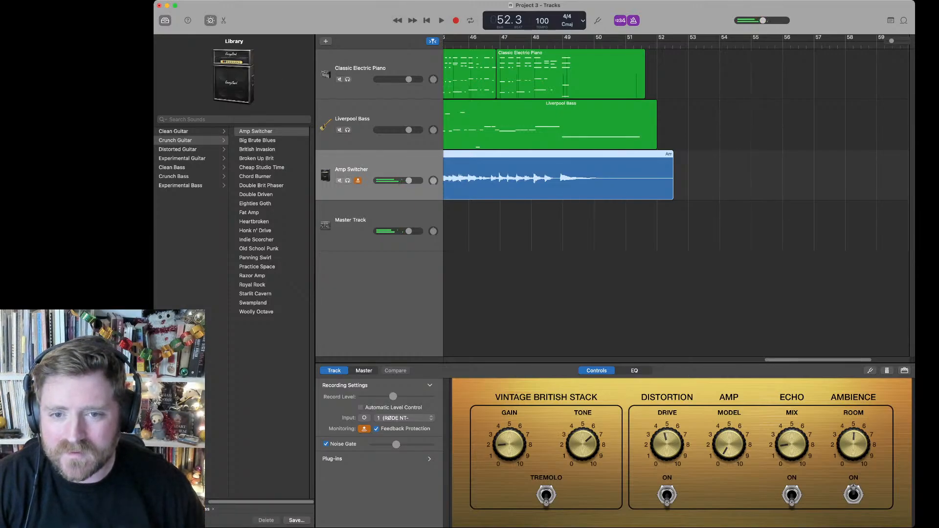
pyautogui.click(358, 181)
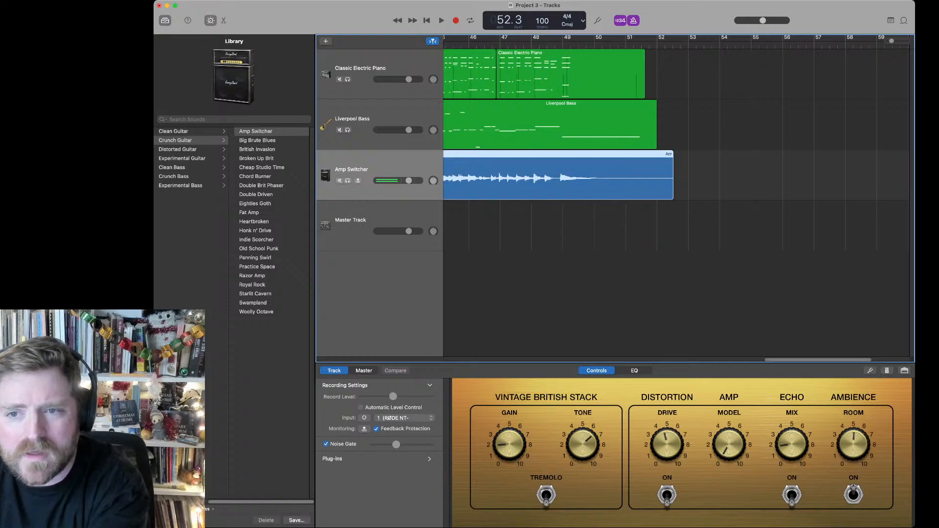
pyautogui.click(353, 119)
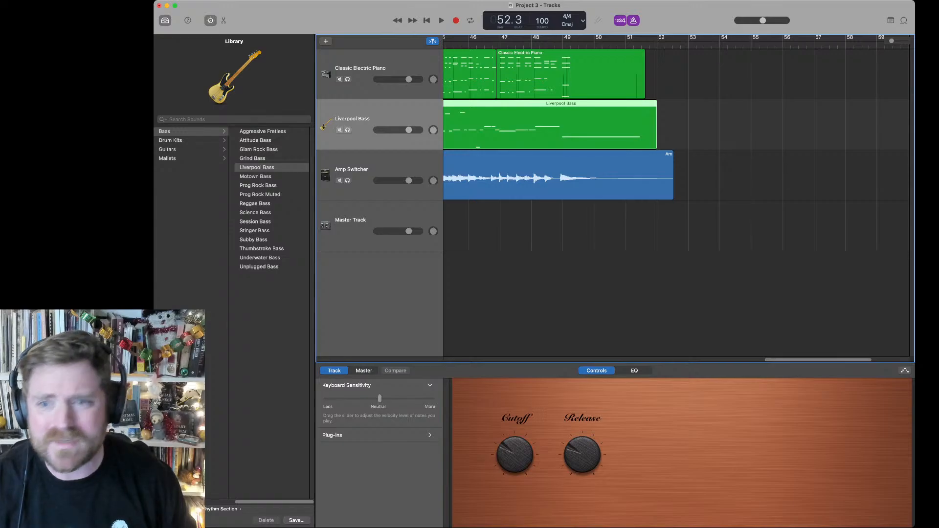
pyautogui.press('super+Tab')
pyautogui.press('super+Tab')
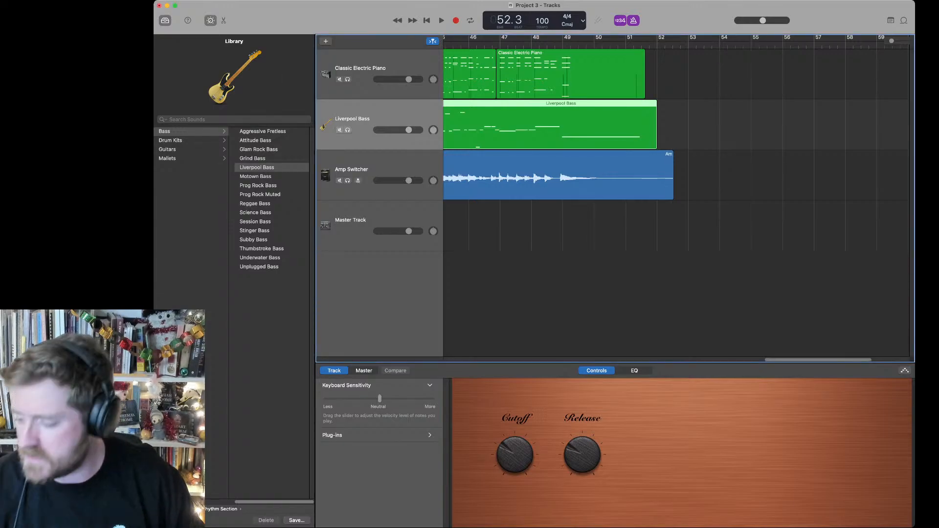
pyautogui.press('super+Tab')
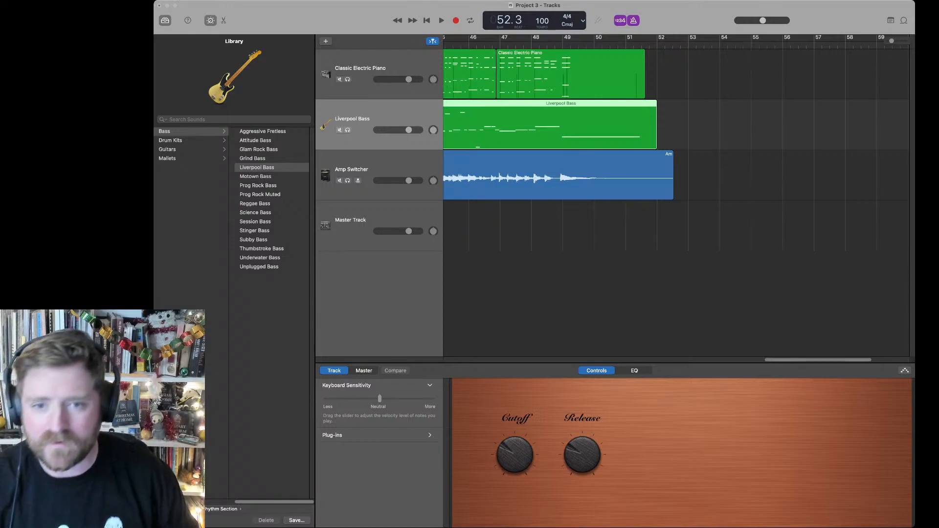
pyautogui.press('super+Tab')
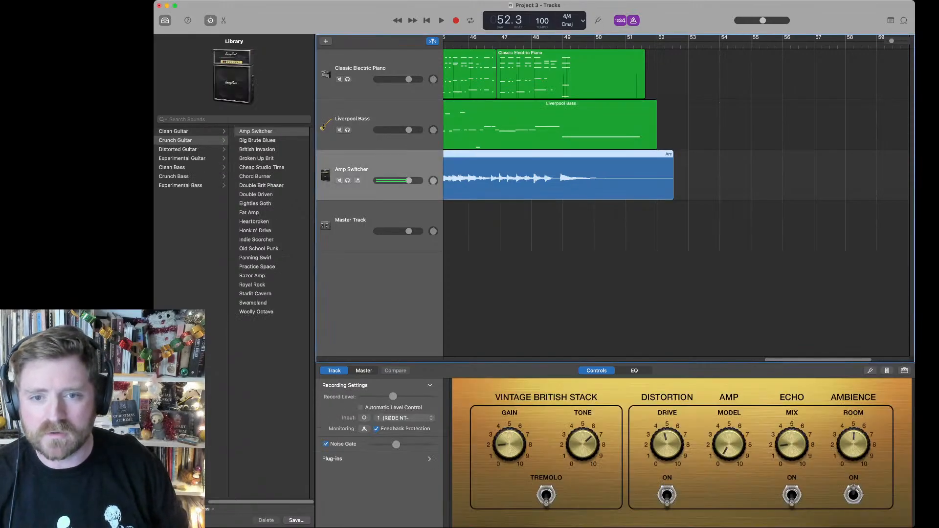
# Step: Switch input monitoring on the Amp Switcher track on and off again, and return the playhead to bar 1
pyautogui.click(357, 180)
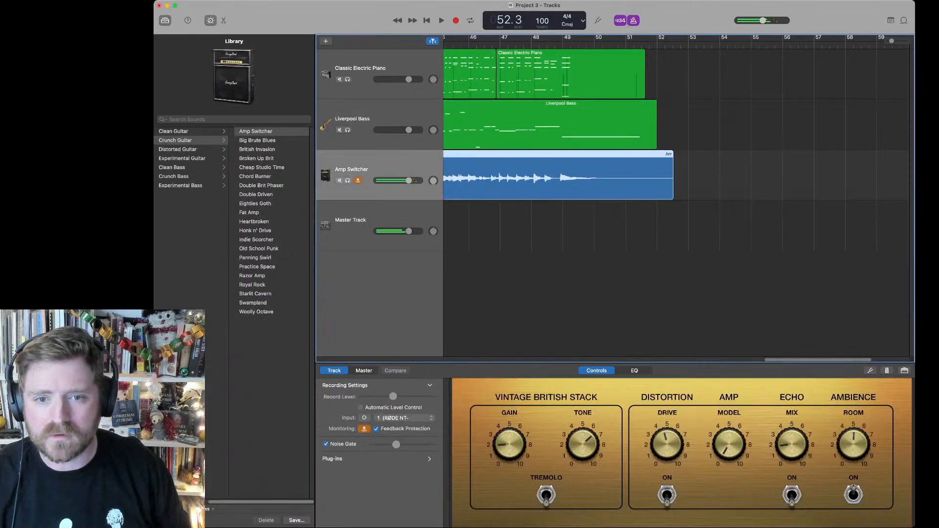
pyautogui.click(358, 180)
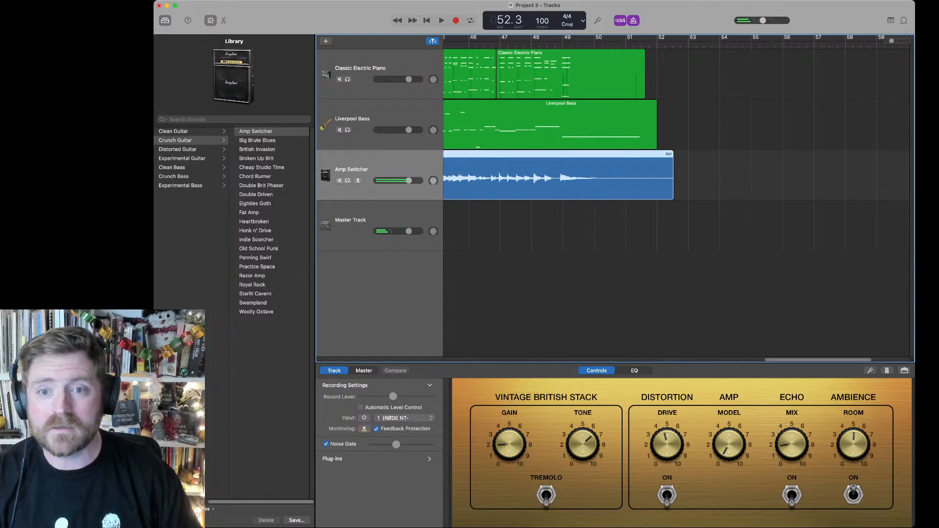
pyautogui.press('Return')
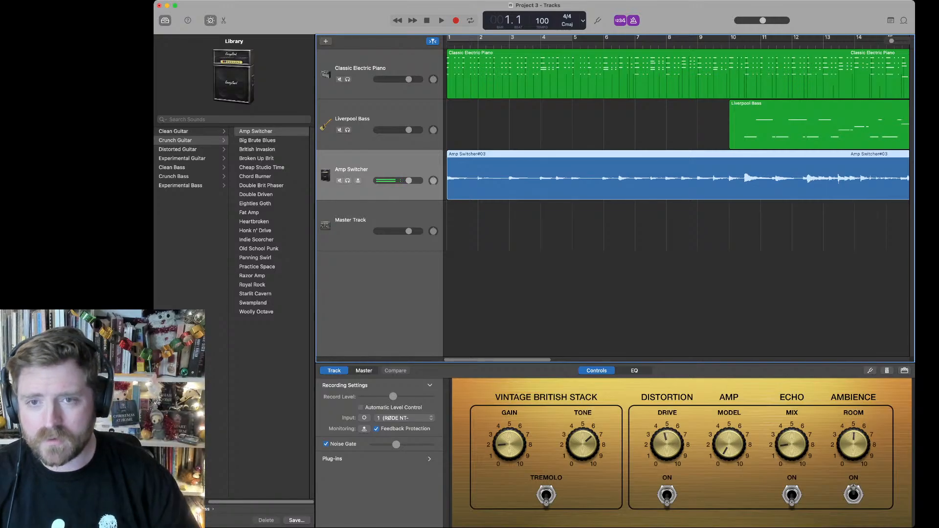
# Step: Slightly raise the Amp Switcher's ambience Room level while playing, and boost its EQ by 2.8 dB at 364 Hz
pyautogui.press('space')
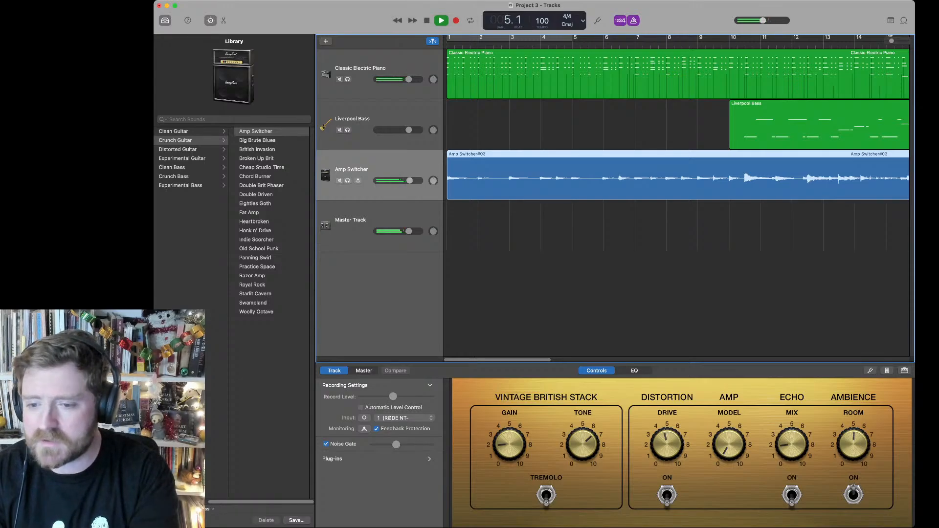
pyautogui.moveTo(854, 444); pyautogui.dragTo(854, 437)
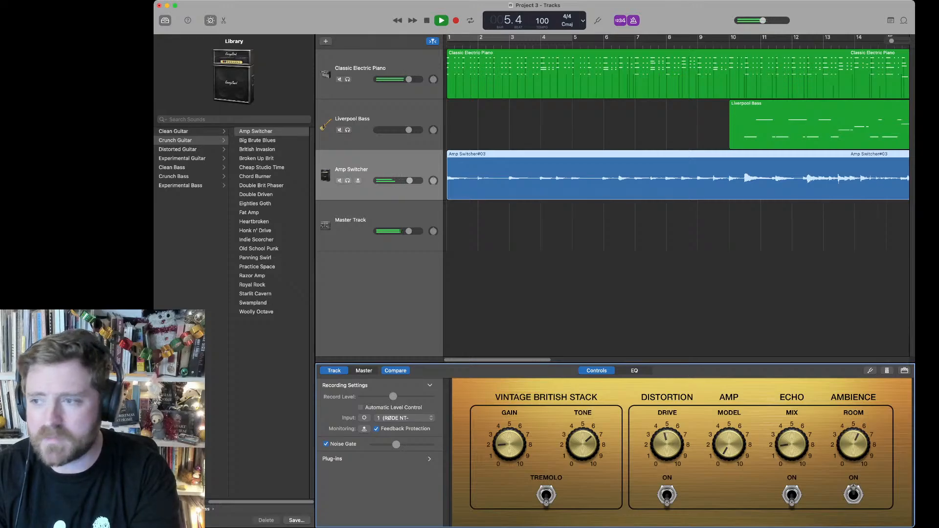
pyautogui.click(634, 371)
pyautogui.press('space')
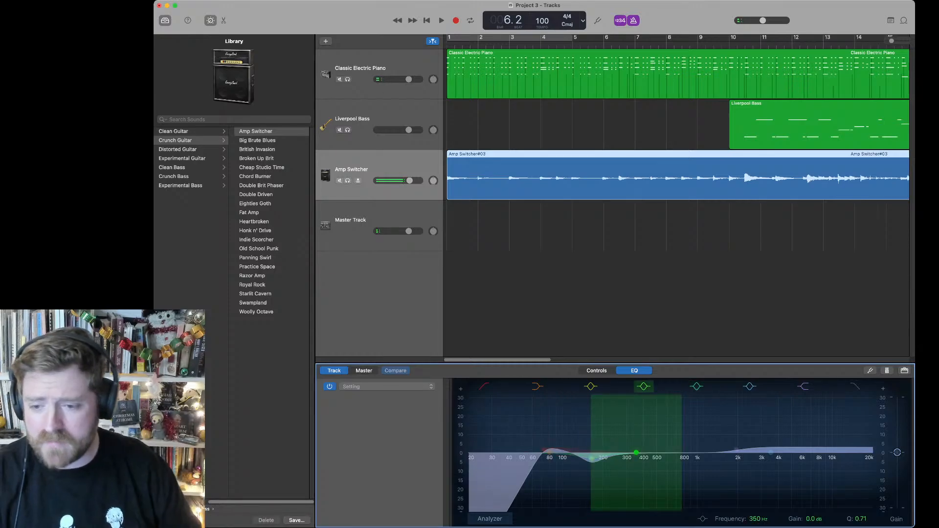
pyautogui.moveTo(636, 452); pyautogui.dragTo(638, 448)
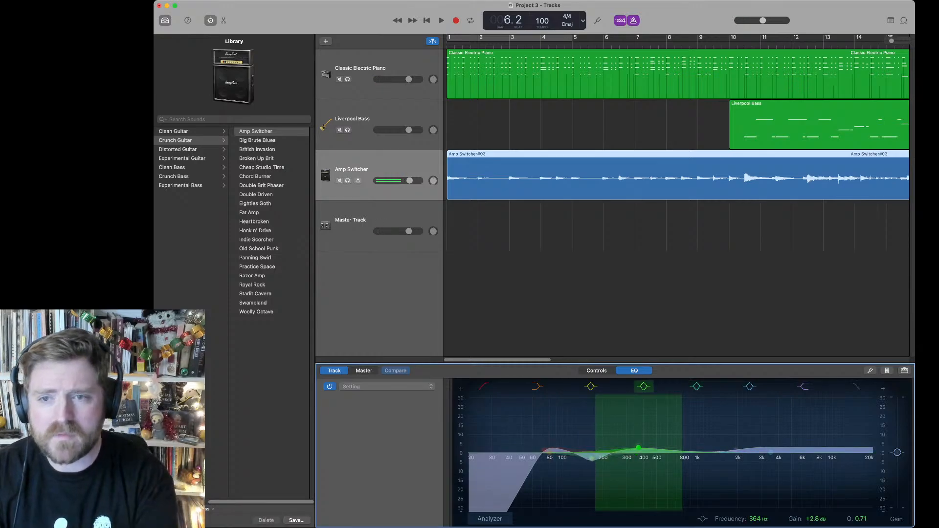
# Step: Slightly reduce the Amp Switcher's low-mid EQ boost during playback from the start, and return to bar 1
pyautogui.click(457, 42)
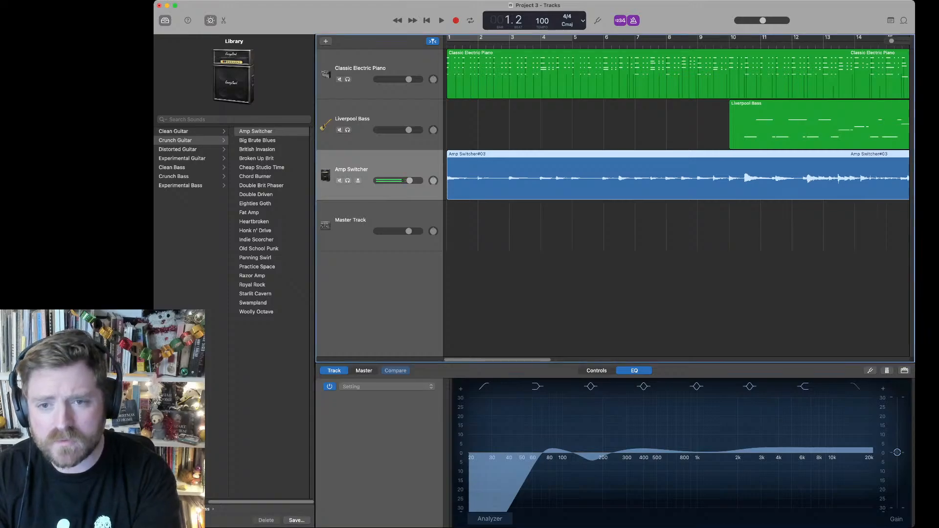
pyautogui.press('space')
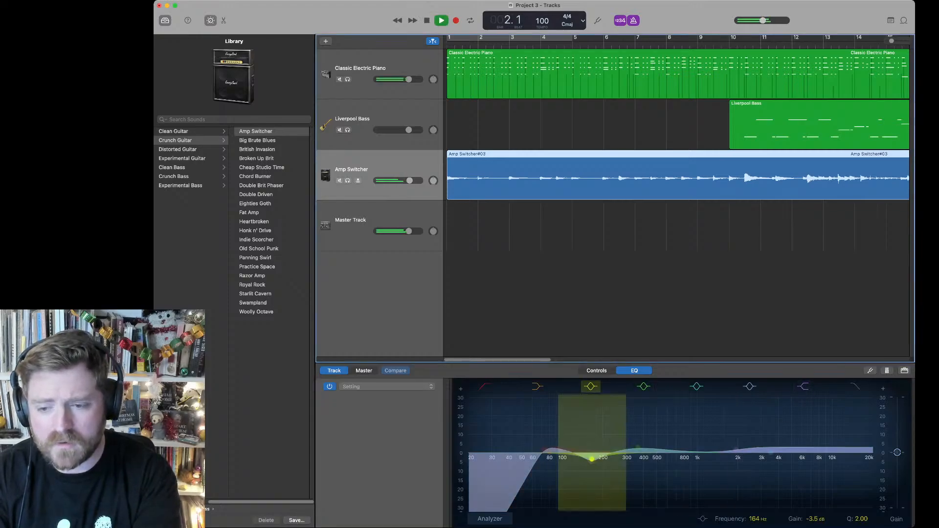
pyautogui.moveTo(638, 447)
pyautogui.mouseDown()
pyautogui.moveTo(666, 412)
pyautogui.moveTo(736, 406)
pyautogui.moveTo(535, 420)
pyautogui.moveTo(717, 420)
pyautogui.moveTo(618, 436)
pyautogui.moveTo(651, 431)
pyautogui.moveTo(641, 449)
pyautogui.mouseUp()
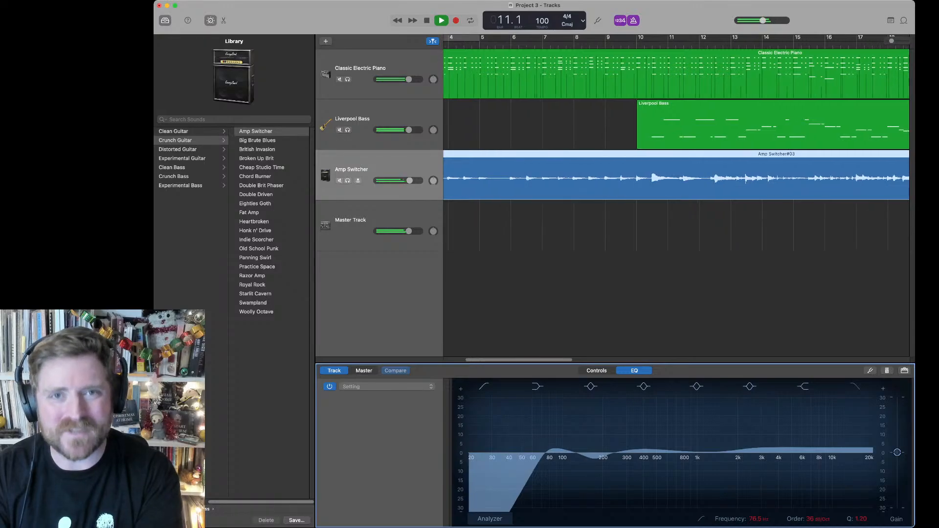
pyautogui.press('space')
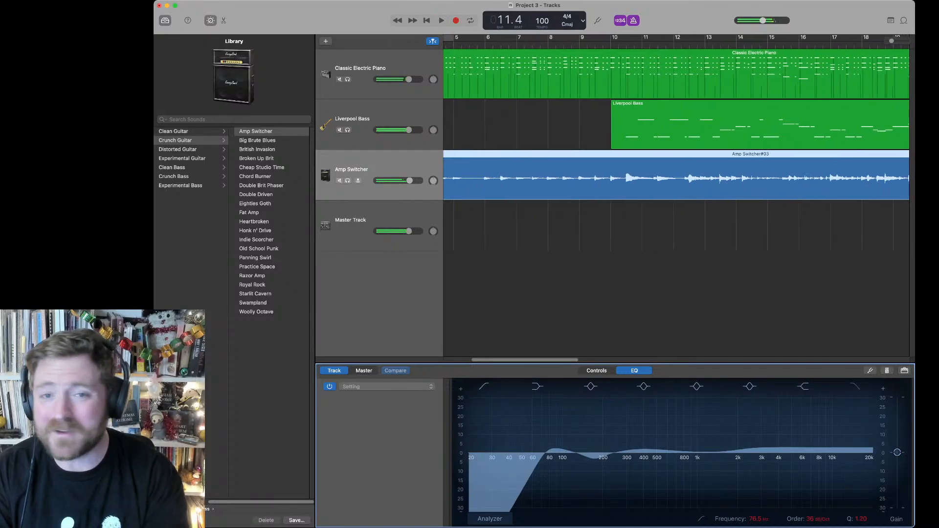
pyautogui.press('Return')
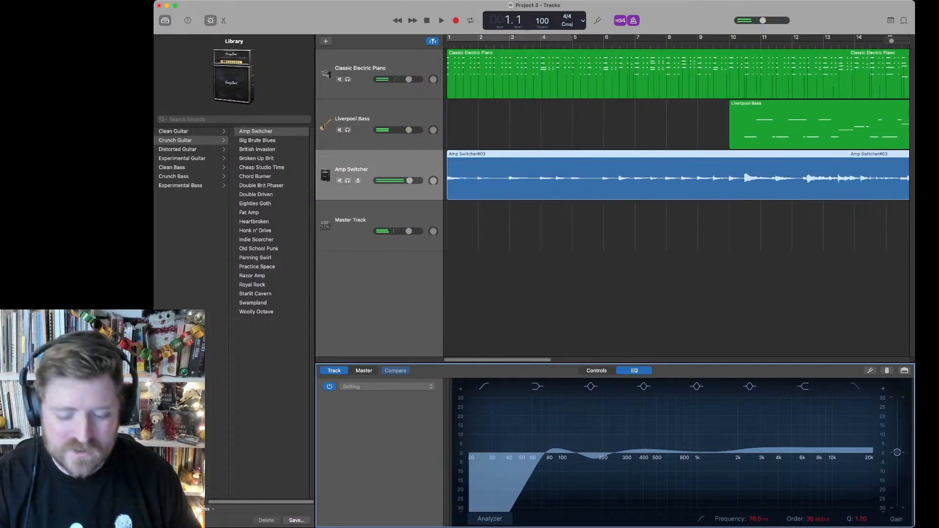
# Step: Duplicate the Amp Switcher track, load Natural Strum from Acoustic Guitar on the new track, and turn on its input monitoring
pyautogui.press('super+d')
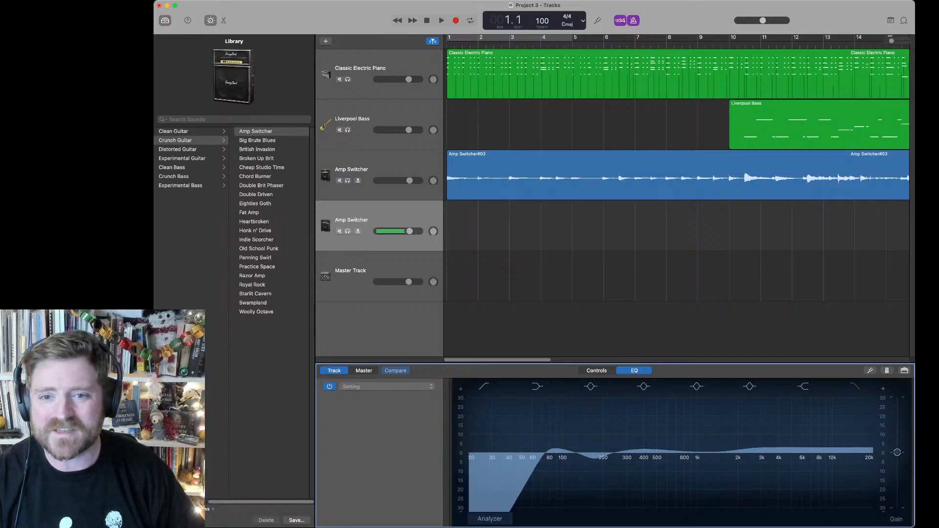
pyautogui.click(378, 219)
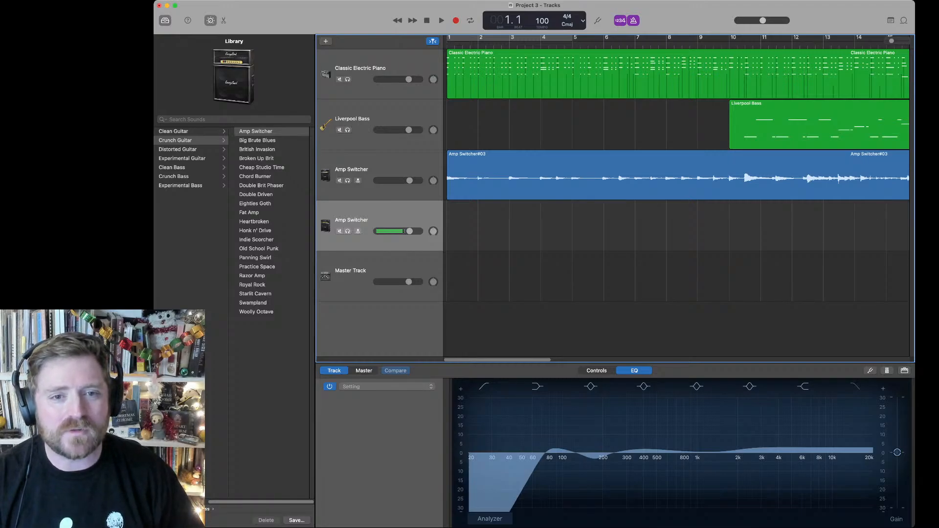
pyautogui.click(192, 131)
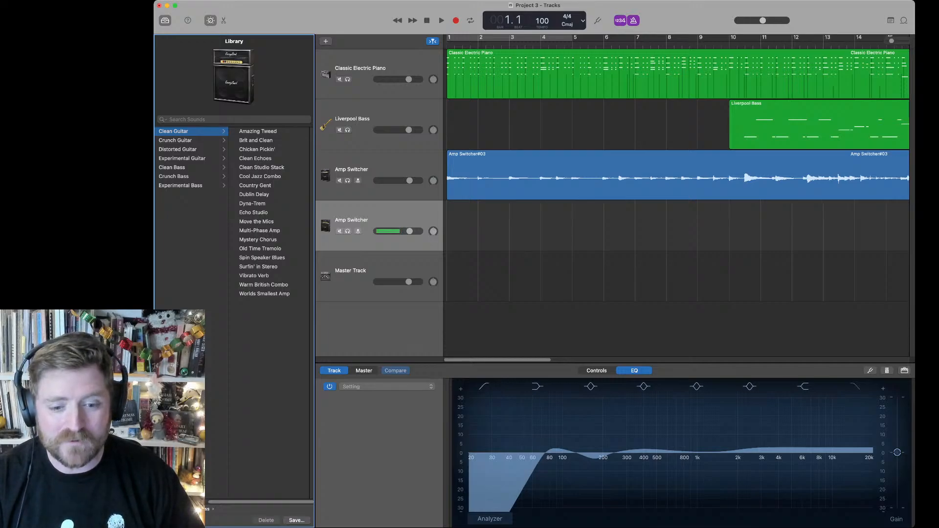
pyautogui.press('Left')
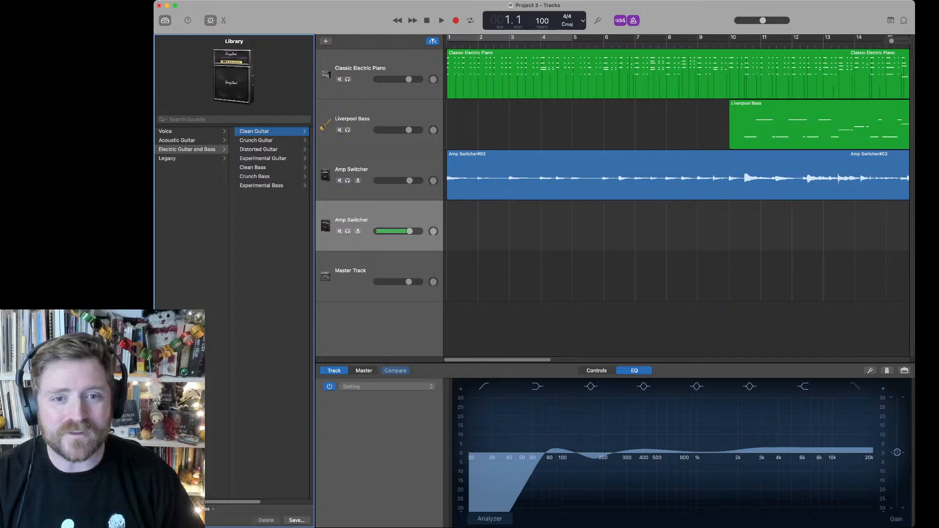
pyautogui.press('Left')
pyautogui.press('Up')
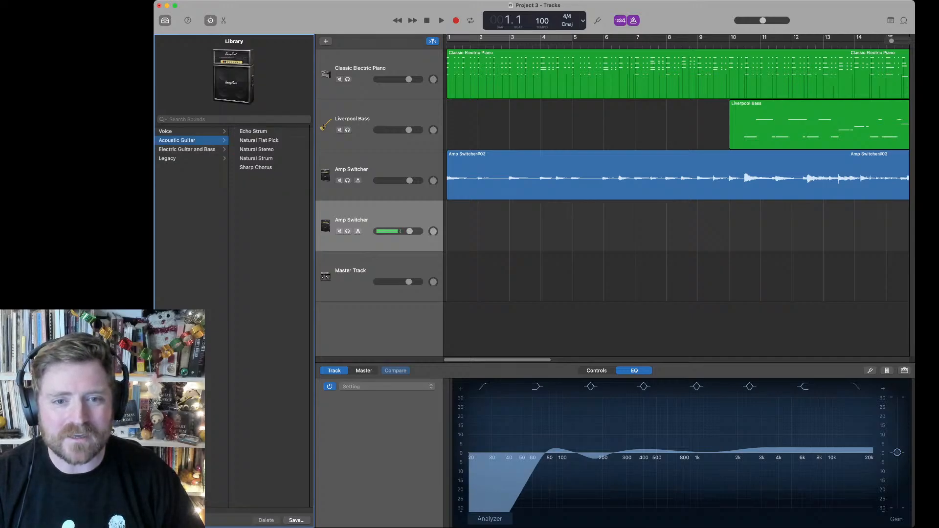
pyautogui.click(257, 158)
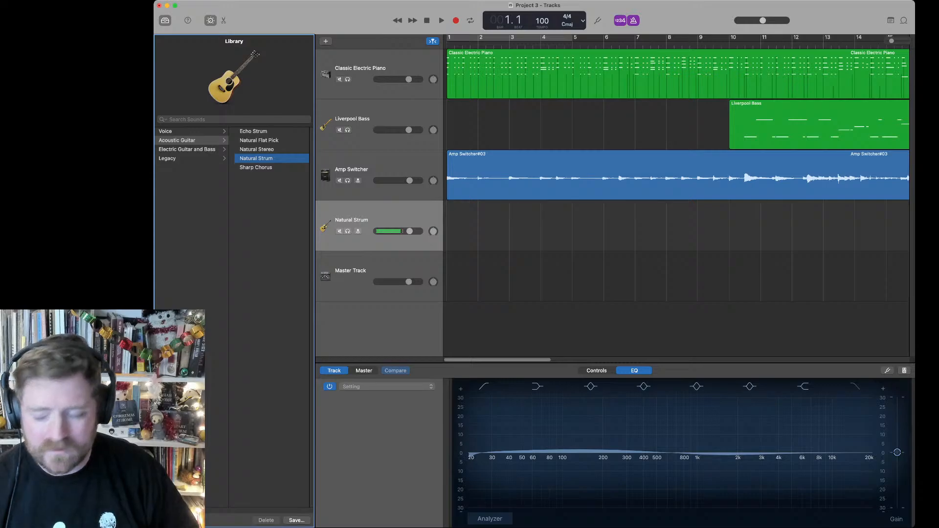
pyautogui.click(358, 231)
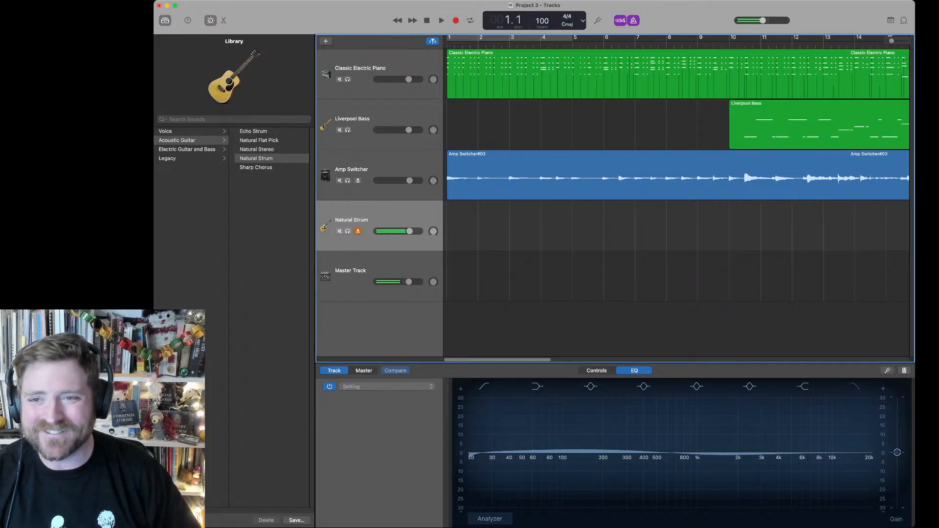
# Step: Try recording the Natural Strum track from bar 1, restart for a take to about bar 20, and return to the start
pyautogui.press('r')
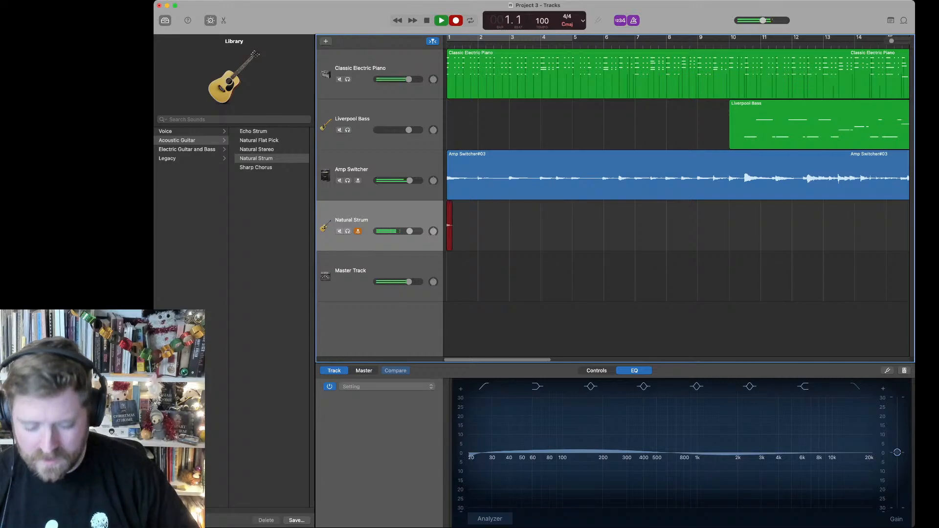
pyautogui.press('space')
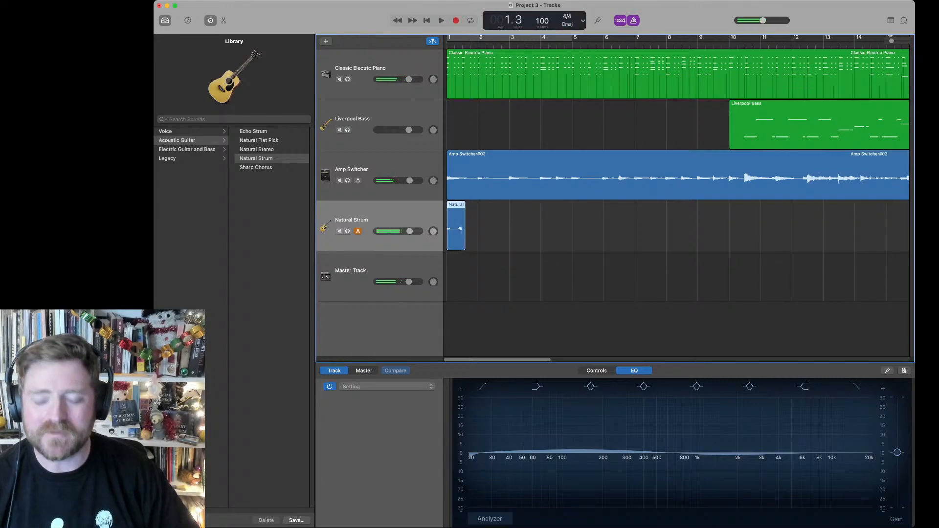
pyautogui.press('r')
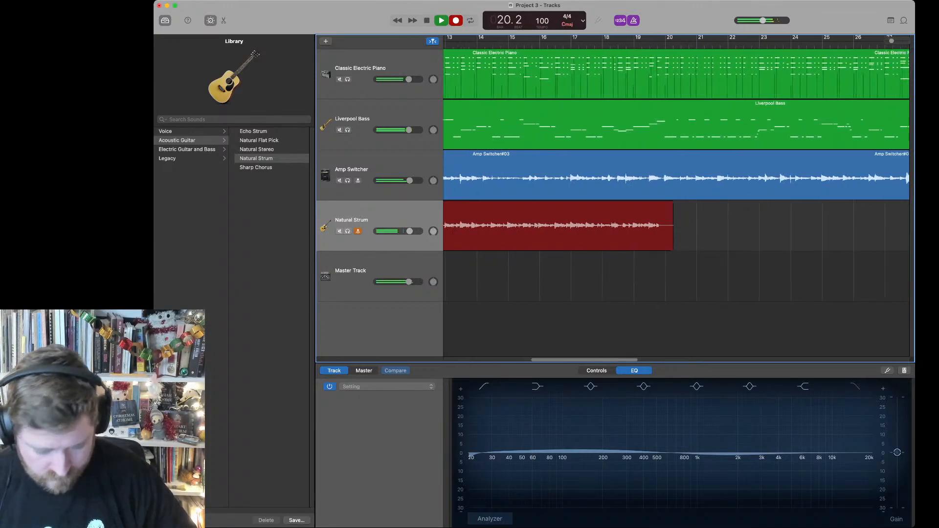
pyautogui.press('space')
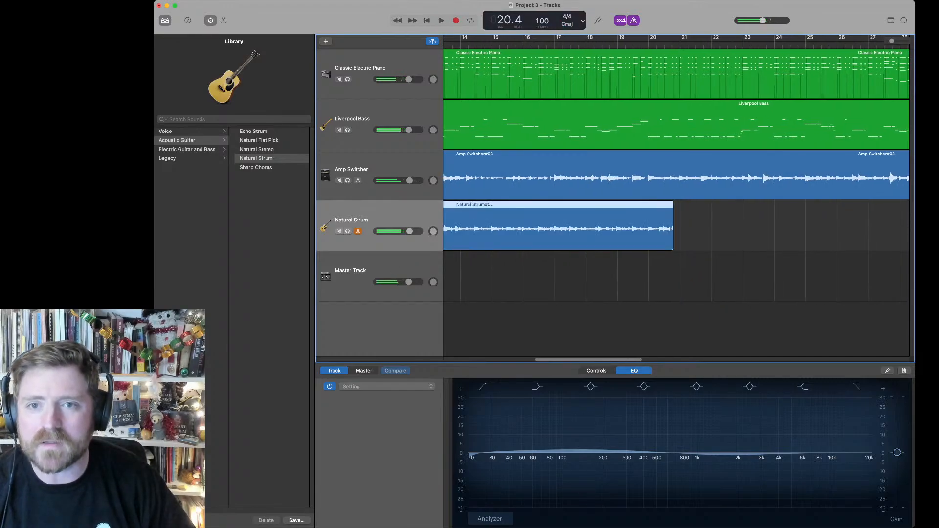
pyautogui.press('Return')
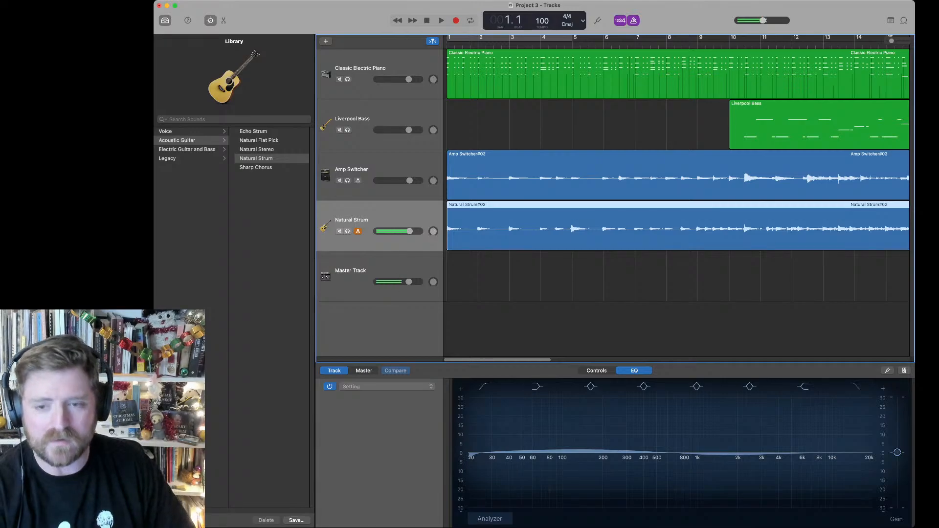
# Step: Try re-recording the Natural Strum part up to about bar 15, and delete all regions on its track
pyautogui.press('r')
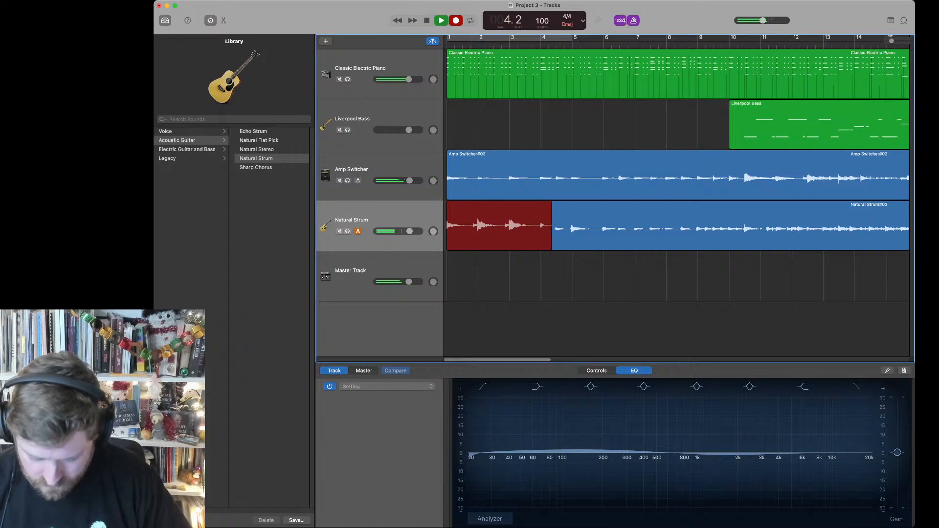
pyautogui.press('space')
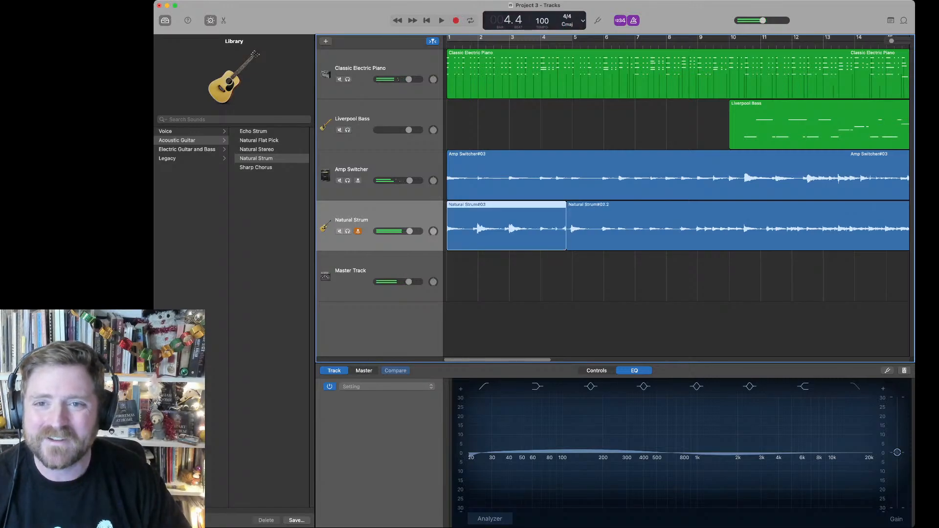
pyautogui.press('r')
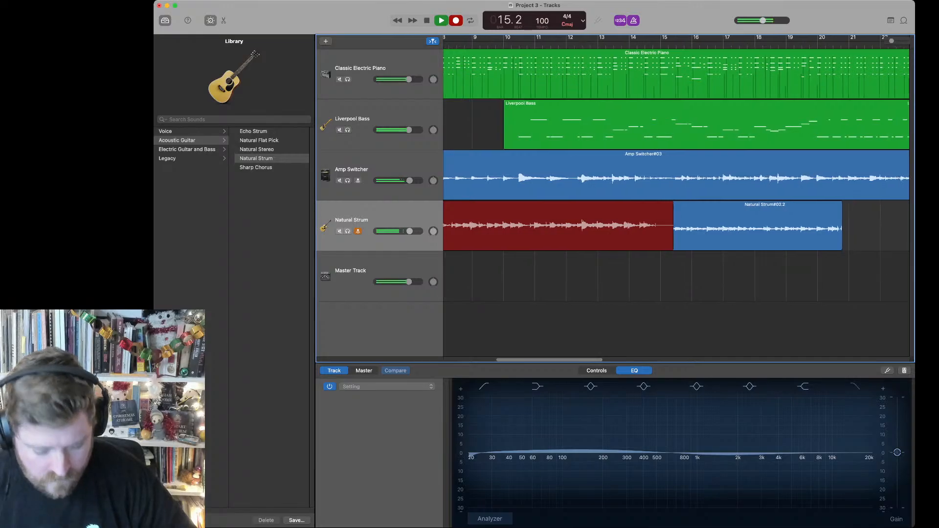
pyautogui.press('space')
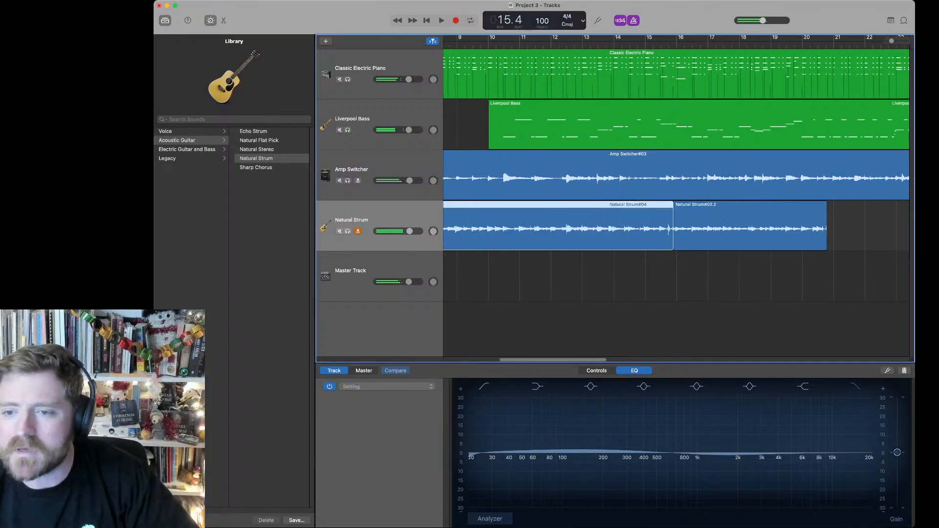
pyautogui.moveTo(626, 281); pyautogui.dragTo(711, 215)
pyautogui.press('Delete')
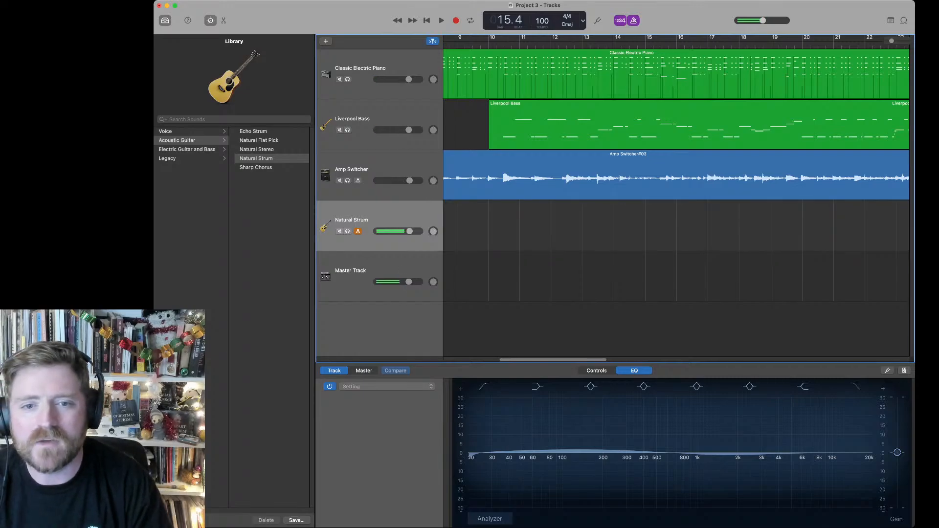
# Step: Mute the Amp Switcher and Liverpool Bass tracks, lower the Natural Strum volume, raise the master volume, and return to bar 1
pyautogui.click(339, 180)
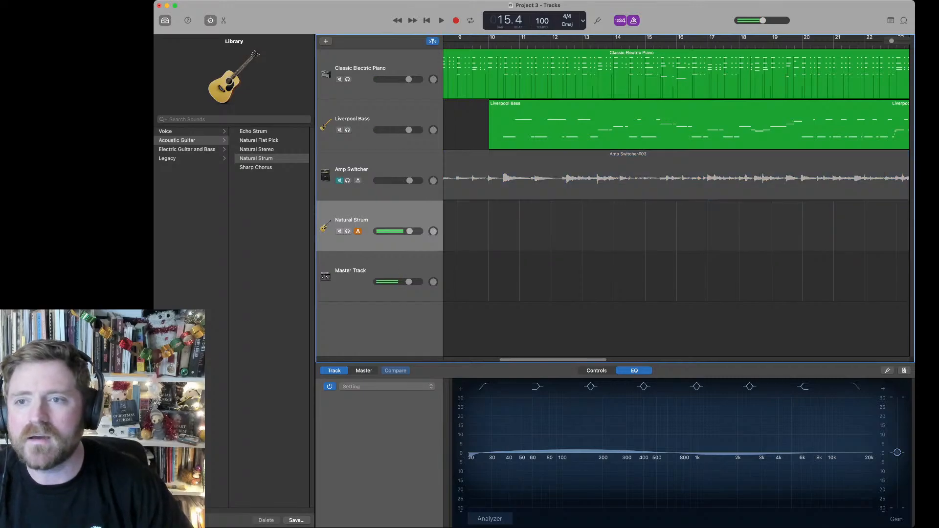
pyautogui.click(339, 130)
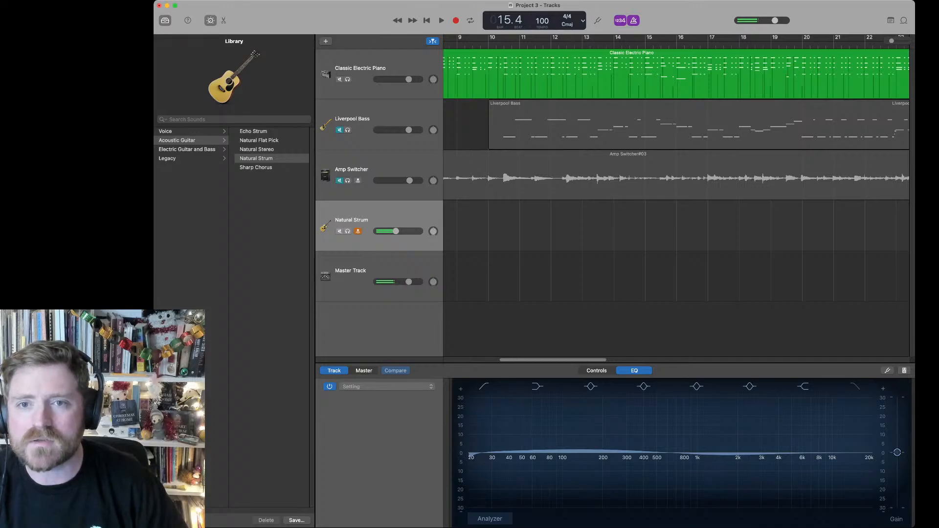
pyautogui.press('Return')
# Step: Record a short Natural Strum take against the electric piano, stop it, and restart recording from bar 1
pyautogui.press('space')
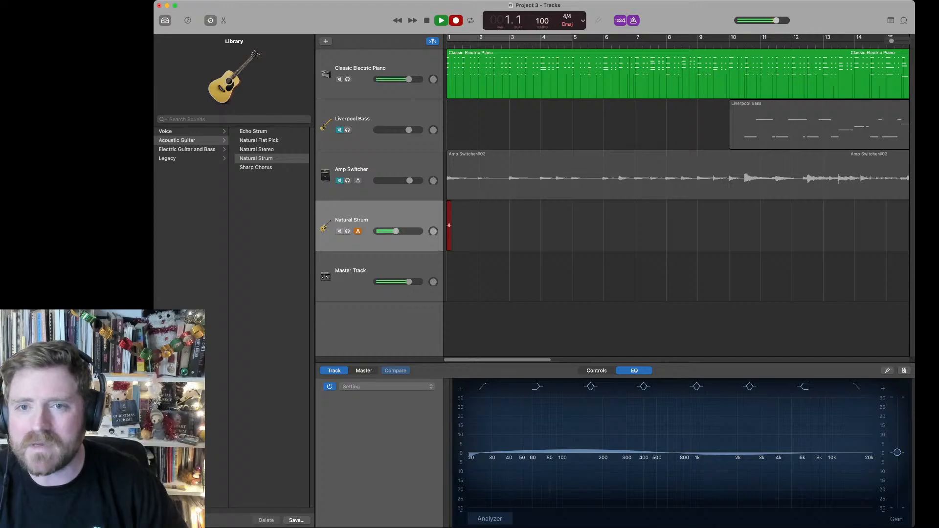
pyautogui.press('space')
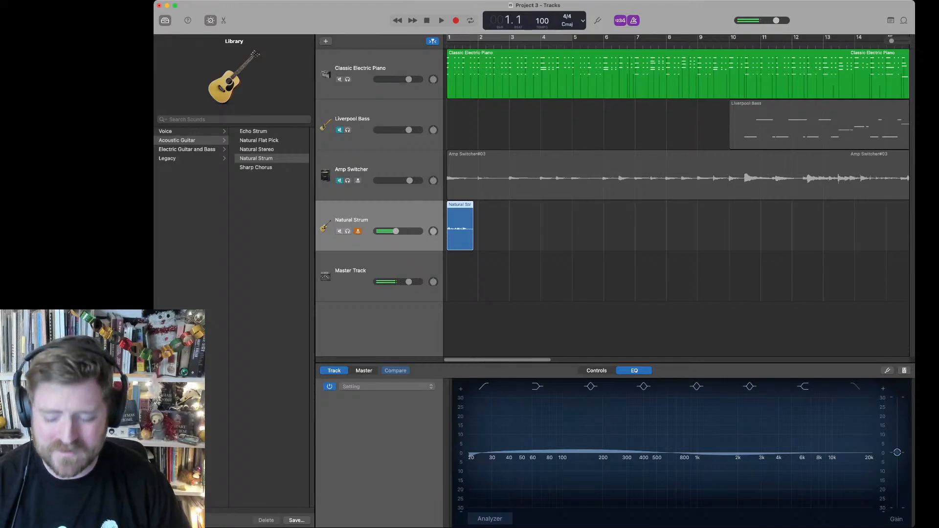
pyautogui.press('r')
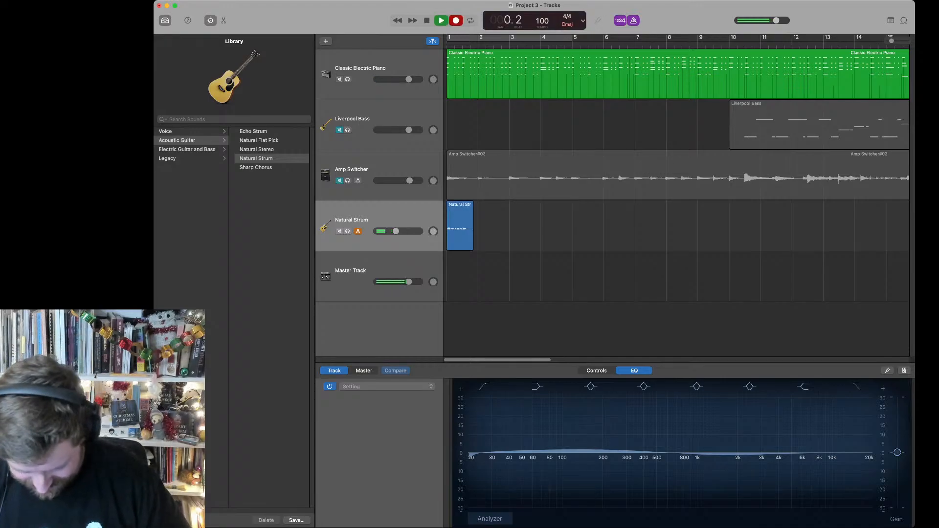
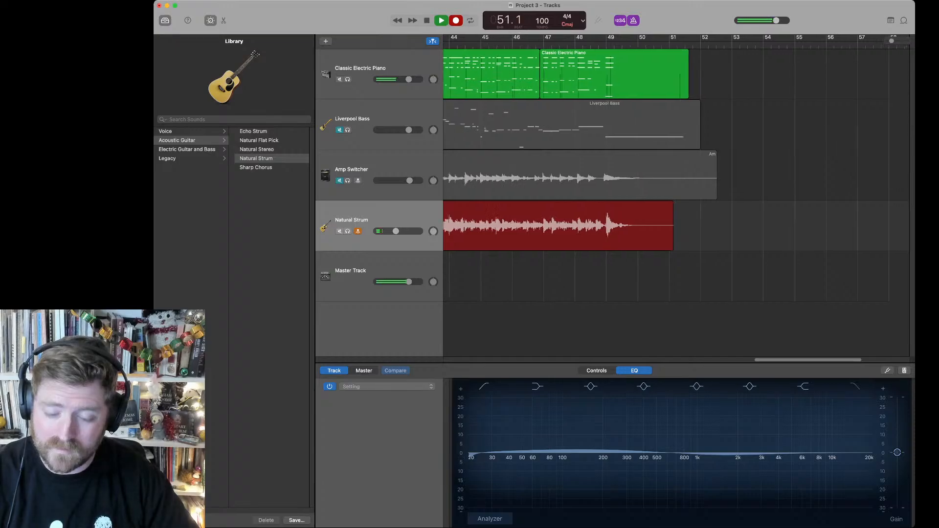
# Step: Stop the Natural Strum recording after bar 51, disarm the track, and return the playhead to bar 1
pyautogui.press('space')
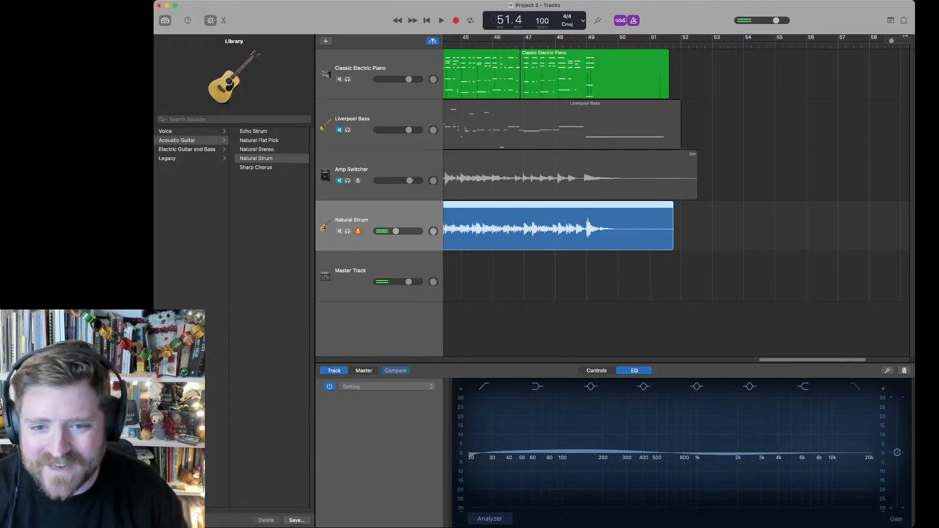
pyautogui.press('Tab')
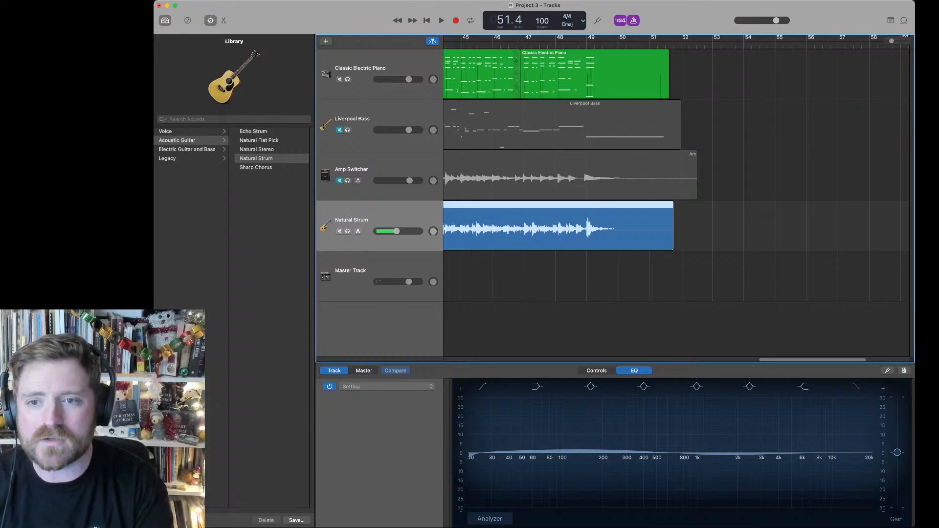
pyautogui.press('space')
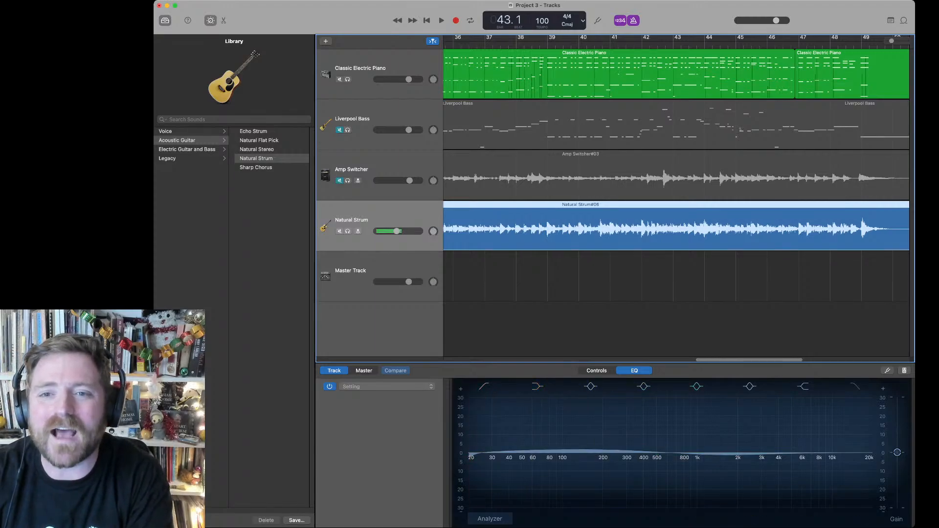
pyautogui.press('Return')
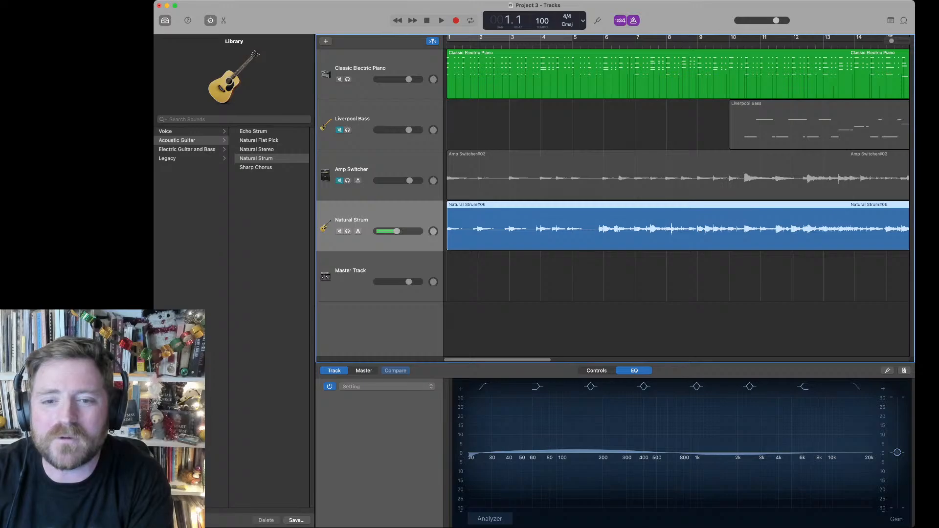
# Step: Unmute the Amp Switcher and Liverpool Bass tracks and play the opening beats of the full mix
pyautogui.click(340, 180)
pyautogui.click(339, 129)
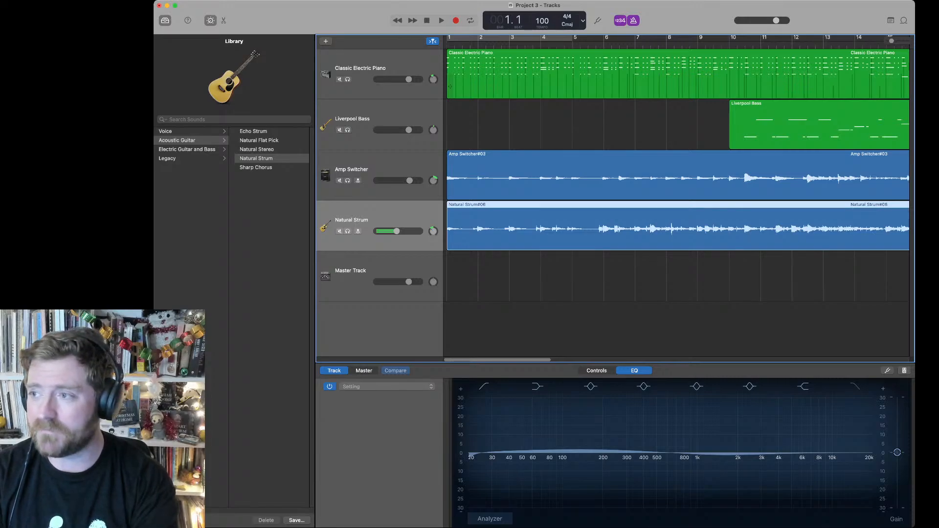
pyautogui.press('space')
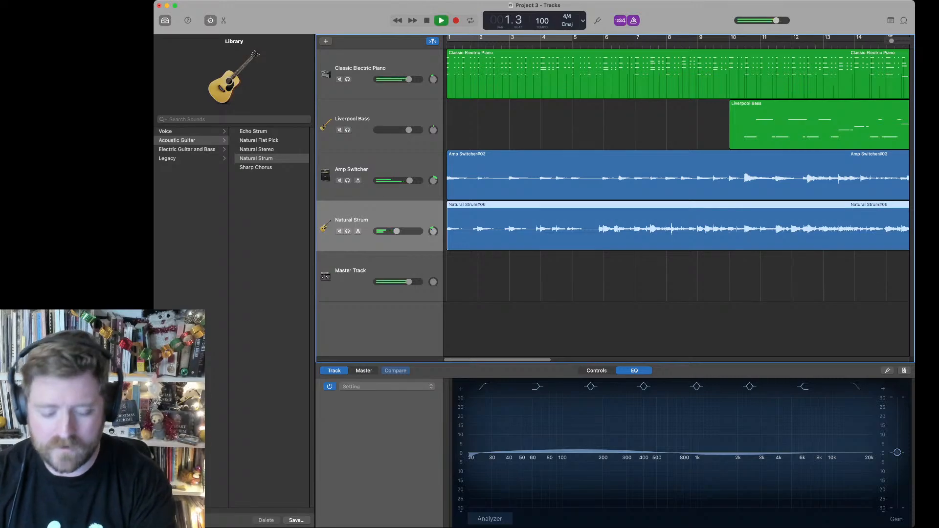
pyautogui.press('space')
# Step: Shift all regions one bar later to bar 2, and extend the starts of the Amp Switcher and Natural Strum regions slightly earlier
pyautogui.press('super+a')
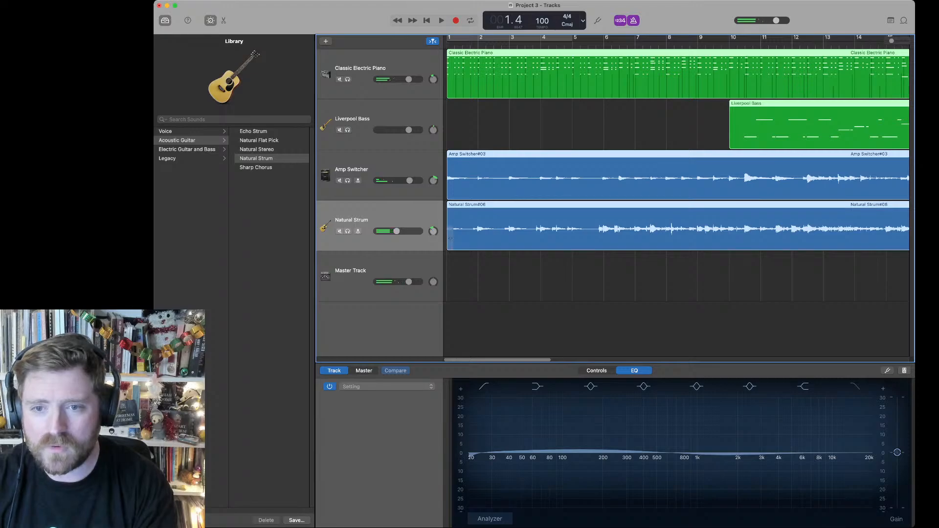
pyautogui.moveTo(489, 227); pyautogui.dragTo(521, 227)
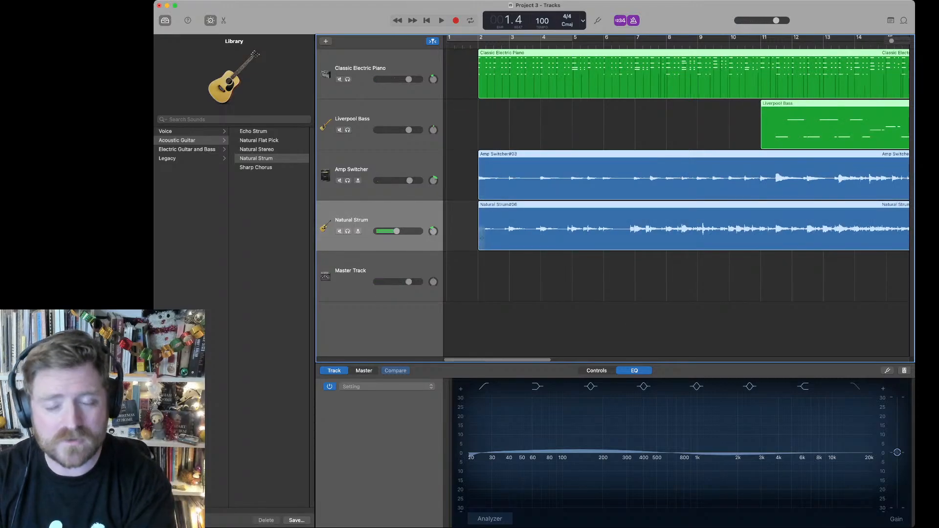
pyautogui.press('space')
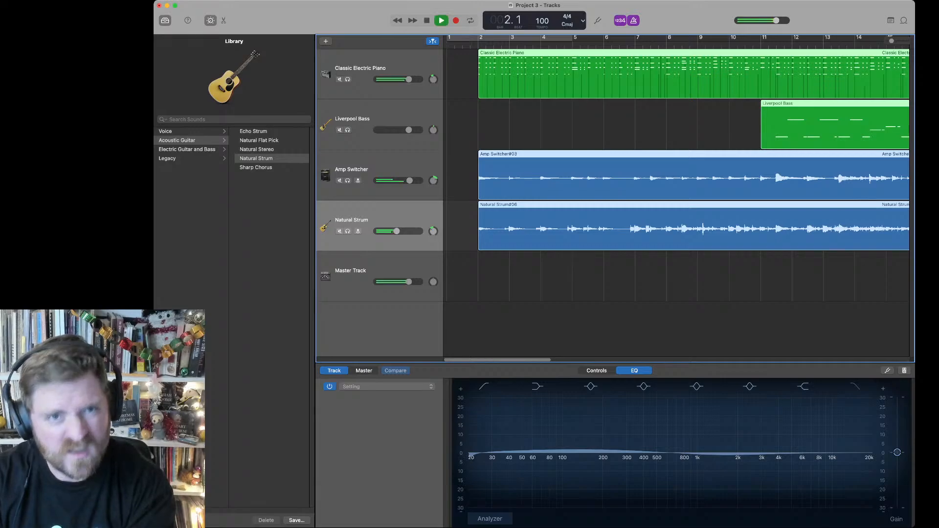
pyautogui.moveTo(468, 183); pyautogui.dragTo(473, 238)
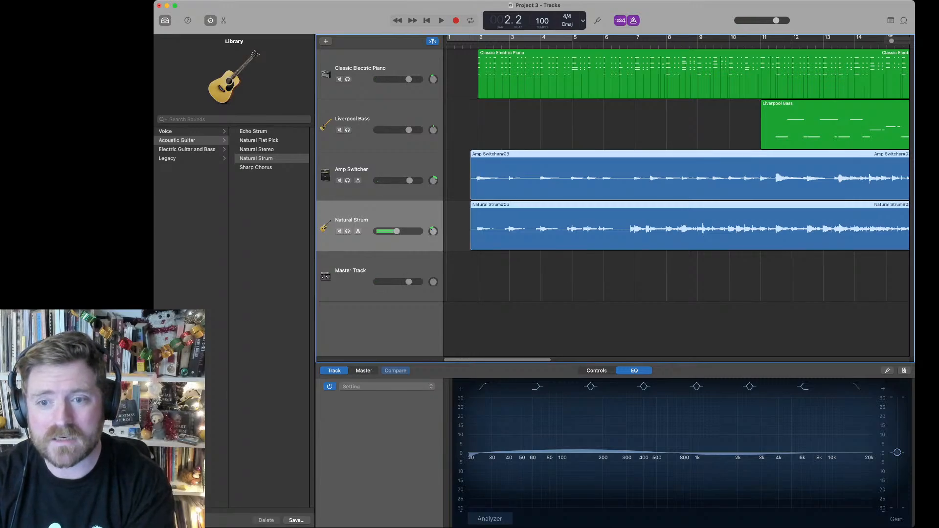
# Step: Balance the mix during and after playback to bar 12, raising Natural Strum and lowering Amp Switcher, Liverpool Bass and Classic Electric Piano
pyautogui.press('space')
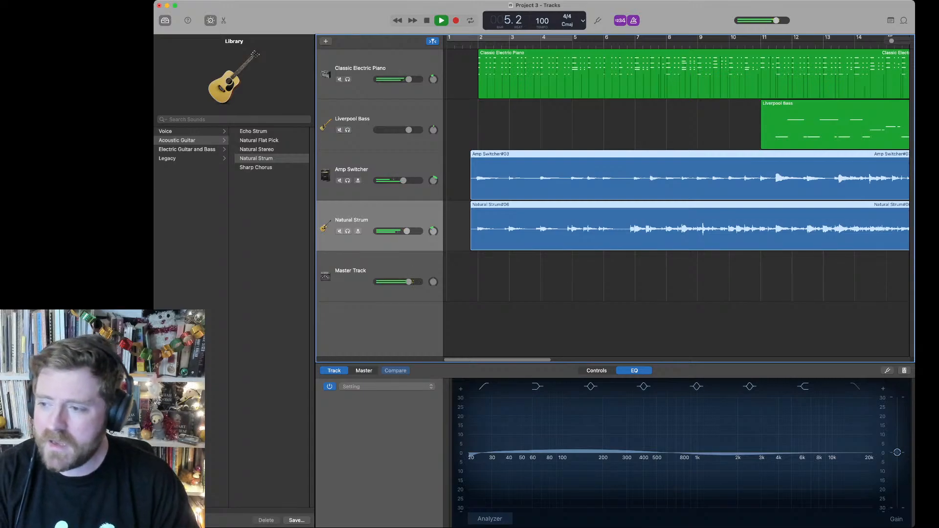
pyautogui.press('super+Tab')
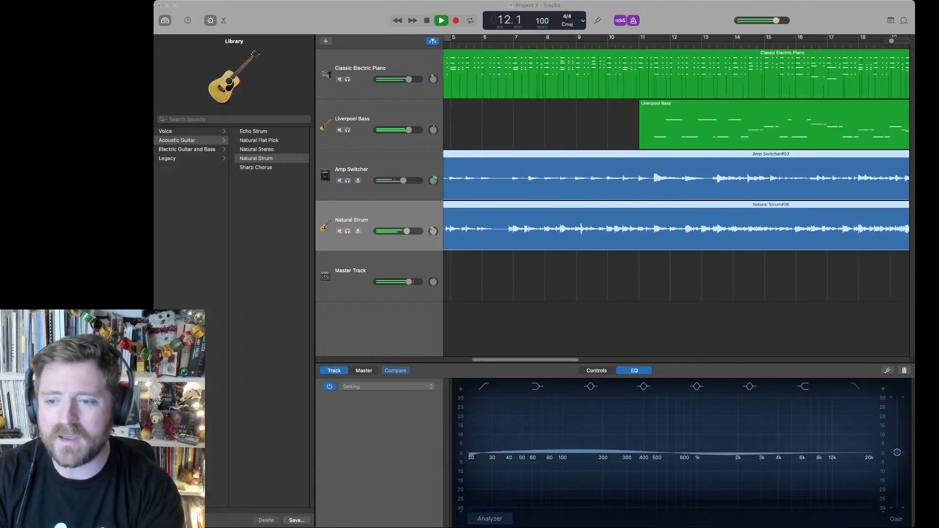
pyautogui.click(676, 323)
pyautogui.press('space')
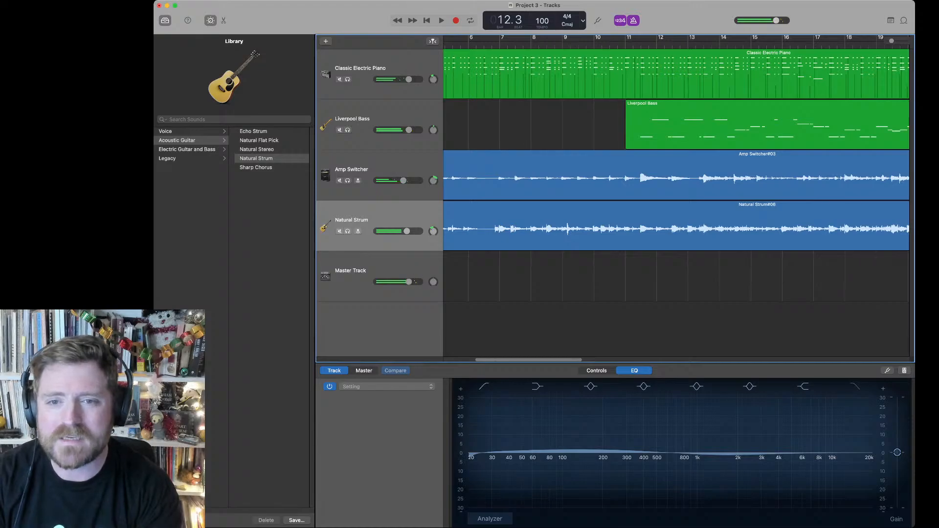
pyautogui.moveTo(409, 130); pyautogui.dragTo(403, 130)
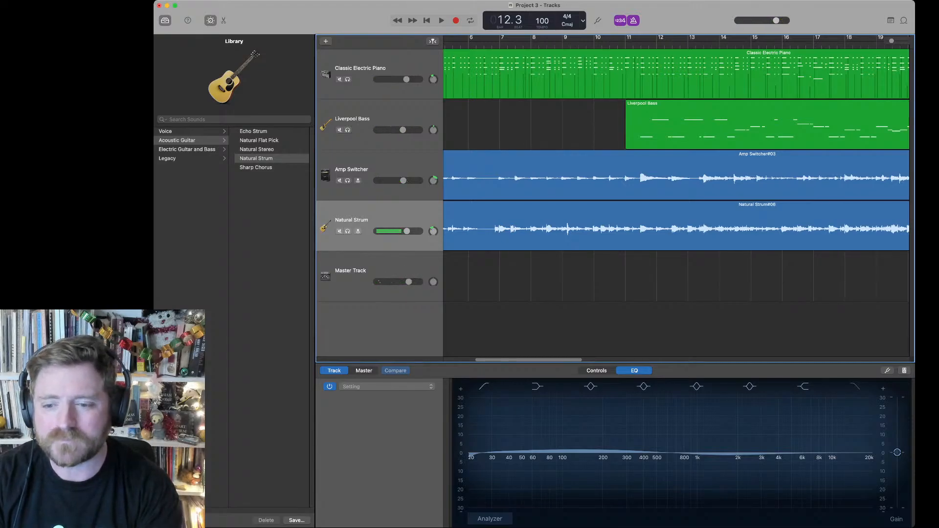
# Step: Show the Crunch Guitar library sounds for the Natural Strum track and lower the track's volume slightly
pyautogui.click(675, 226)
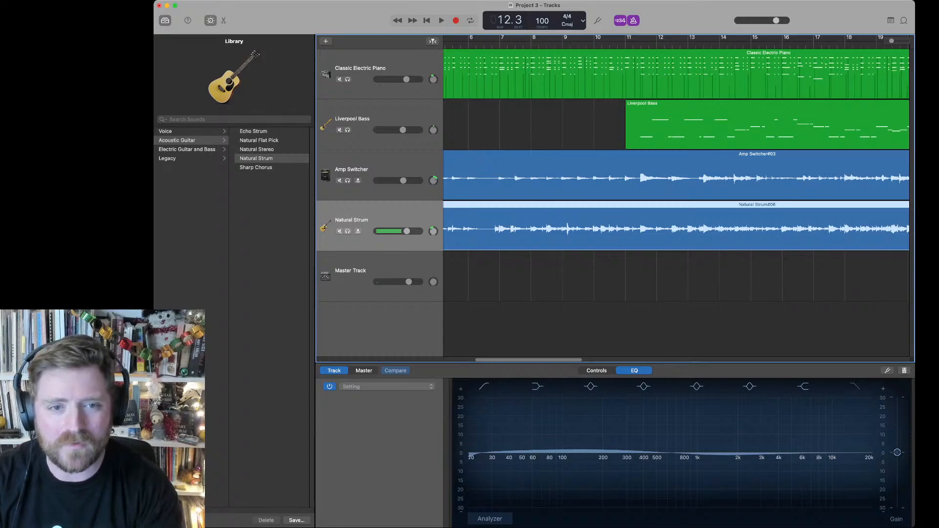
pyautogui.click(187, 150)
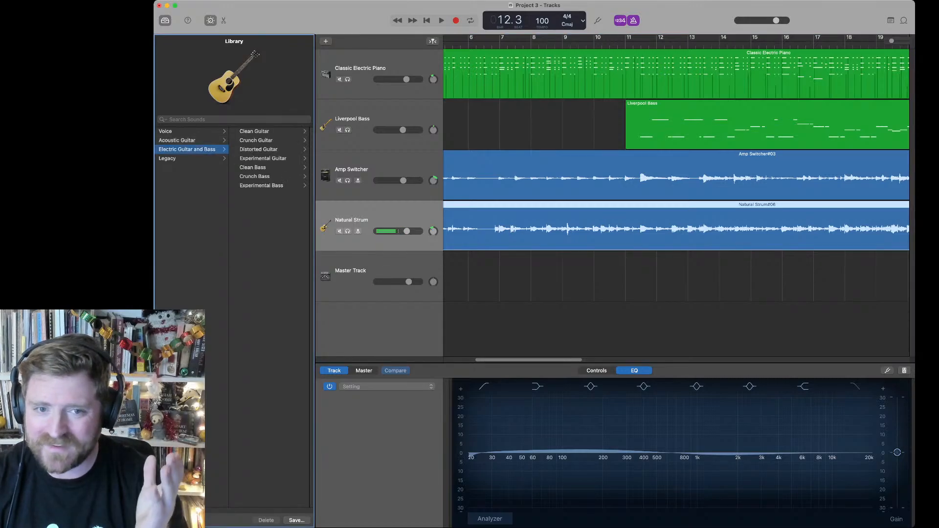
pyautogui.click(256, 140)
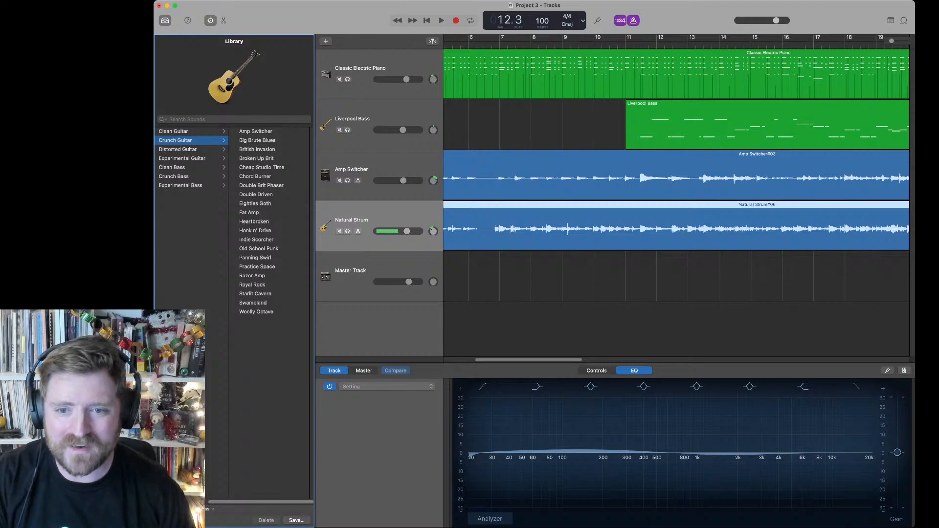
pyautogui.moveTo(406, 231); pyautogui.dragTo(401, 232)
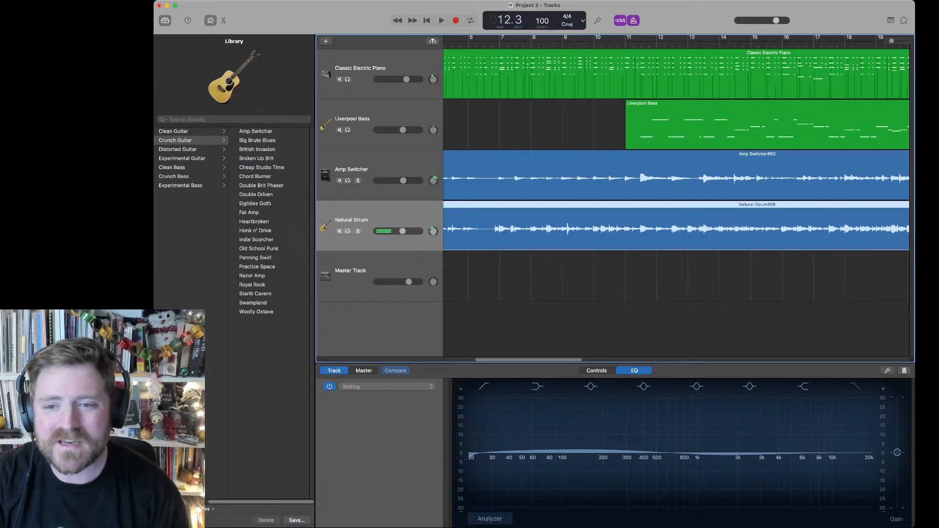
# Step: Solo the Natural Strum track and loop playback of a cycle range from just after bar 6 to bar 9
pyautogui.press('s')
pyautogui.click(488, 44)
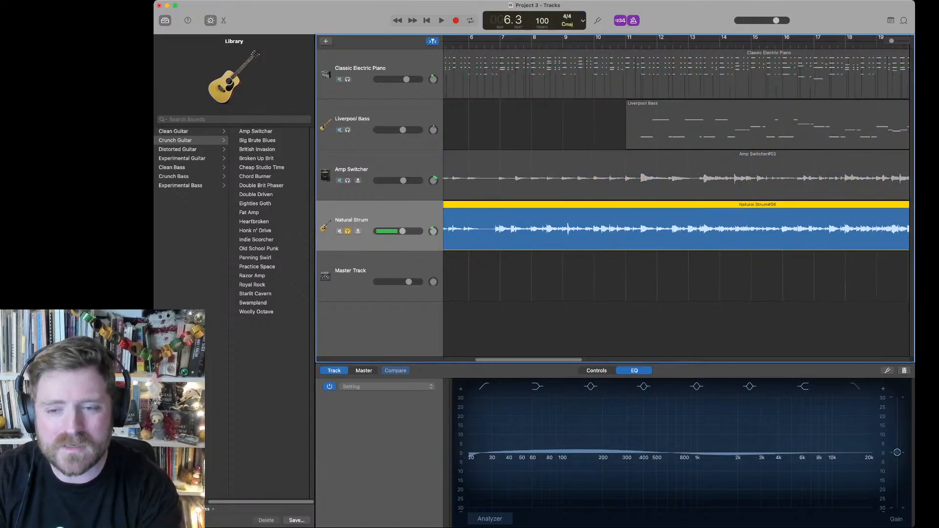
pyautogui.press('space')
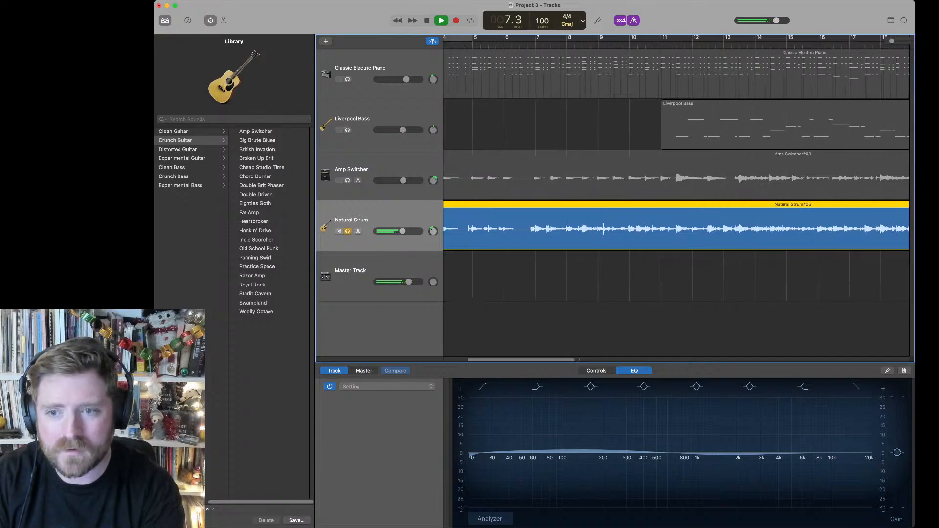
pyautogui.press('space')
pyautogui.press('c')
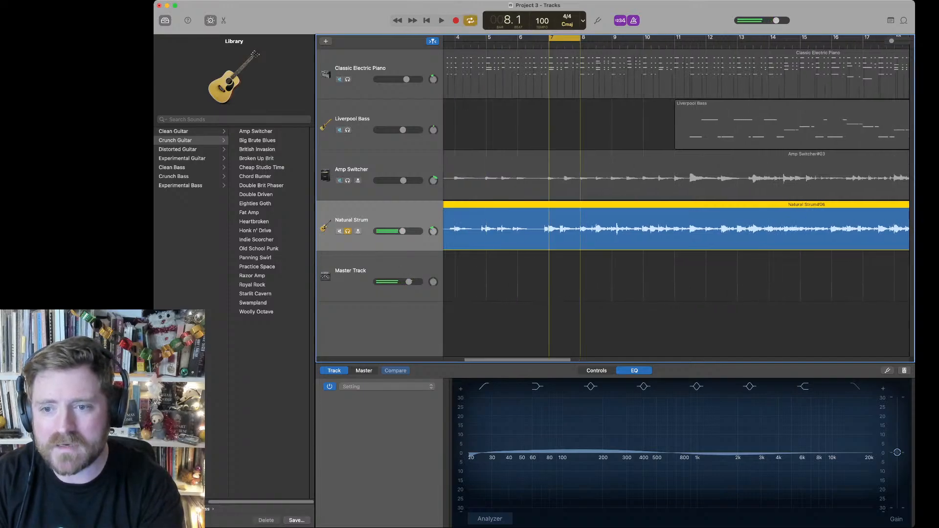
pyautogui.moveTo(580, 38); pyautogui.dragTo(612, 38)
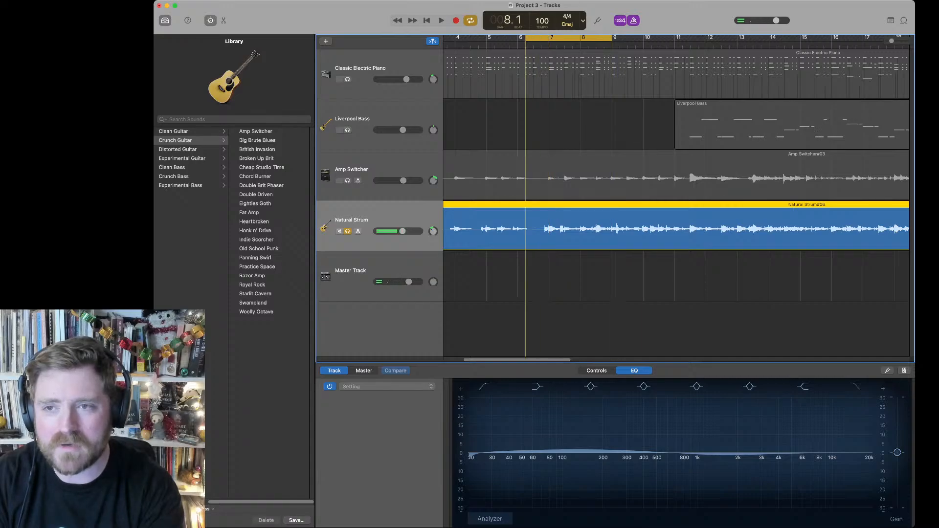
pyautogui.press('space')
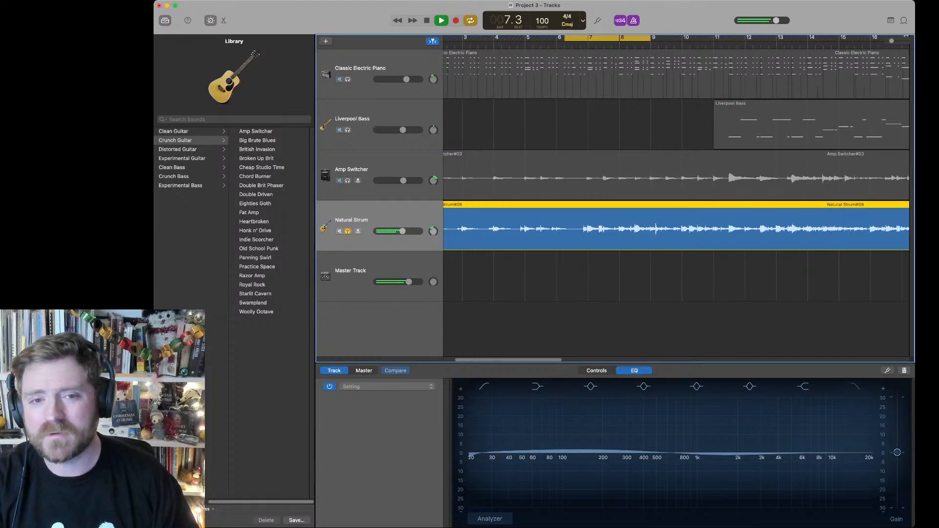
# Step: Try the Amp Switcher crunch sound on the Natural Strum track, turn off cycling, and stop playback
pyautogui.click(256, 131)
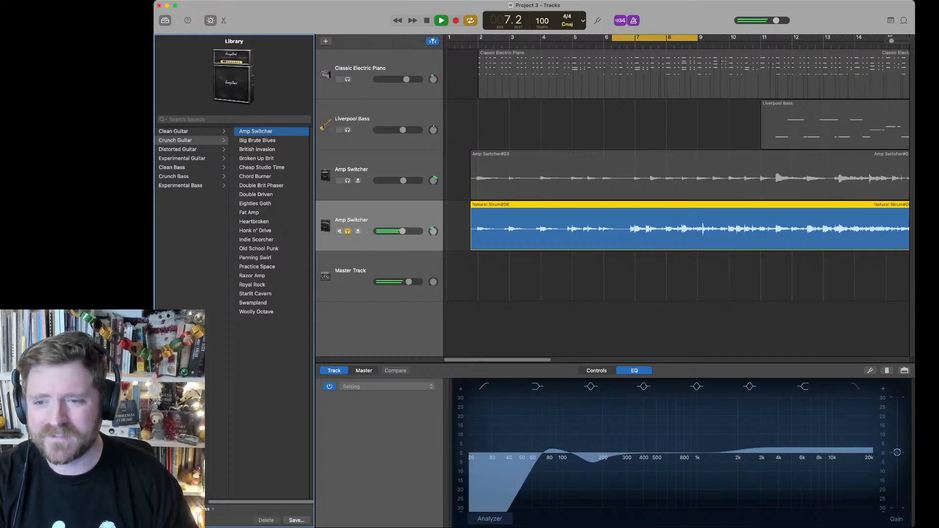
pyautogui.press('c')
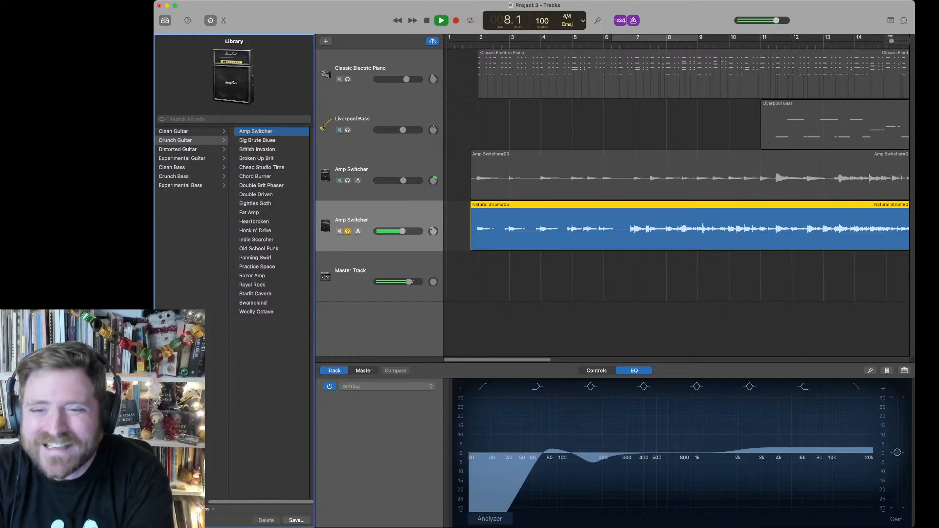
pyautogui.press('space')
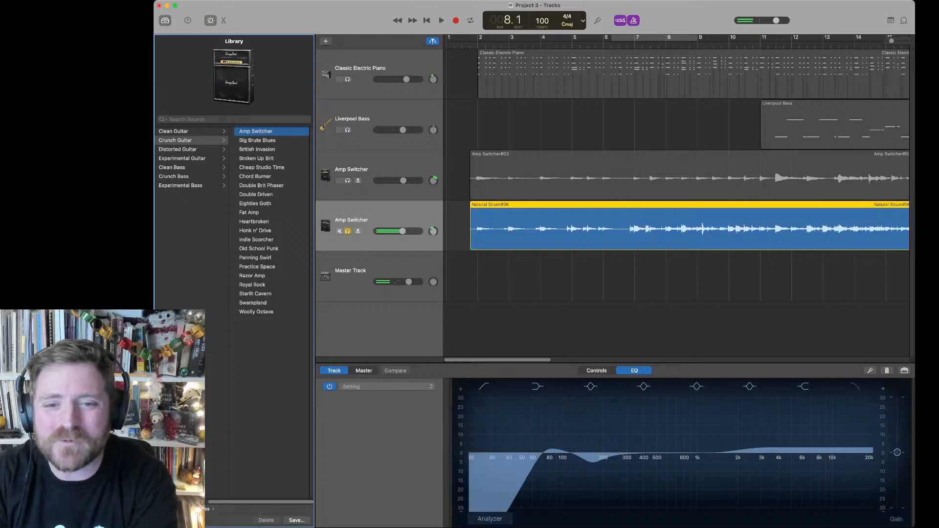
# Step: Unsolo the strummed guitar track, turn cycling back on, and lower the master volume
pyautogui.press('super+a')
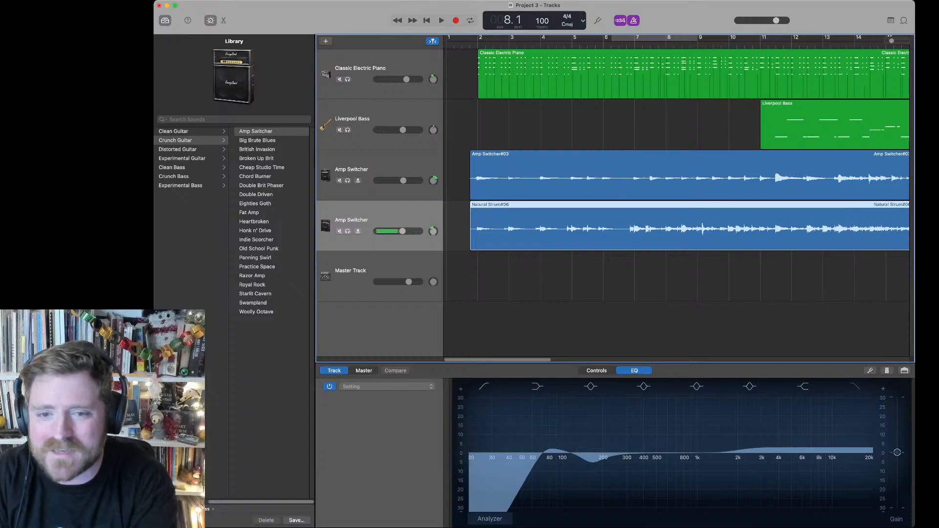
pyautogui.press('c')
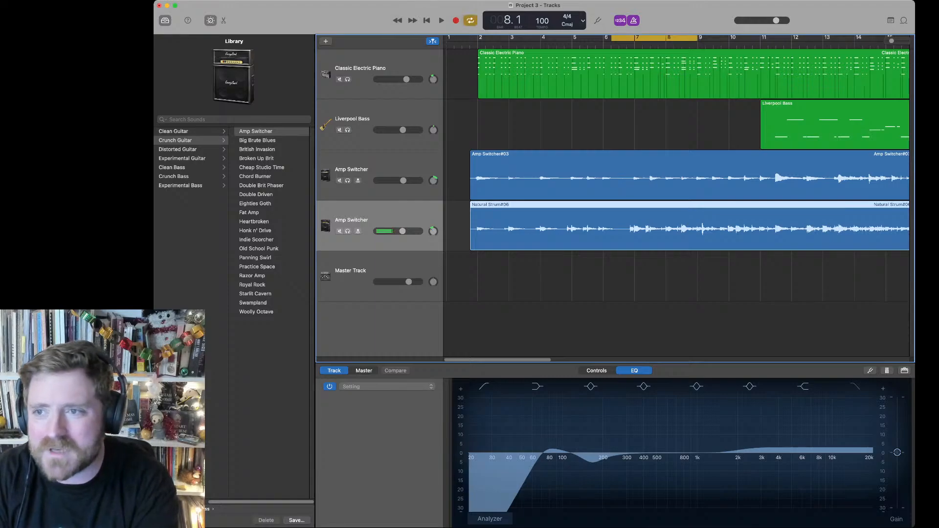
pyautogui.moveTo(776, 21); pyautogui.dragTo(762, 21)
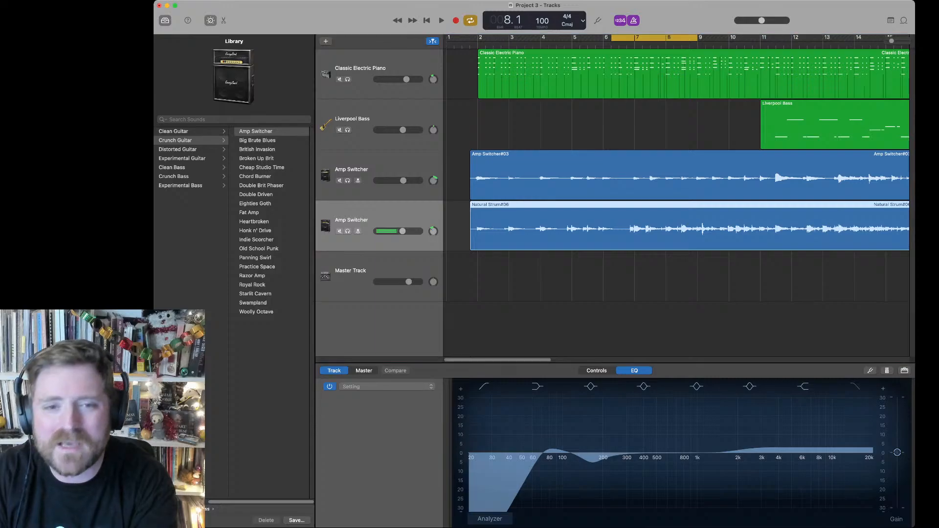
# Step: Audition the Big Brute Blues and Broken Up Brit sounds on the strummed guitar track during looped playback
pyautogui.click(257, 140)
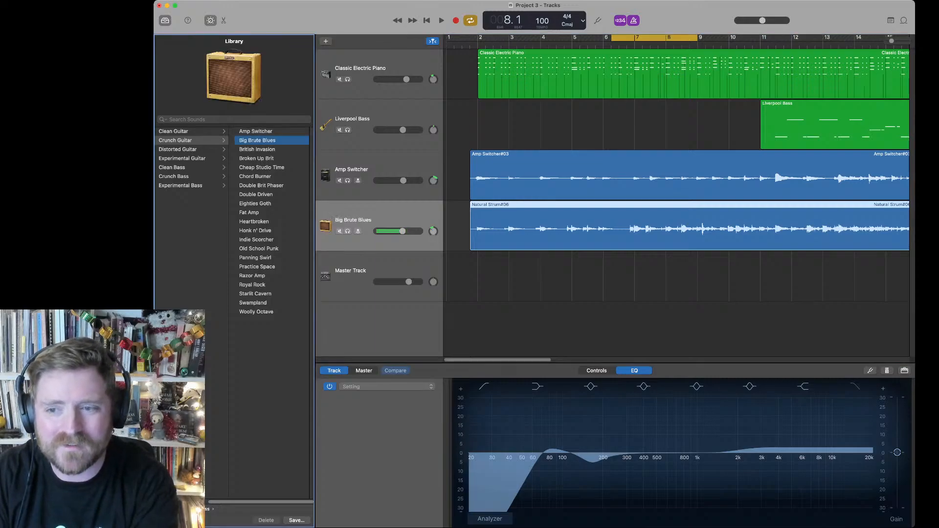
pyautogui.press('space')
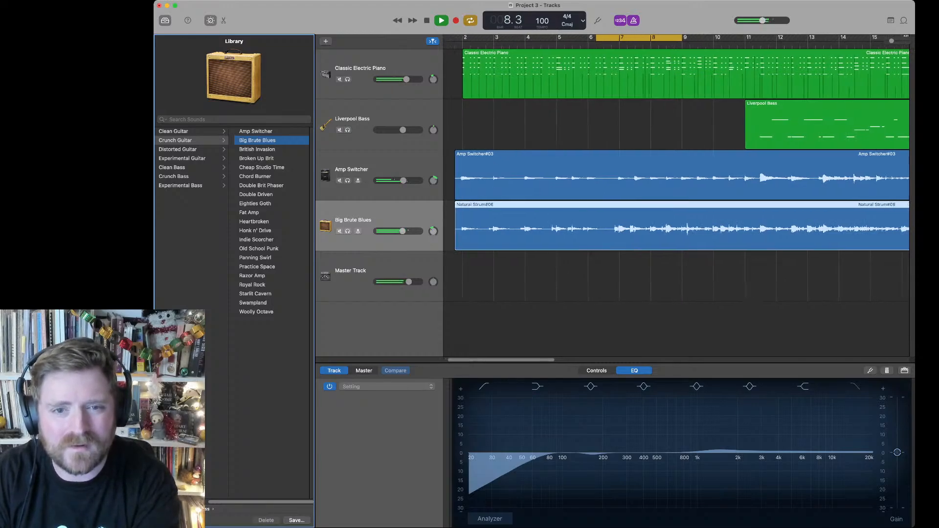
pyautogui.click(257, 159)
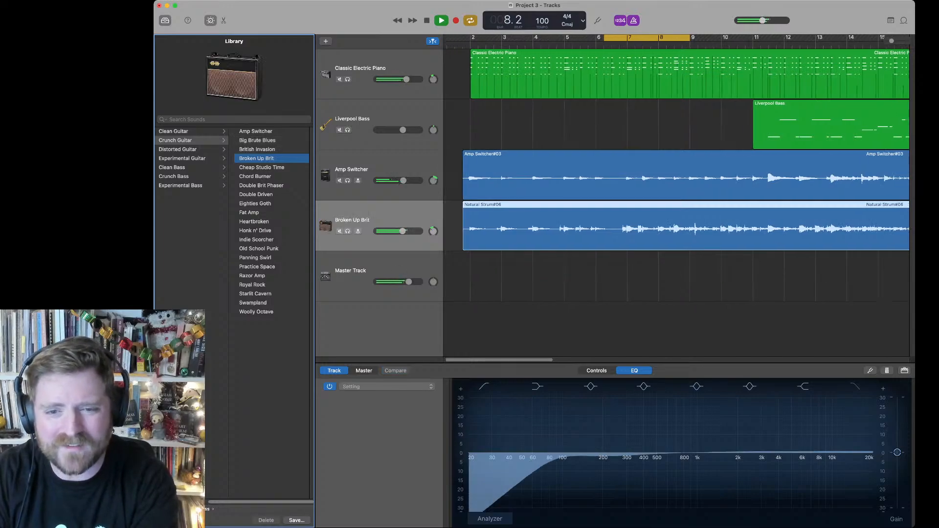
# Step: Solo the strummed guitar track, switch its sound to Cheap Studio Time, and lower its volume
pyautogui.press('s')
pyautogui.moveTo(402, 231); pyautogui.dragTo(400, 231)
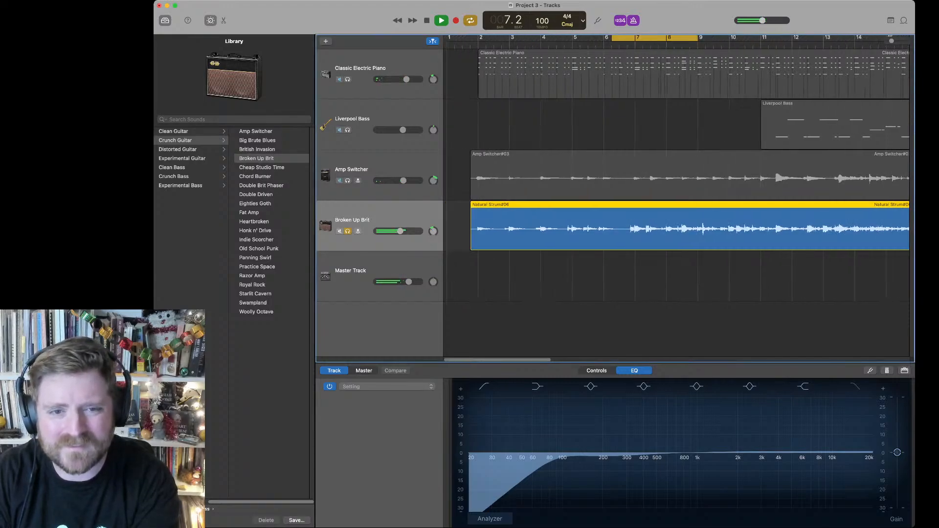
pyautogui.click(261, 167)
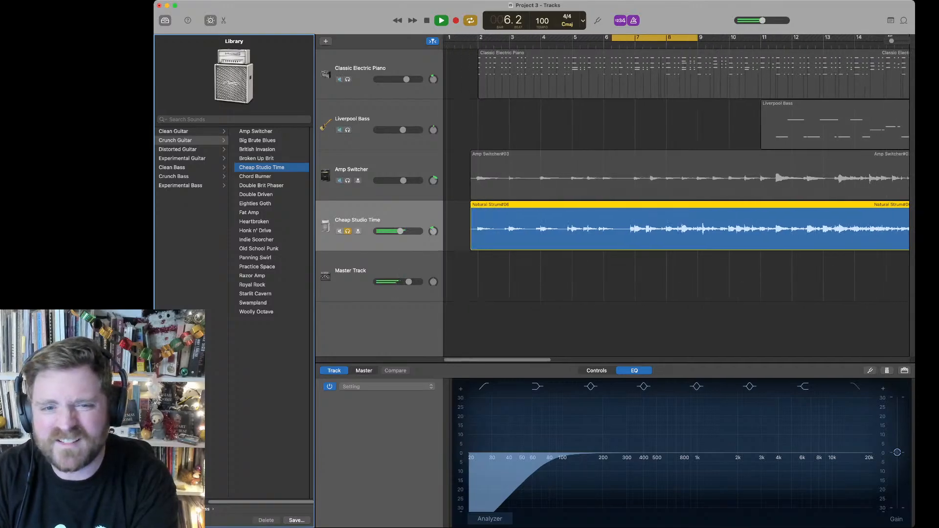
pyautogui.moveTo(400, 231); pyautogui.dragTo(397, 232)
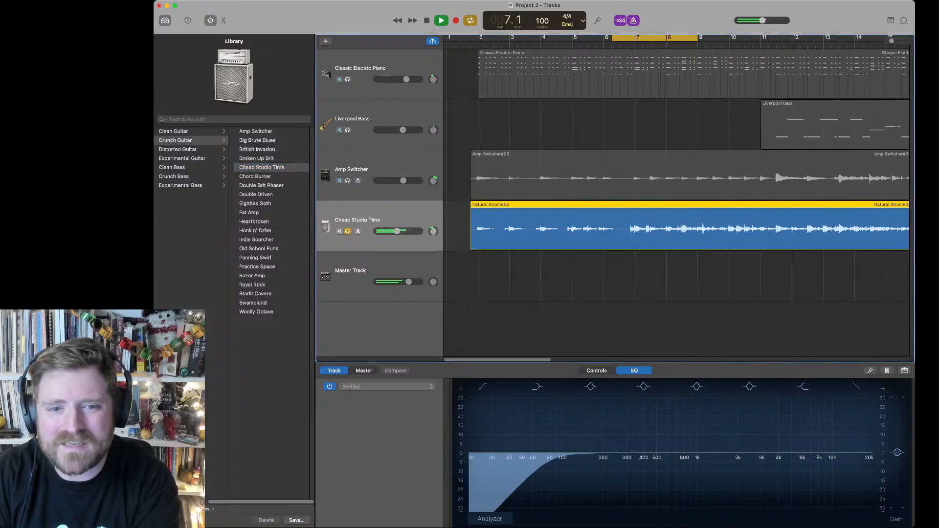
# Step: Audition the Eighties Goth and Fat Amp sounds on the soloed strummed guitar track, lowering its volume for each
pyautogui.click(255, 203)
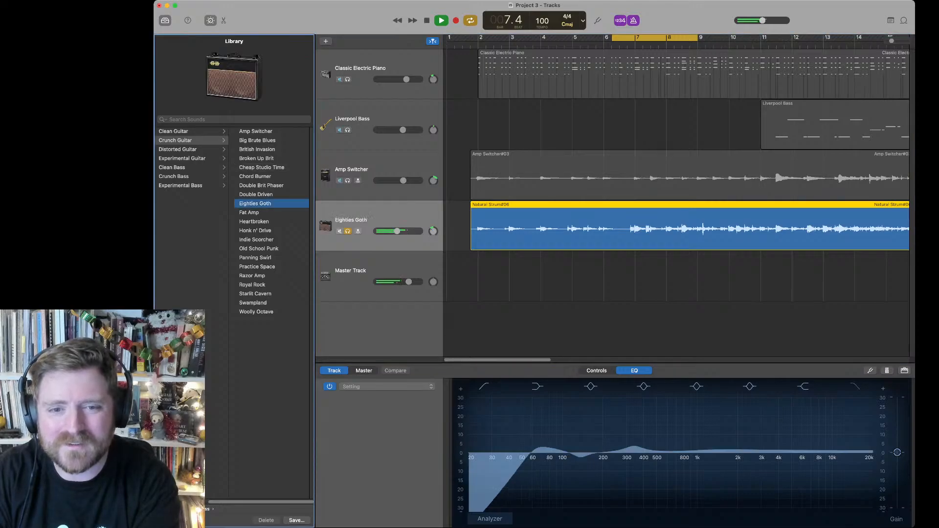
pyautogui.hscroll(1, 676, 201)
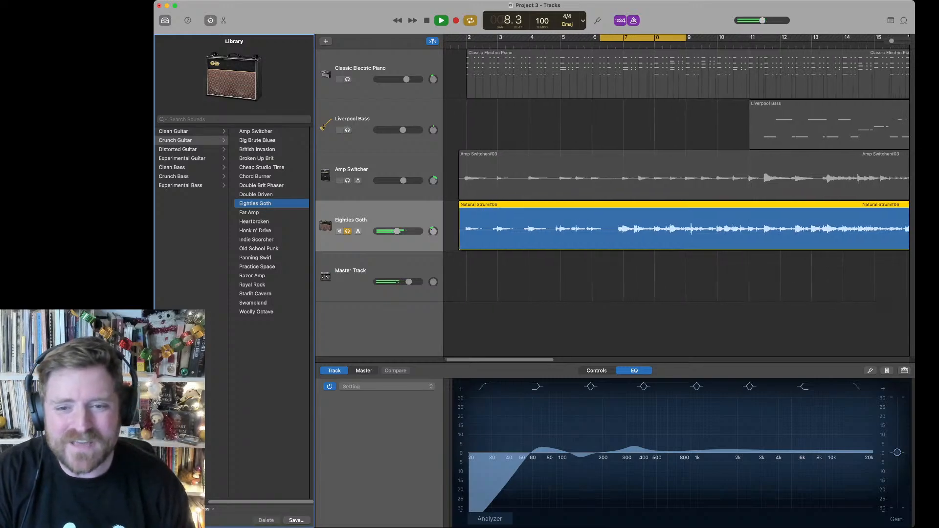
pyautogui.moveTo(396, 231); pyautogui.dragTo(391, 231)
pyautogui.click(250, 212)
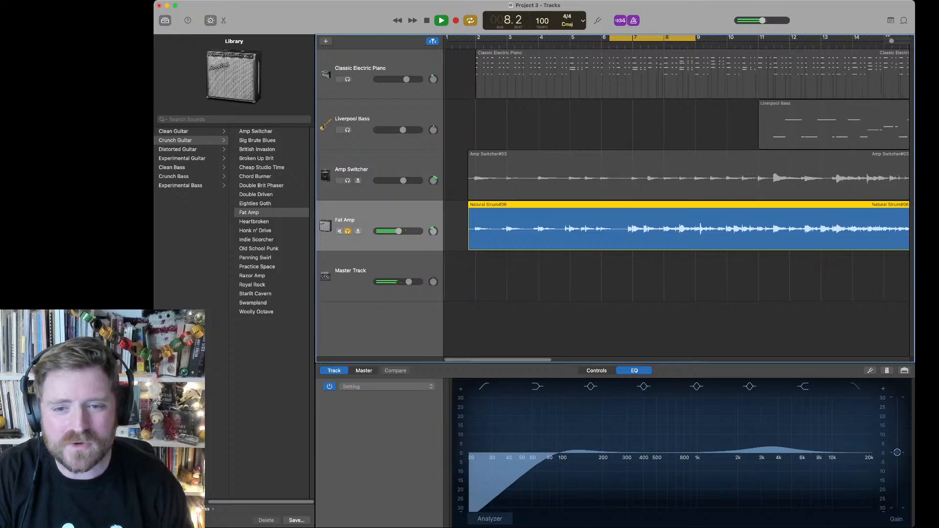
pyautogui.moveTo(398, 232); pyautogui.dragTo(390, 231)
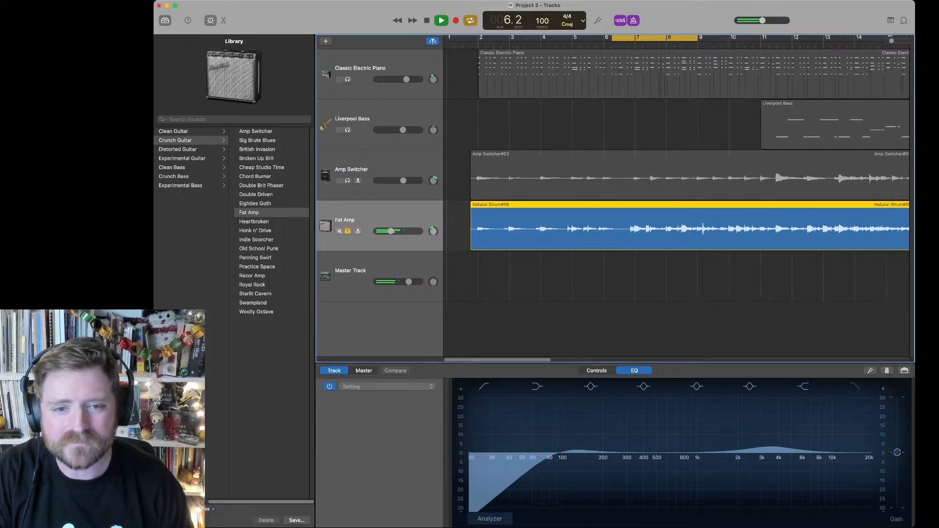
# Step: Audition Indie Scorcher, Broken Up Brit, British Invasion, Big Brute Blues and Double Driven on the strummed guitar track
pyautogui.click(256, 240)
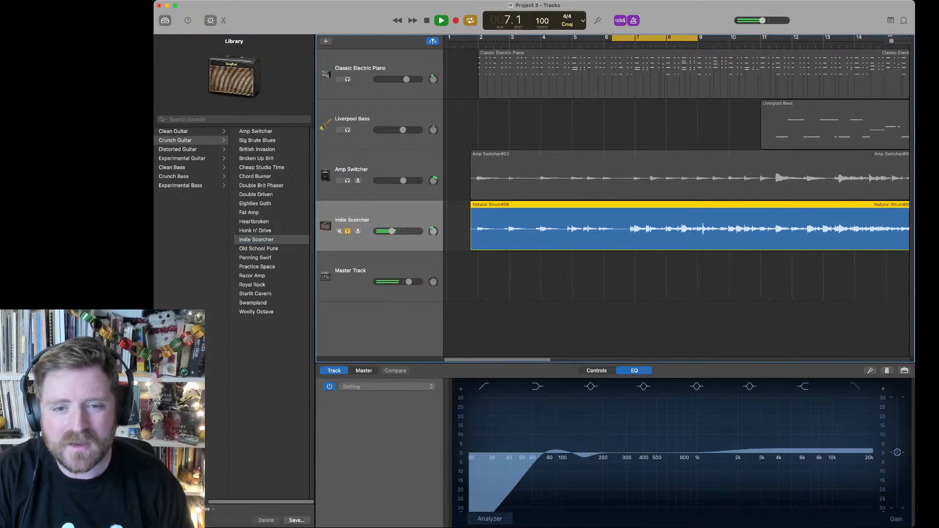
pyautogui.click(256, 158)
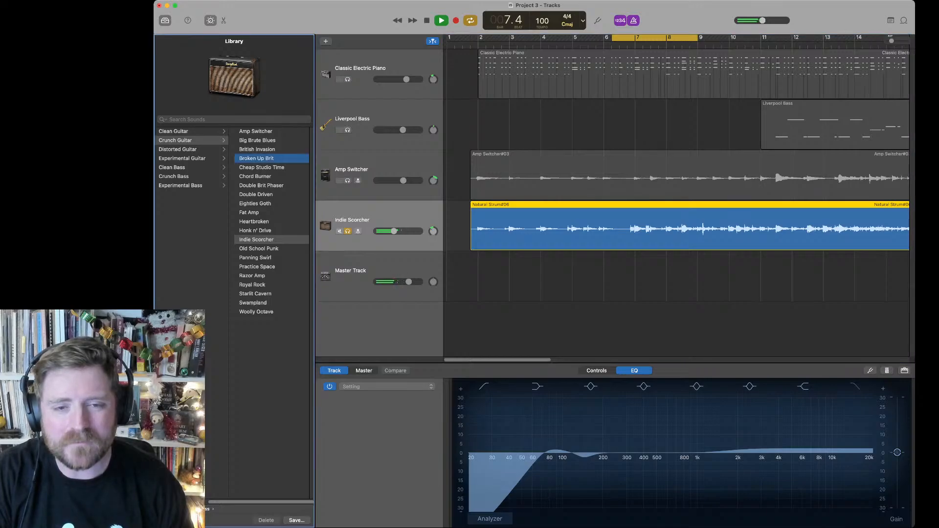
pyautogui.click(256, 149)
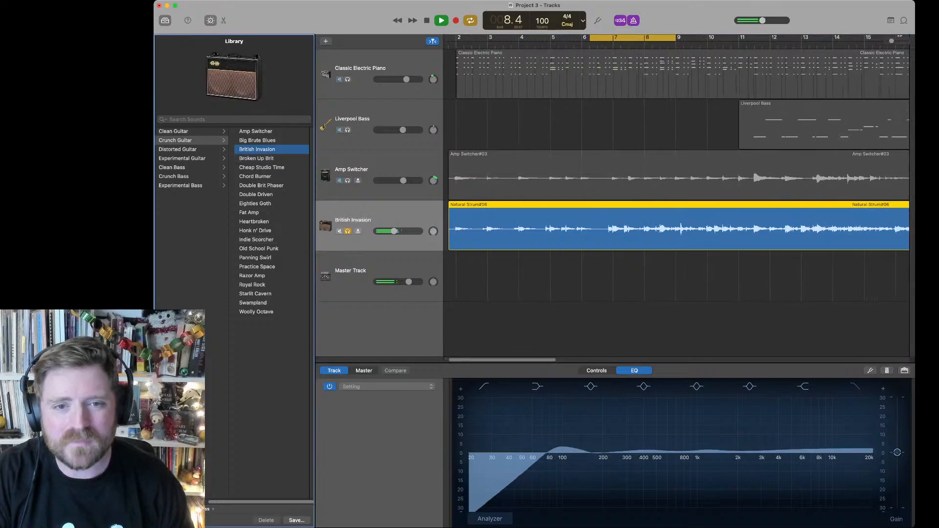
pyautogui.click(257, 140)
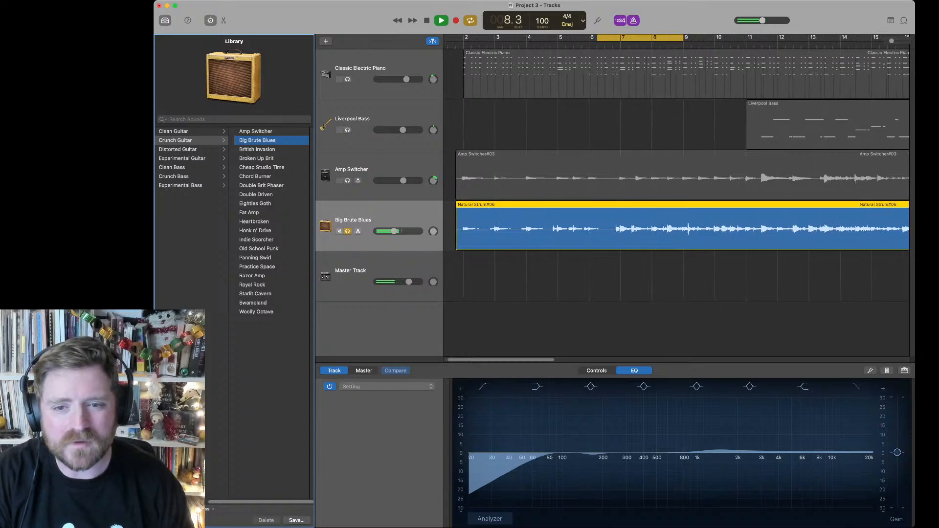
pyautogui.click(256, 195)
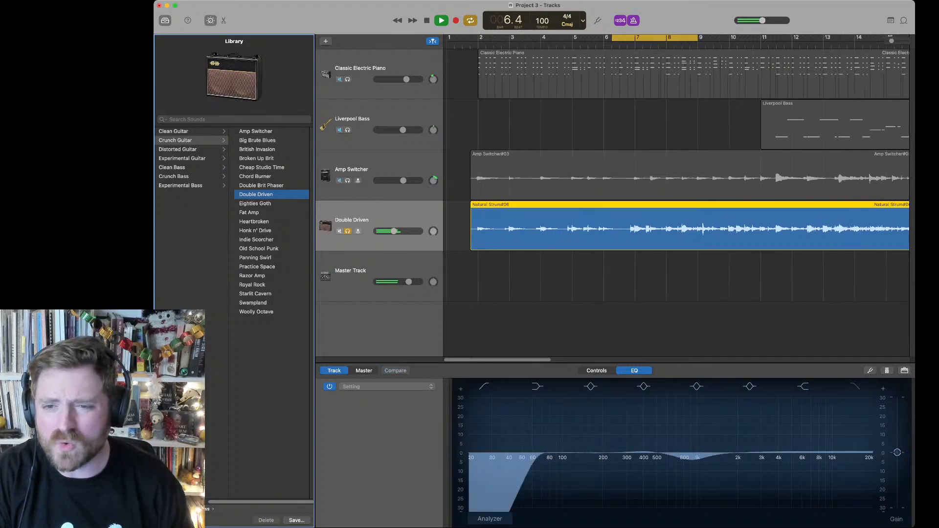
# Step: Unsolo the strummed guitar track, lower its volume slightly, and switch its sound to the crunch Amp Switcher
pyautogui.click(348, 231)
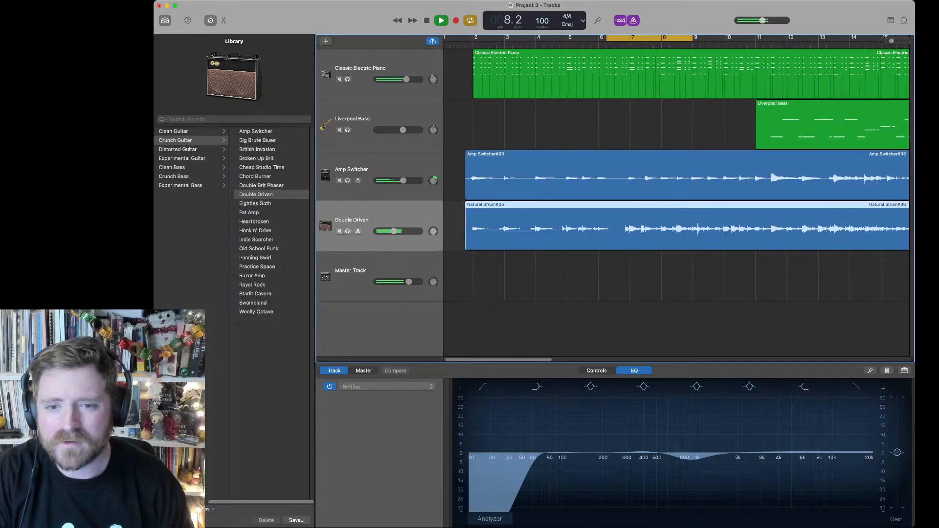
pyautogui.moveTo(394, 232); pyautogui.dragTo(391, 231)
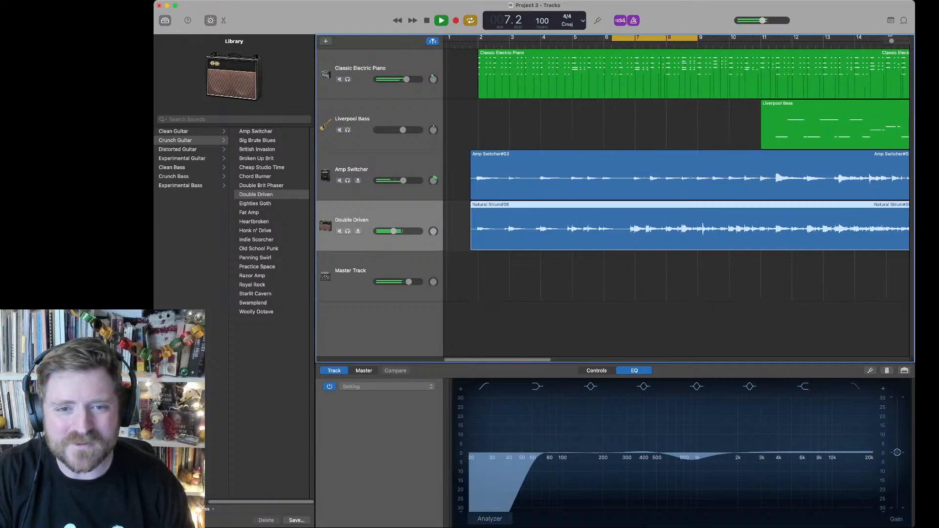
pyautogui.click(256, 131)
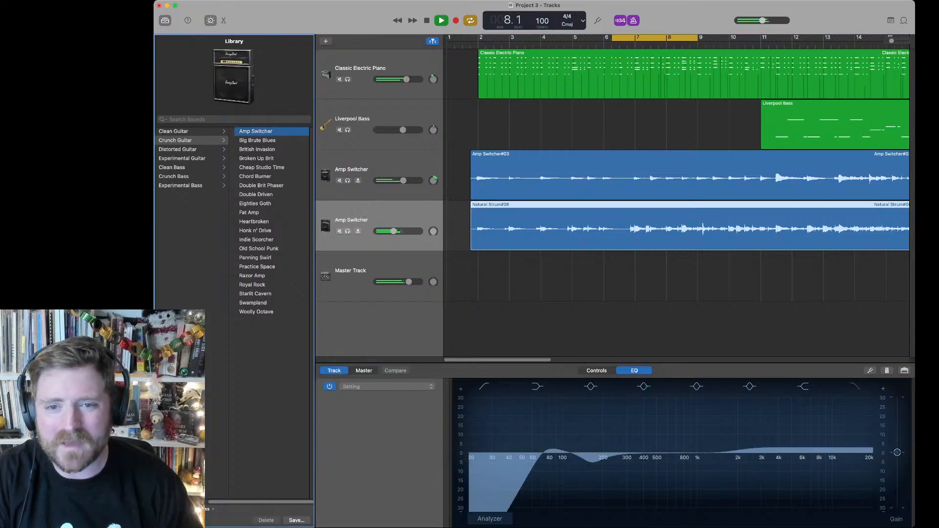
pyautogui.click(393, 232)
# Step: Switch the guitar track above the strummed one to Big Brute Blues, then turn off cycling and stop playback
pyautogui.click(374, 169)
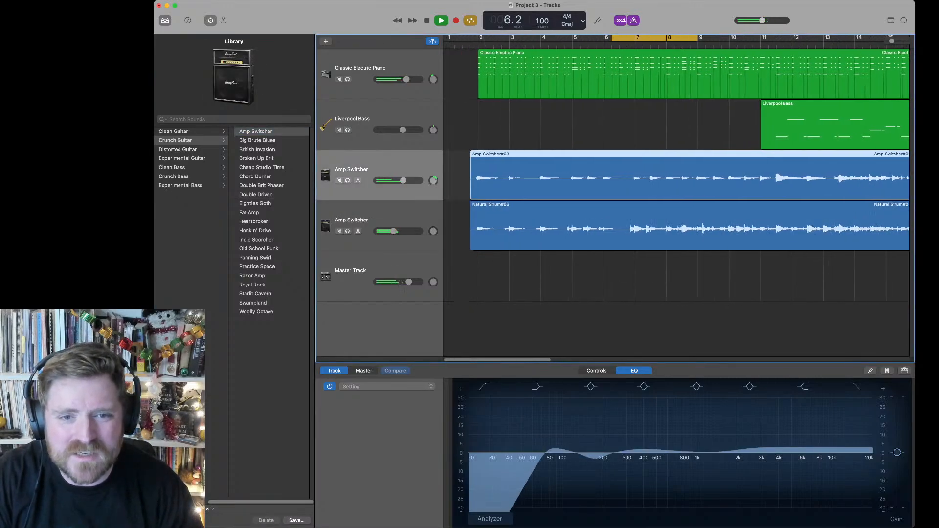
pyautogui.click(257, 141)
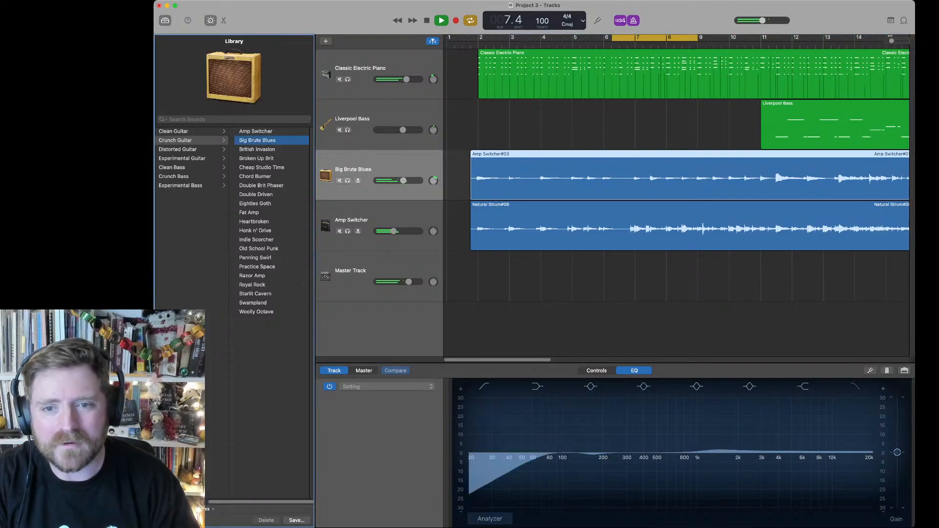
pyautogui.click(403, 180)
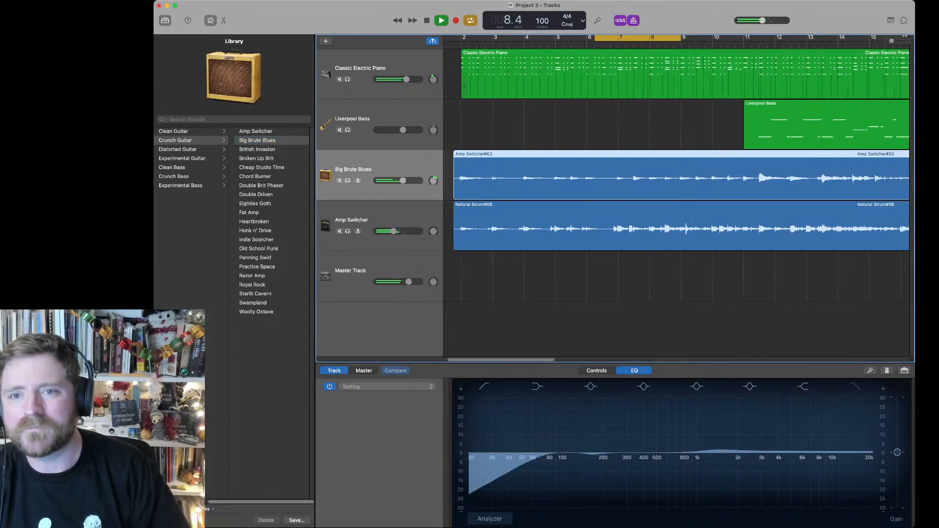
pyautogui.press('c')
pyautogui.press('space')
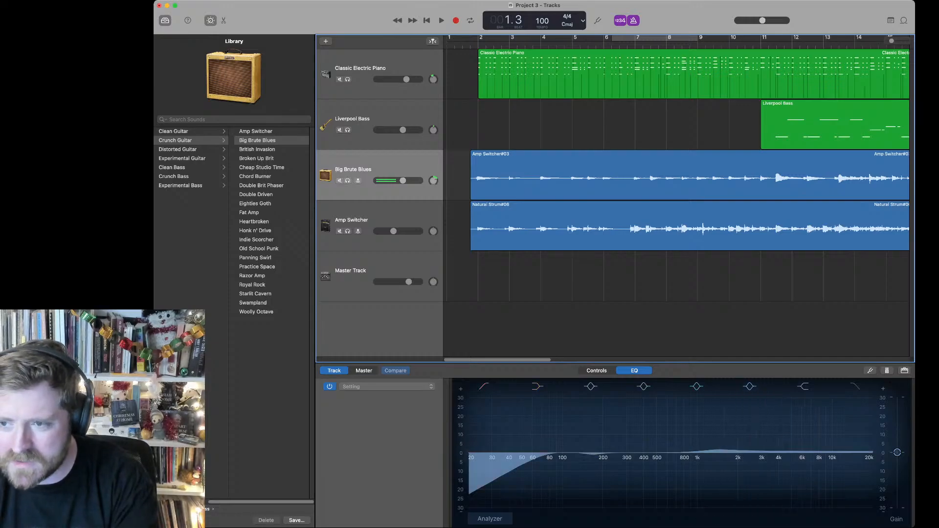
# Step: Duplicate the strummed guitar track as an empty track with the same Amp Switcher sound
pyautogui.hscroll(5, 677, 147)
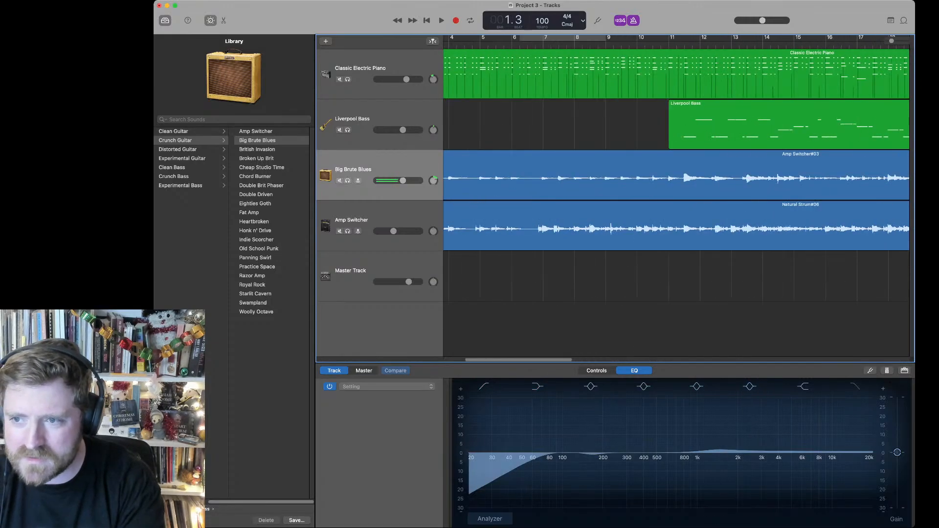
pyautogui.hscroll(-5, 676, 196)
pyautogui.hscroll(15, 677, 196)
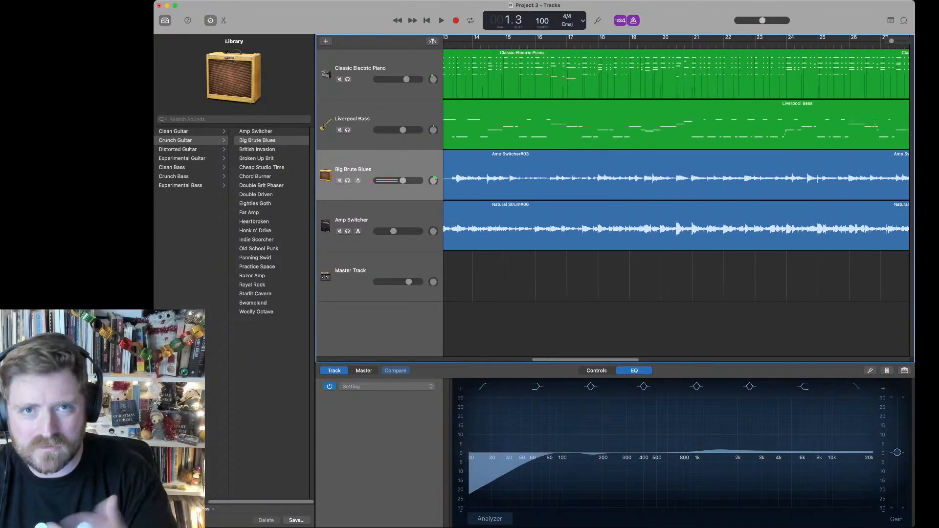
pyautogui.click(379, 220)
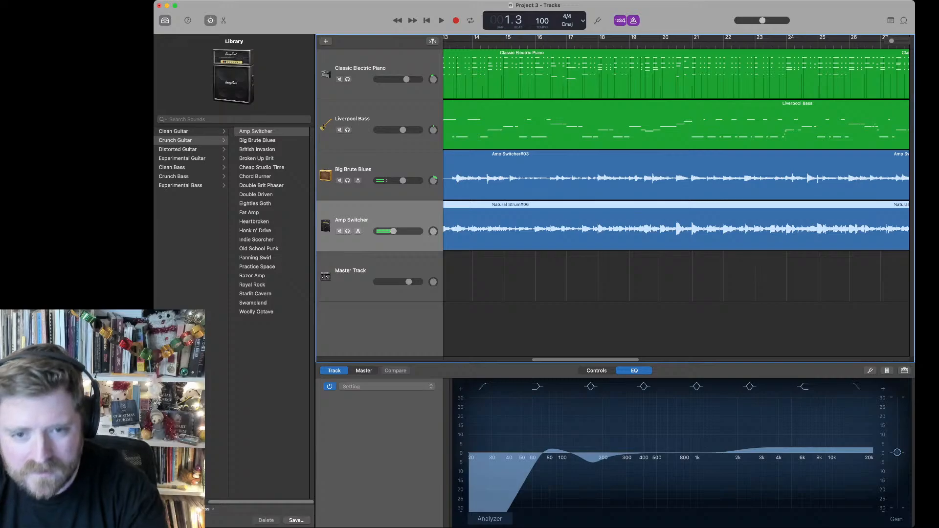
pyautogui.press('super+d')
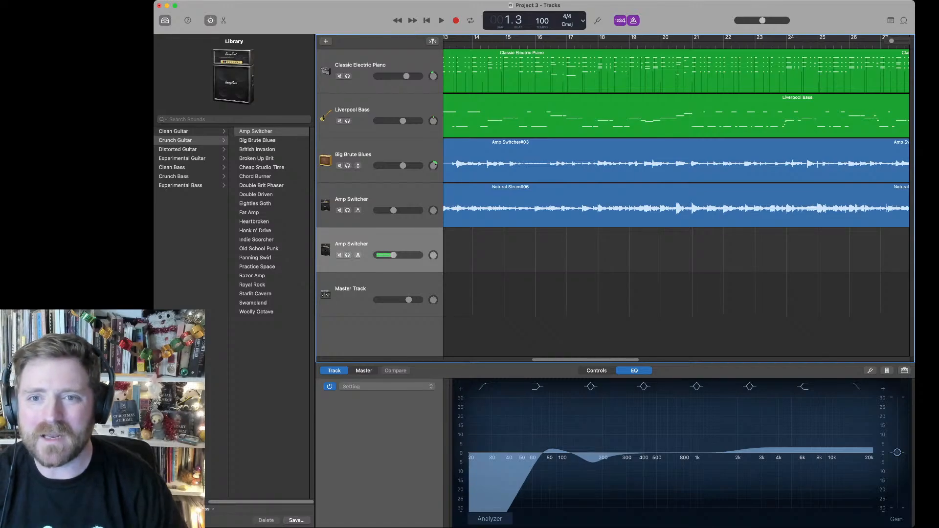
# Step: Play the arrangement from the beginning with the metronome turned off, and stop playback in bar 12
pyautogui.press('Return')
pyautogui.press('space')
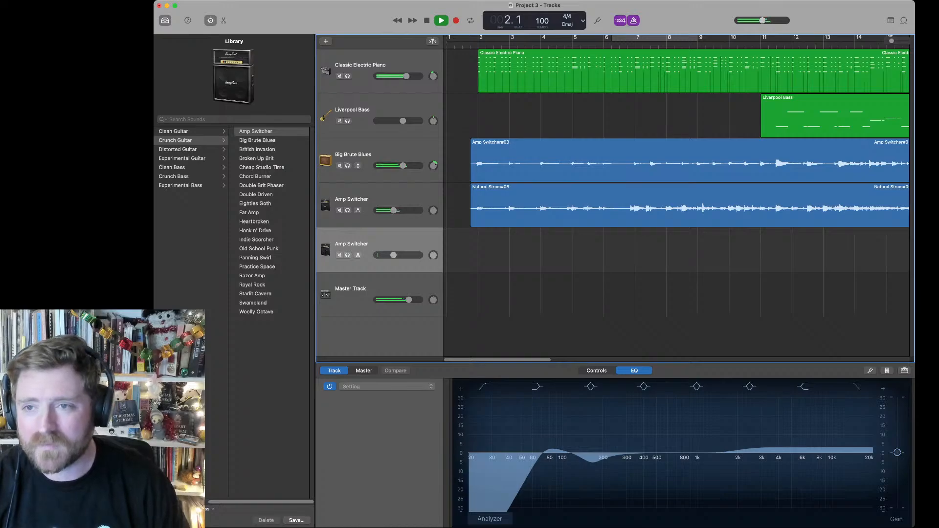
pyautogui.press('k')
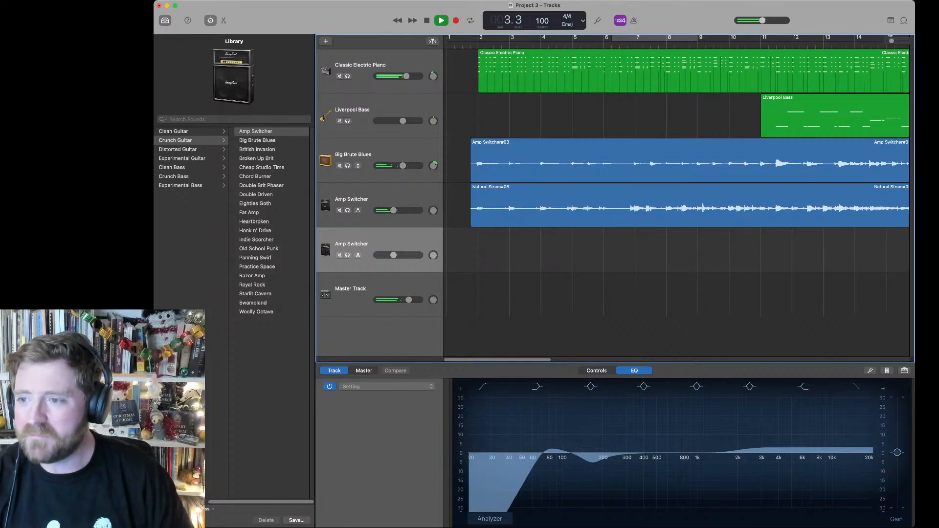
pyautogui.press('super+Tab')
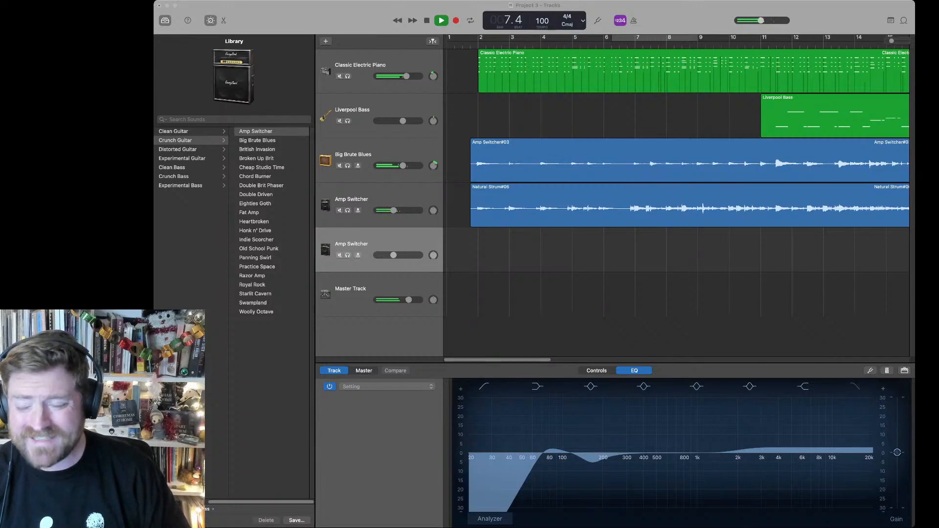
pyautogui.press('super+Tab')
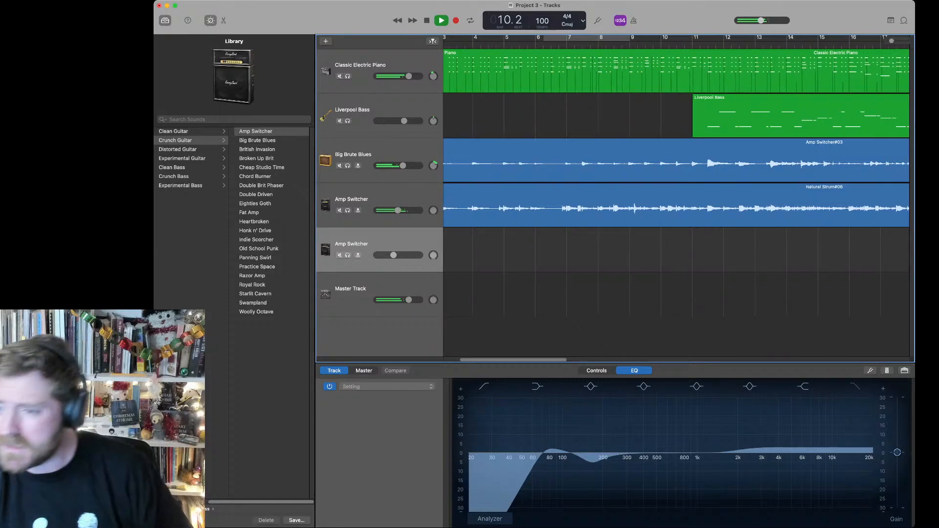
pyautogui.press('super+Tab')
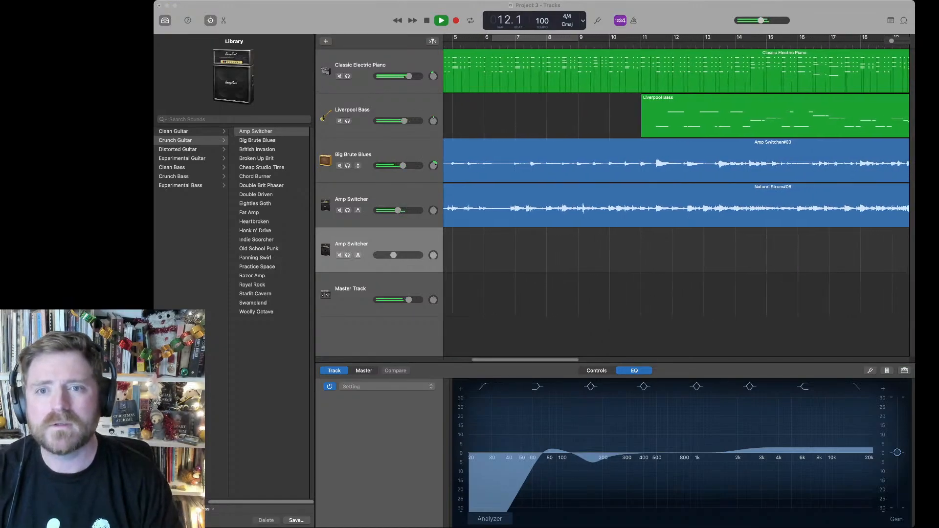
pyautogui.press('super+Tab')
pyautogui.press('space')
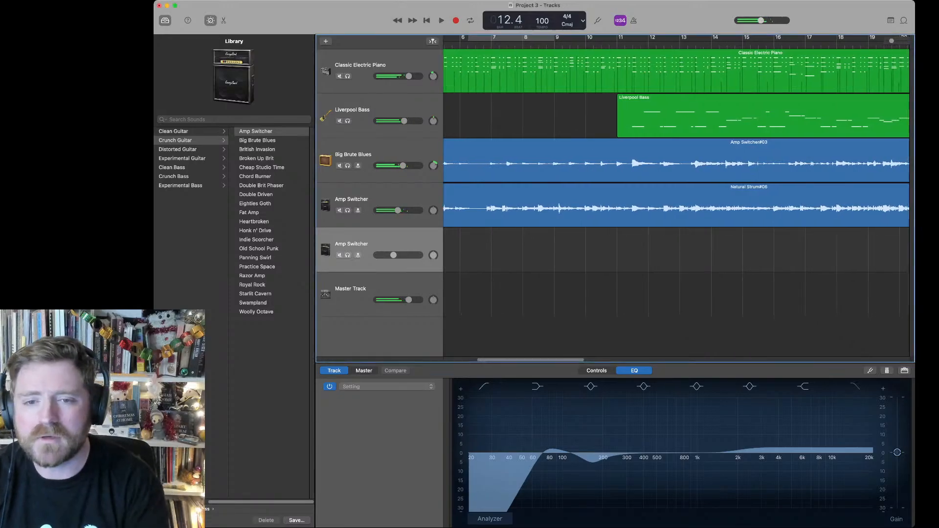
# Step: Swap the two recorded guitar sounds, giving the strummed track Big Brute Blues and the track above it Amp Switcher
pyautogui.click(381, 200)
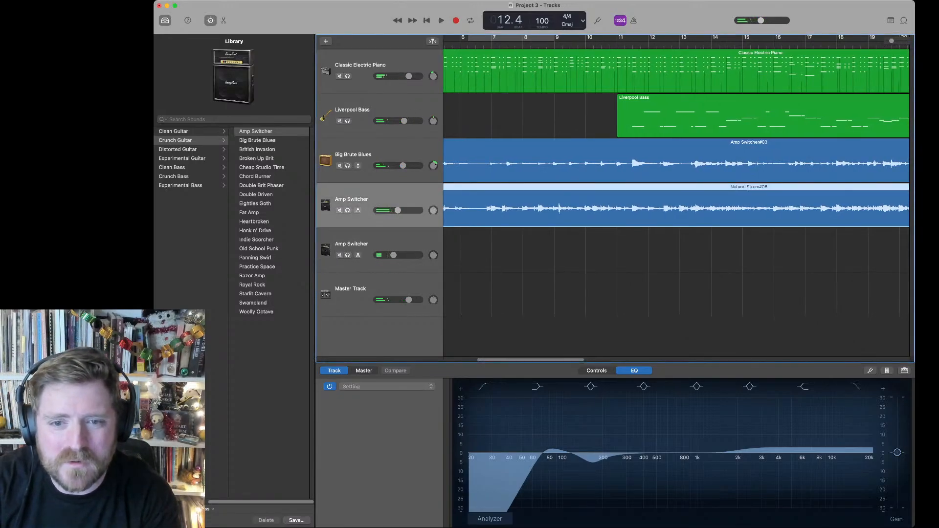
pyautogui.click(257, 140)
pyautogui.click(382, 154)
pyautogui.click(256, 131)
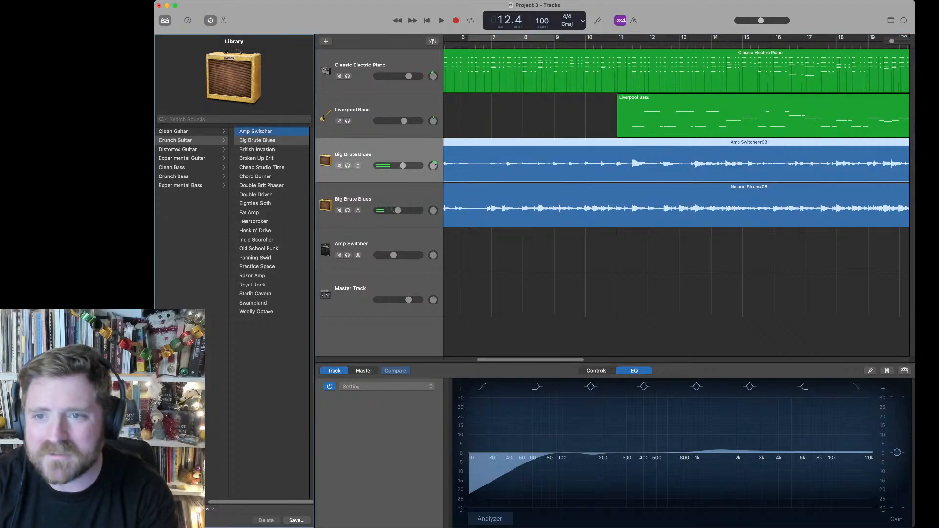
# Step: Listen to the swapped guitar sounds in the mix, stop playback, and place the playhead at bar 11
pyautogui.press('space')
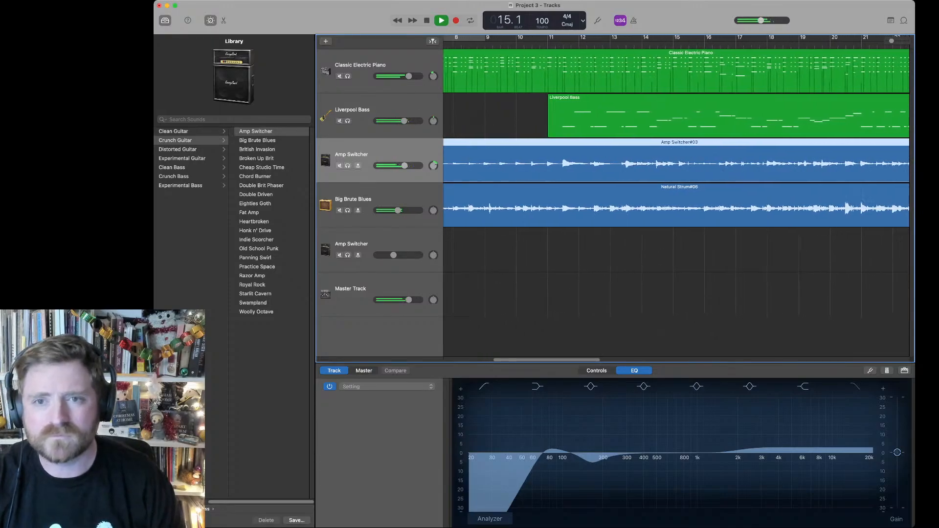
pyautogui.press('space')
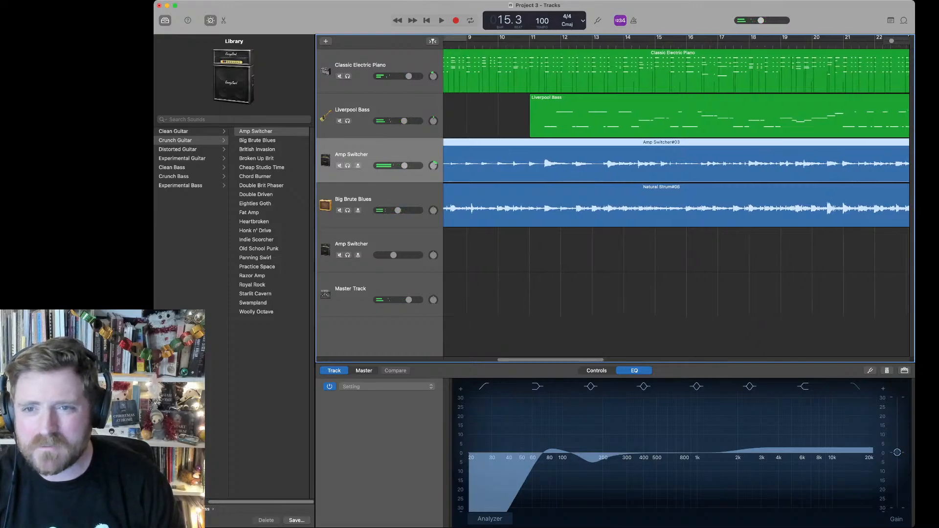
pyautogui.click(531, 44)
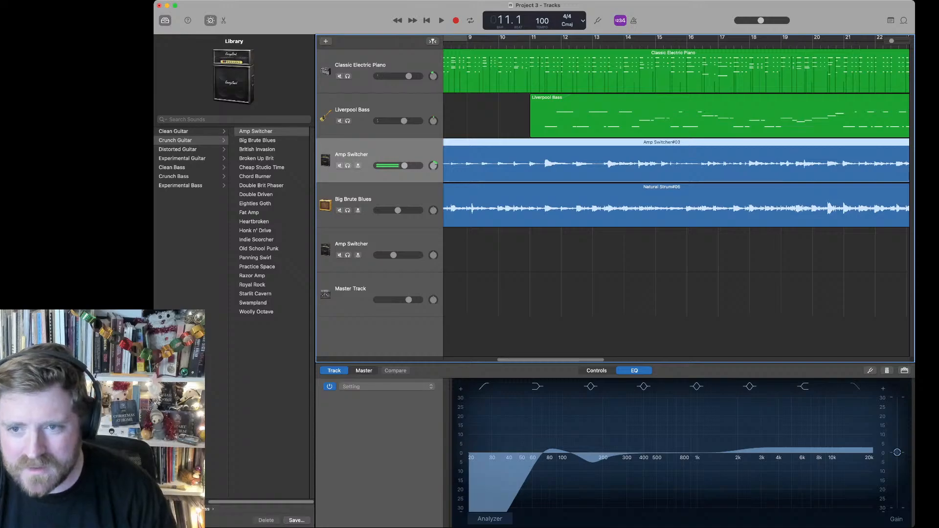
# Step: Duplicate the Liverpool Bass track as an empty instrument track directly below it
pyautogui.click(372, 244)
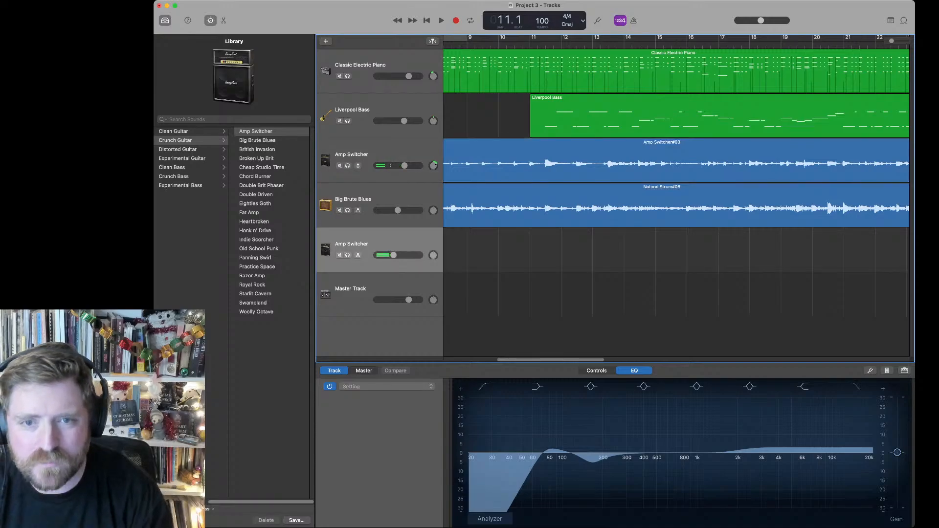
pyautogui.click(371, 110)
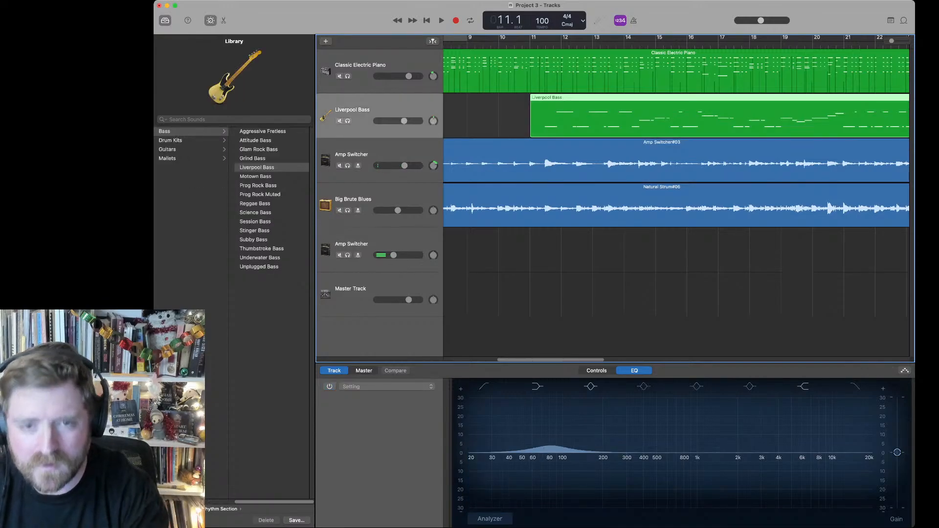
pyautogui.press('super+d')
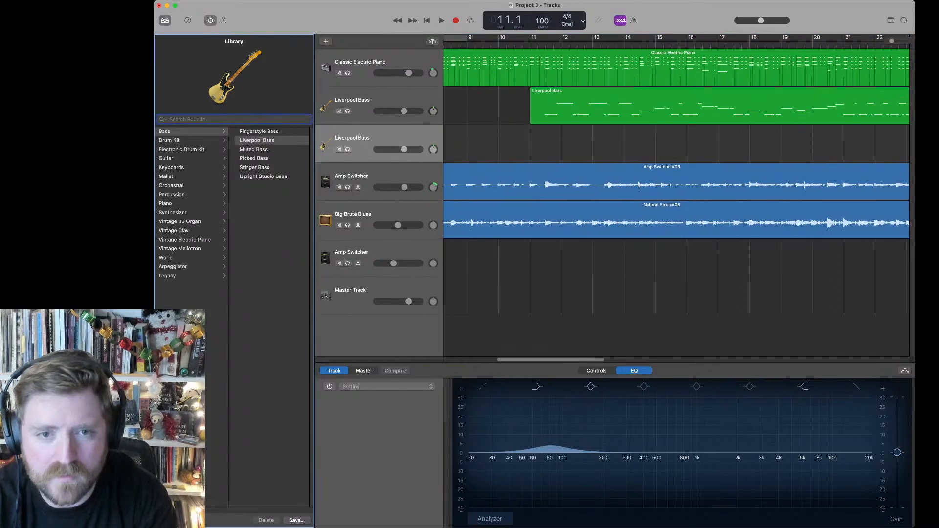
# Step: Search the sound library for "euro" with the new empty bass track selected
pyautogui.write('euripe')
pyautogui.press('BackSpace')
pyautogui.press('BackSpace')
pyautogui.press('BackSpace')
pyautogui.write('o')
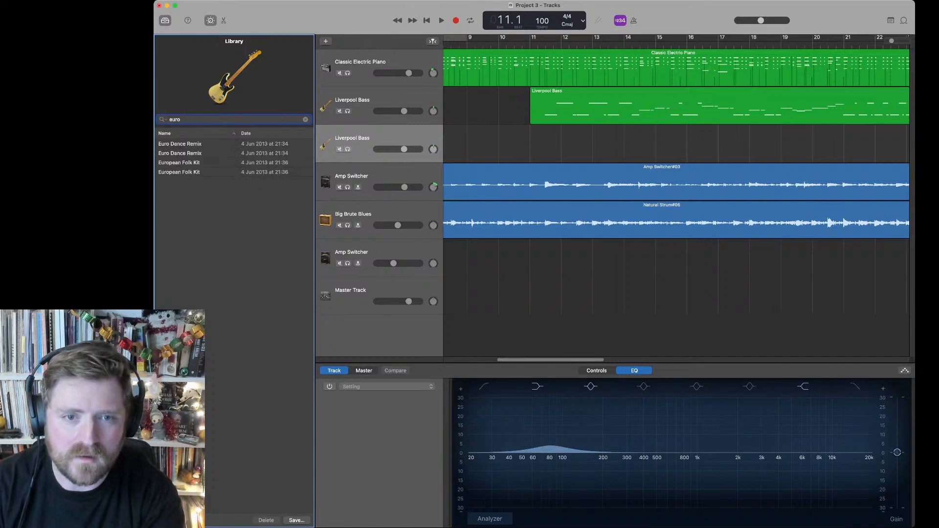
# Step: Load the European Folk Kit on the empty bass track and record its drum part from bar 11 to the end of the song
pyautogui.click(179, 163)
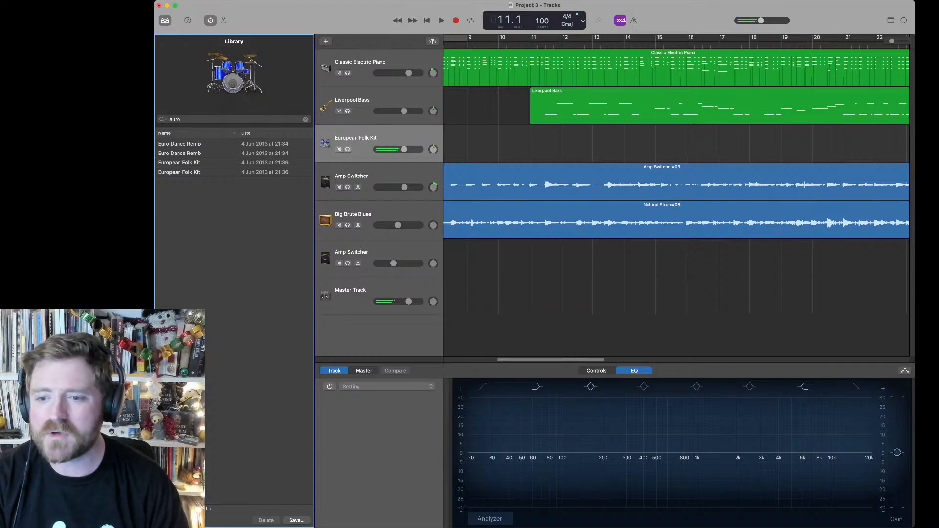
pyautogui.hscroll(-5, 676, 196)
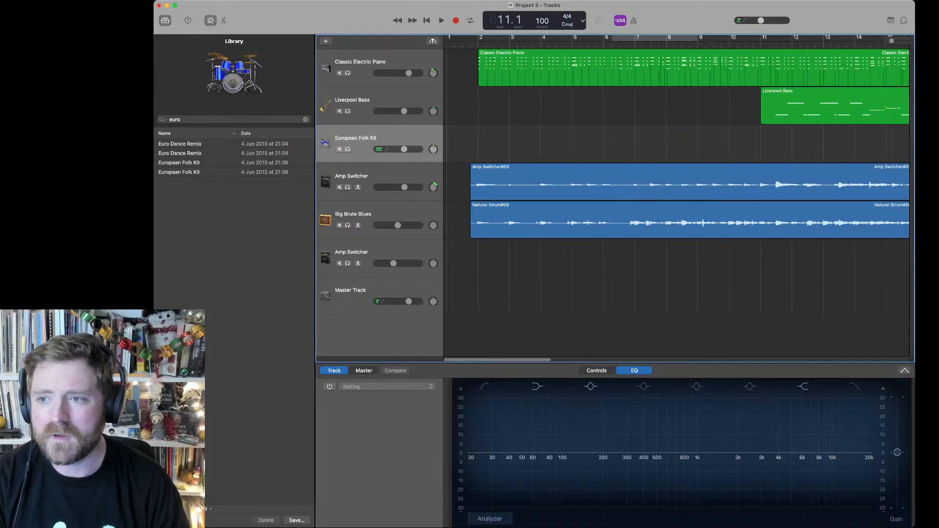
pyautogui.hscroll(5, 676, 196)
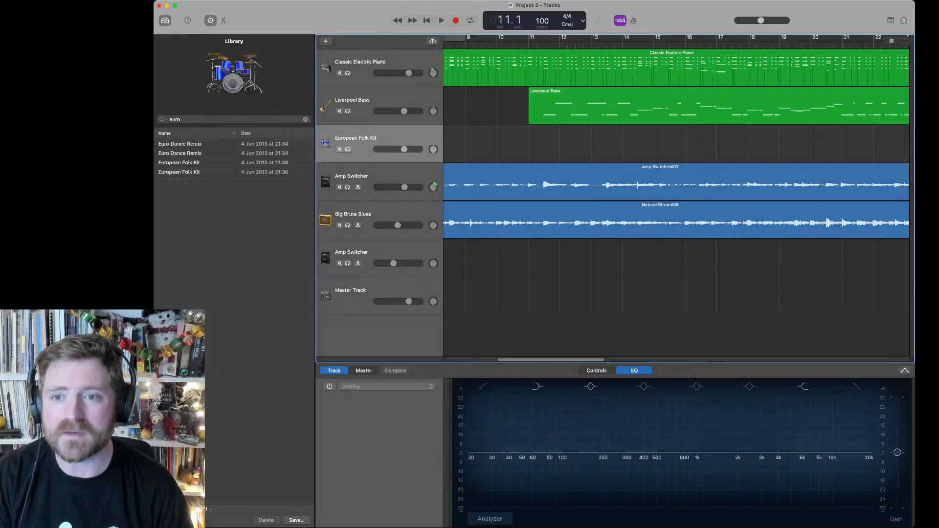
pyautogui.press('space')
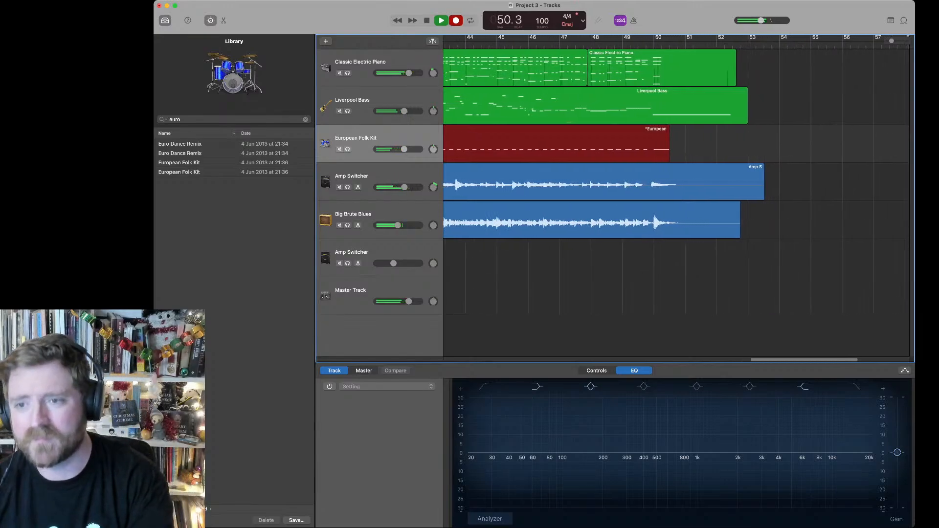
pyautogui.press('space')
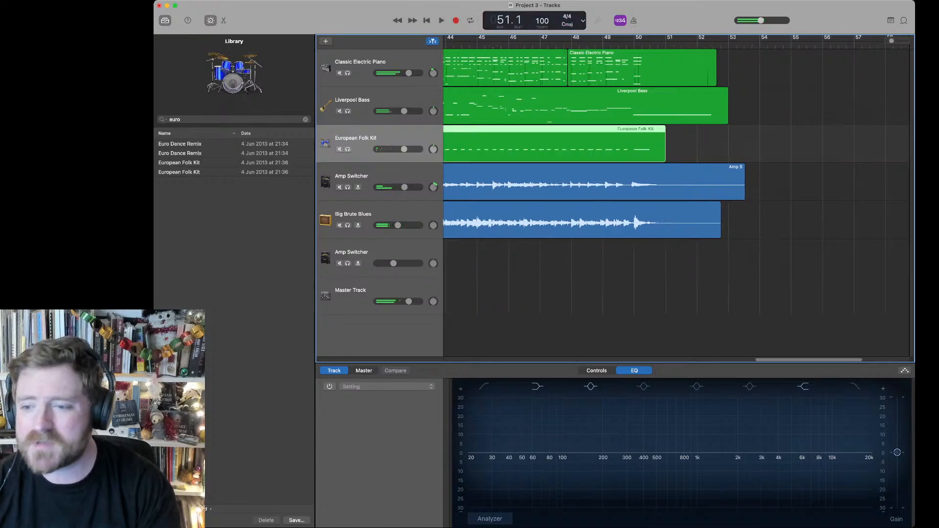
# Step: Duplicate the European Folk Kit track as an empty track directly below it, with the playhead back at bar 11
pyautogui.hscroll(-15, 674, 196)
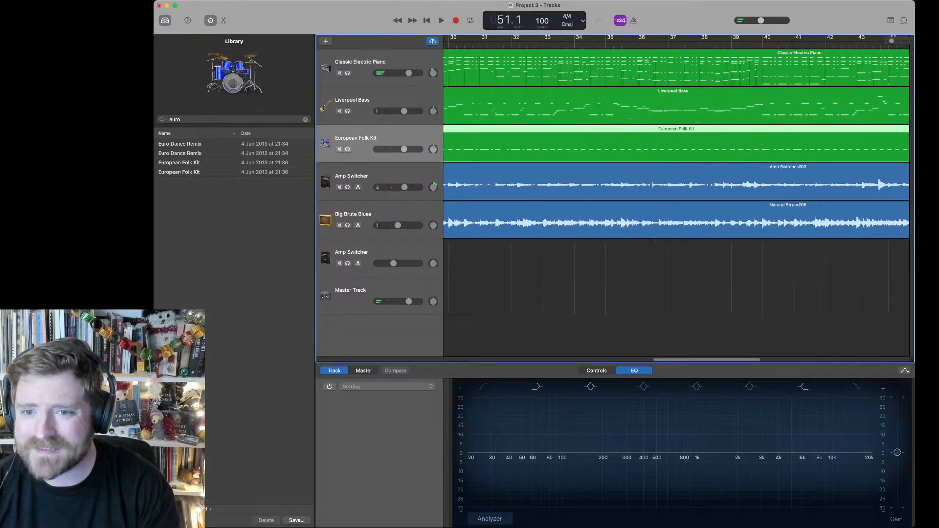
pyautogui.hscroll(-2, 675, 196)
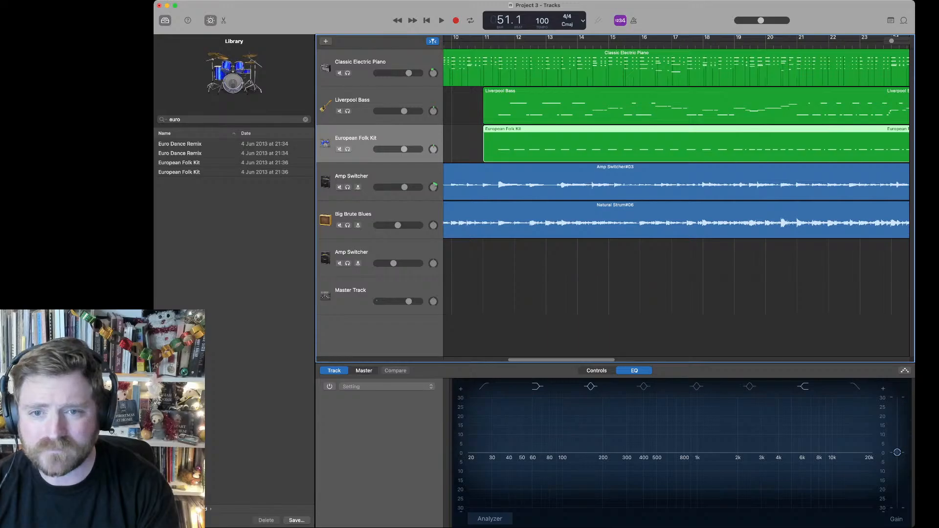
pyautogui.press('super+d')
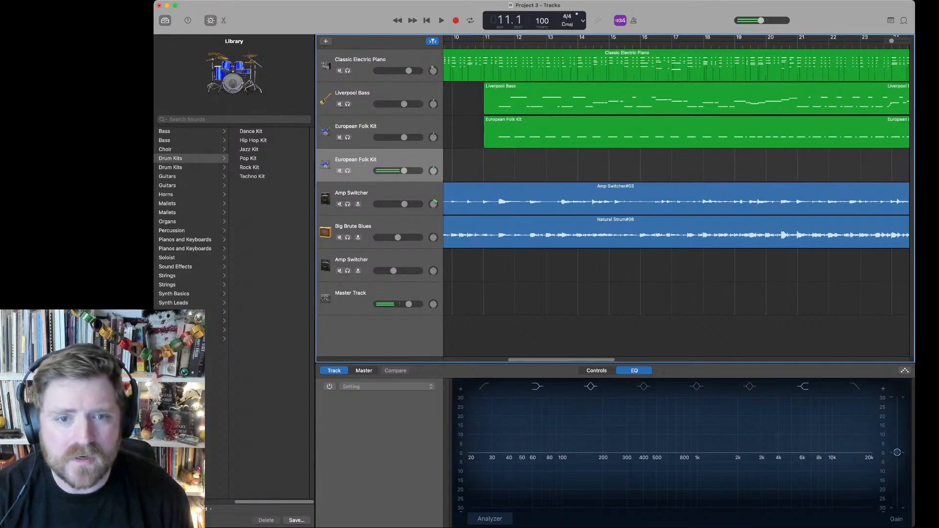
# Step: Audition the Rock Kit, Latin Kit and European Folk Kit on the new drum track, with a brief recording attempt from bar 11
pyautogui.click(249, 168)
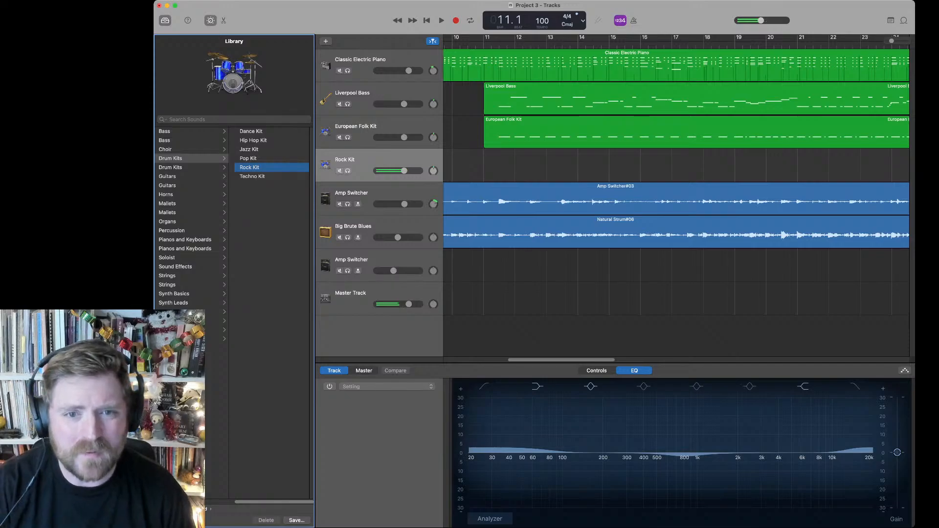
pyautogui.click(171, 167)
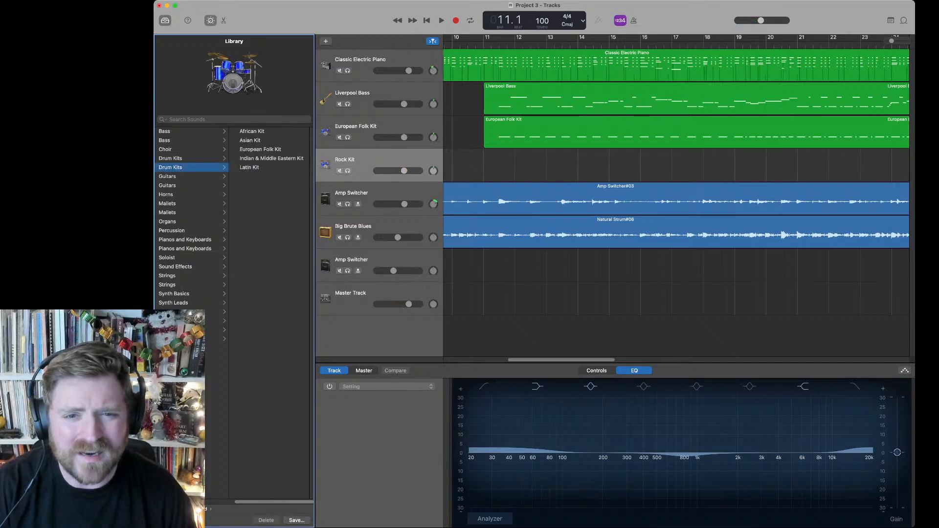
pyautogui.click(249, 167)
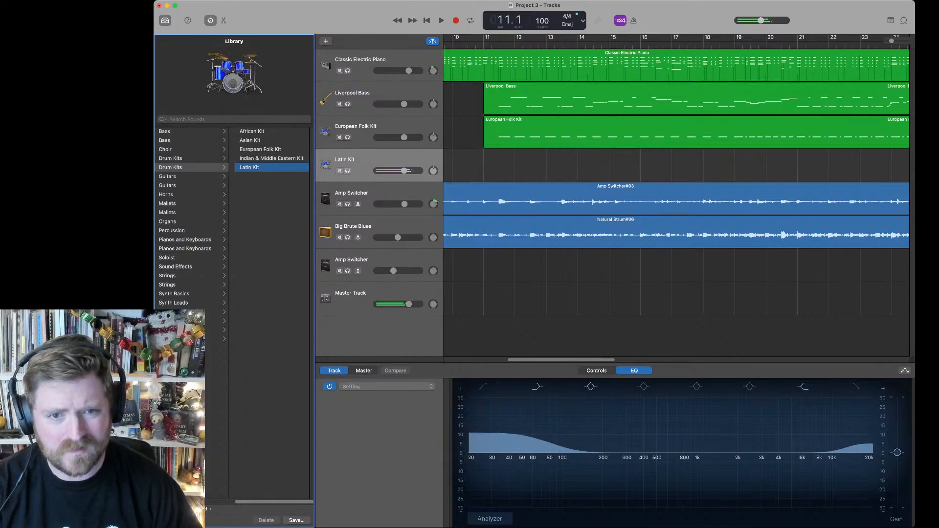
pyautogui.click(260, 149)
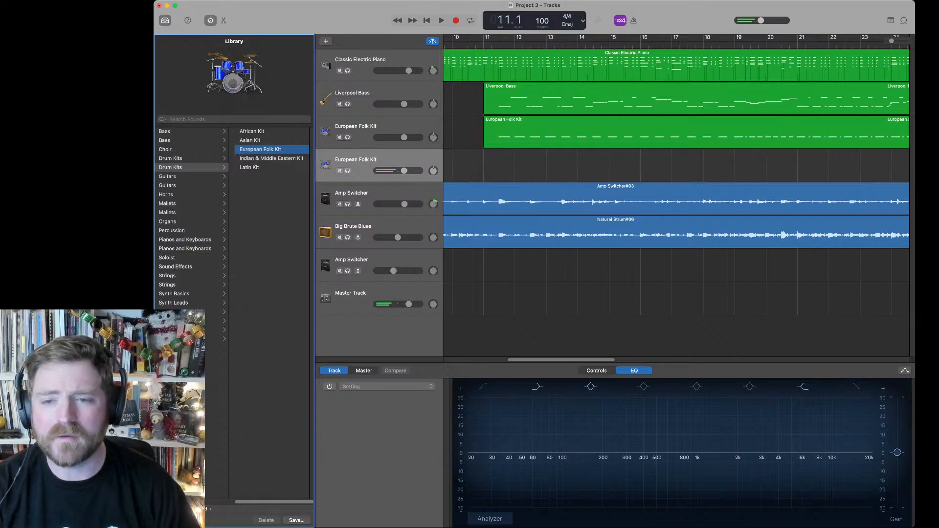
pyautogui.press('r')
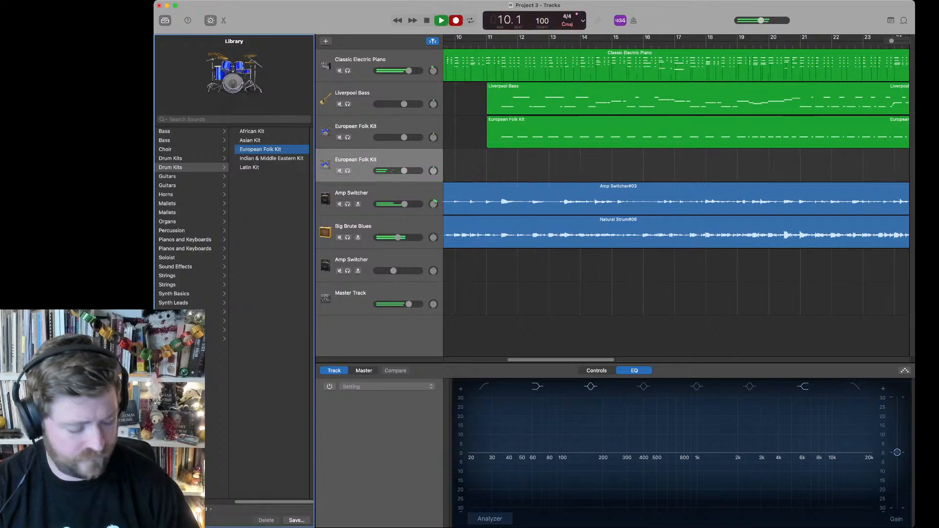
pyautogui.press('space')
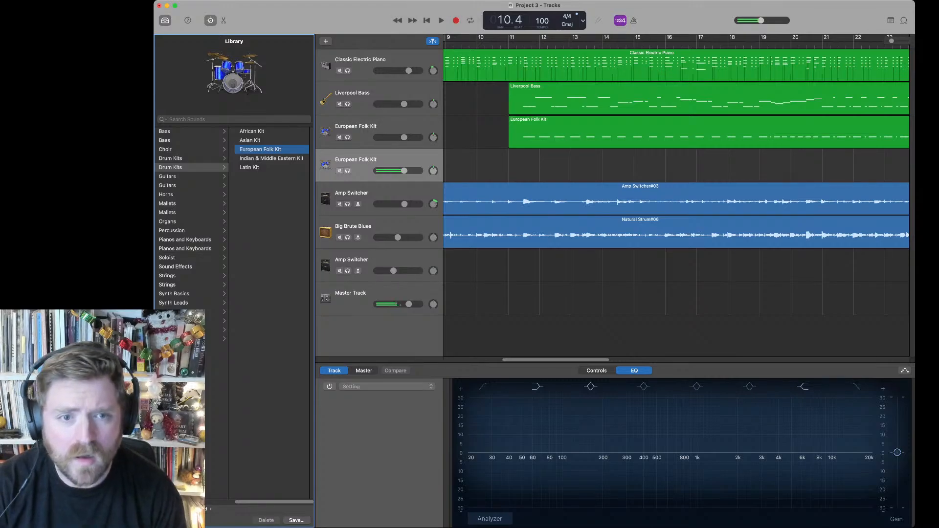
# Step: Give the new drum track the Pop Kit sound and record its part from bar 11 to the end of the song
pyautogui.click(191, 158)
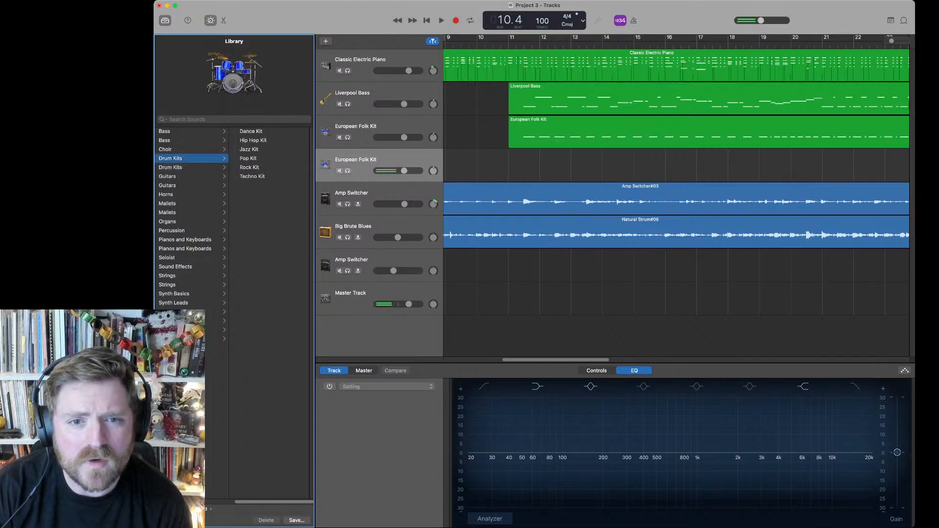
pyautogui.click(248, 159)
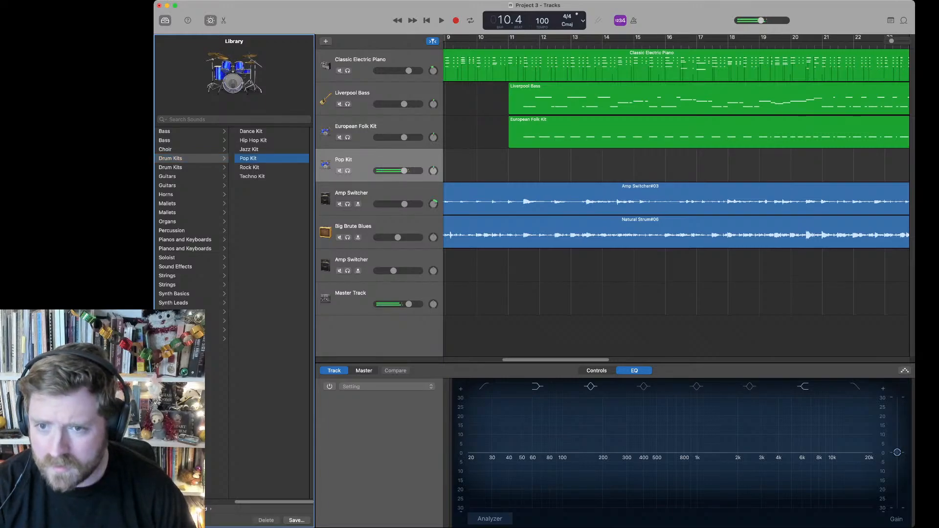
pyautogui.click(508, 43)
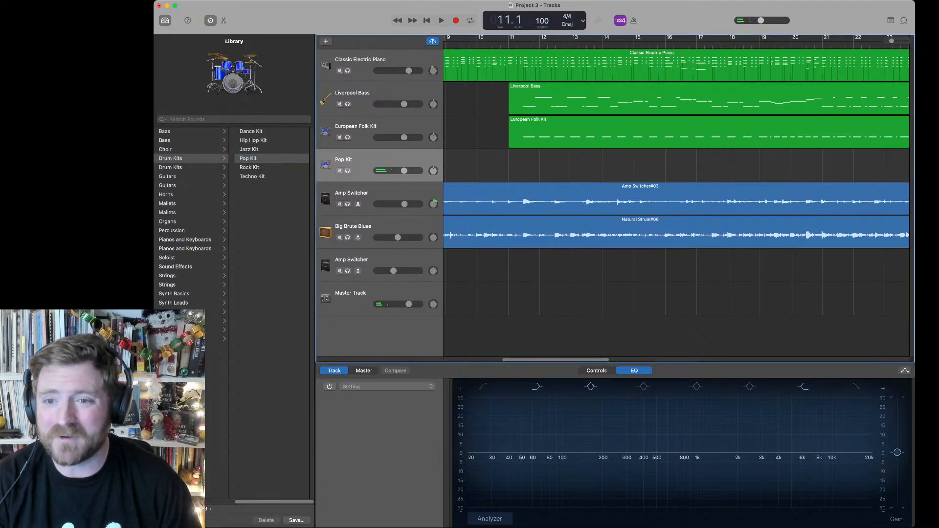
pyautogui.press('r')
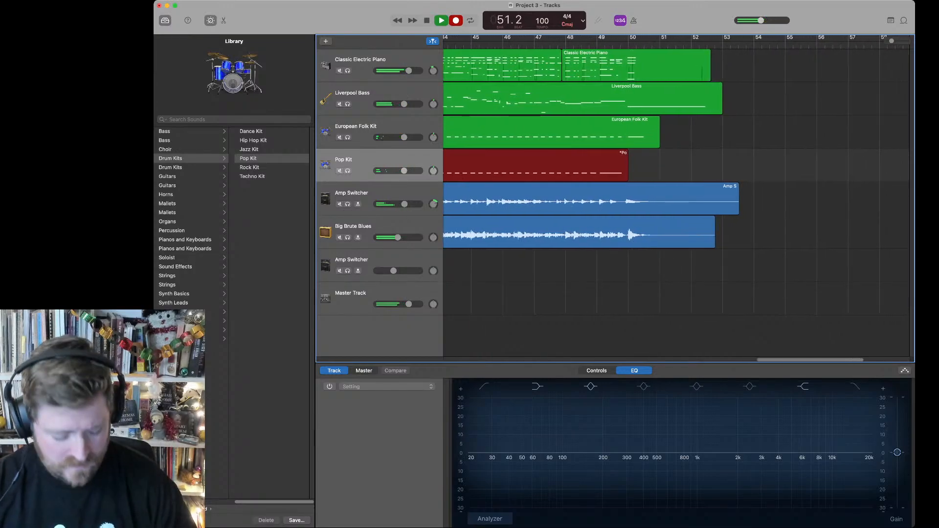
pyautogui.press('space')
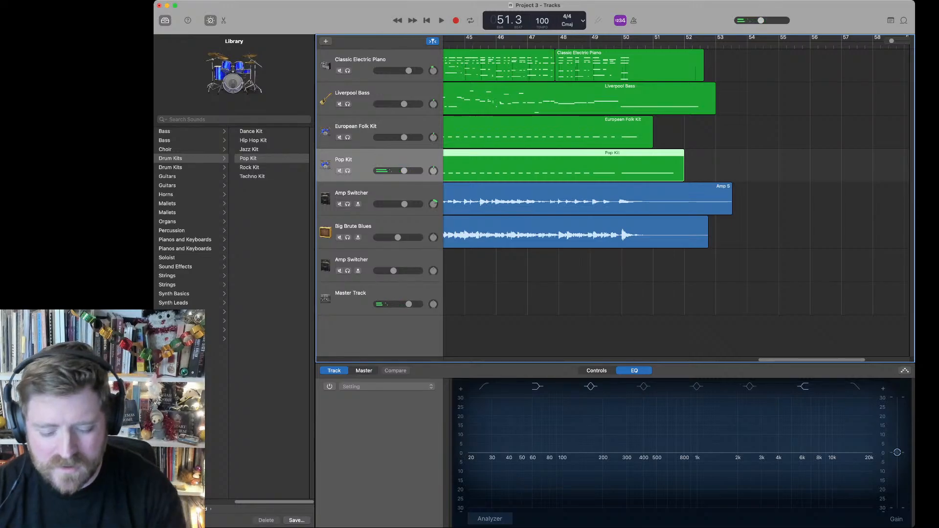
# Step: Duplicate the Pop Kit track as an empty track, assign it the Rock Kit after auditioning the Jazz Kit, and raise its volume slightly
pyautogui.press('super+d')
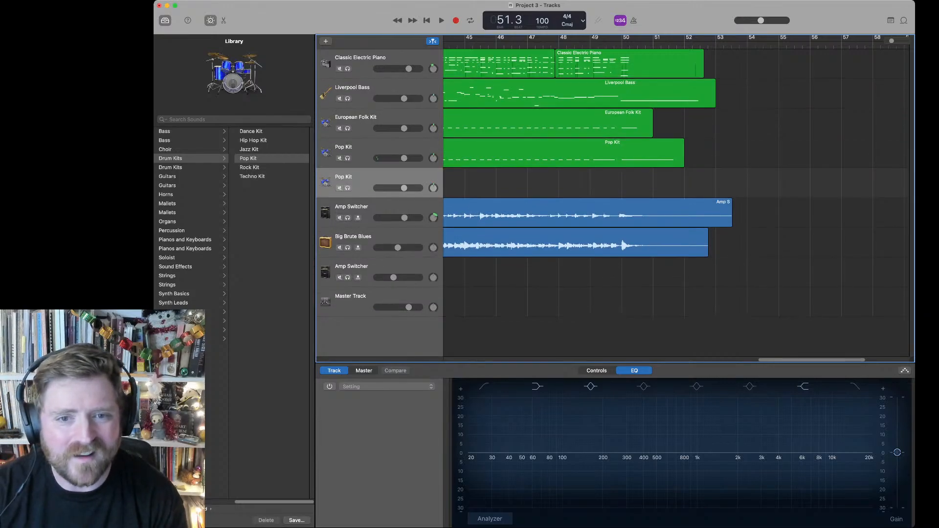
pyautogui.click(249, 150)
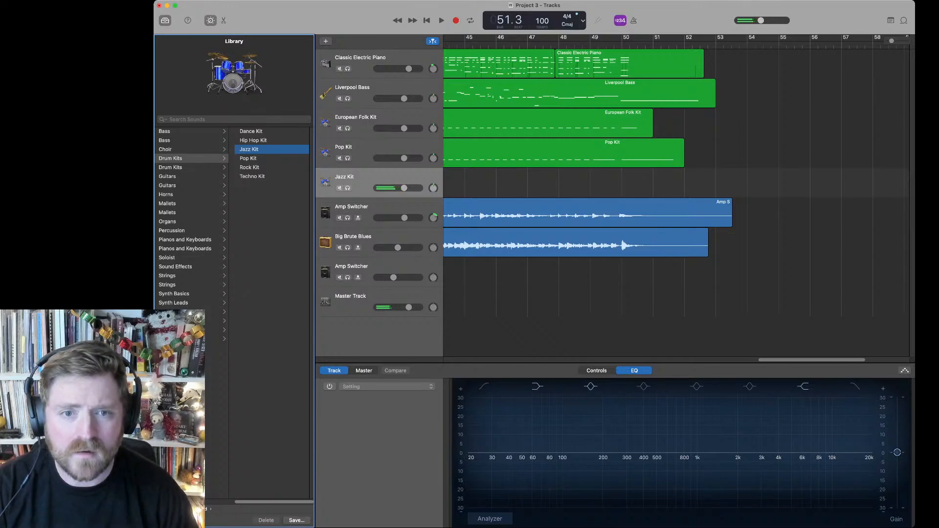
pyautogui.click(248, 158)
pyautogui.click(249, 167)
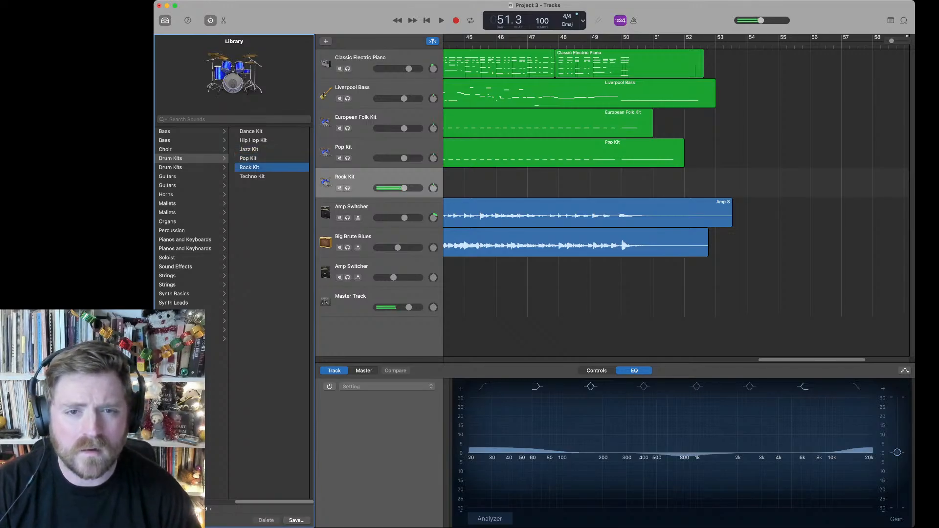
pyautogui.moveTo(403, 188); pyautogui.dragTo(407, 188)
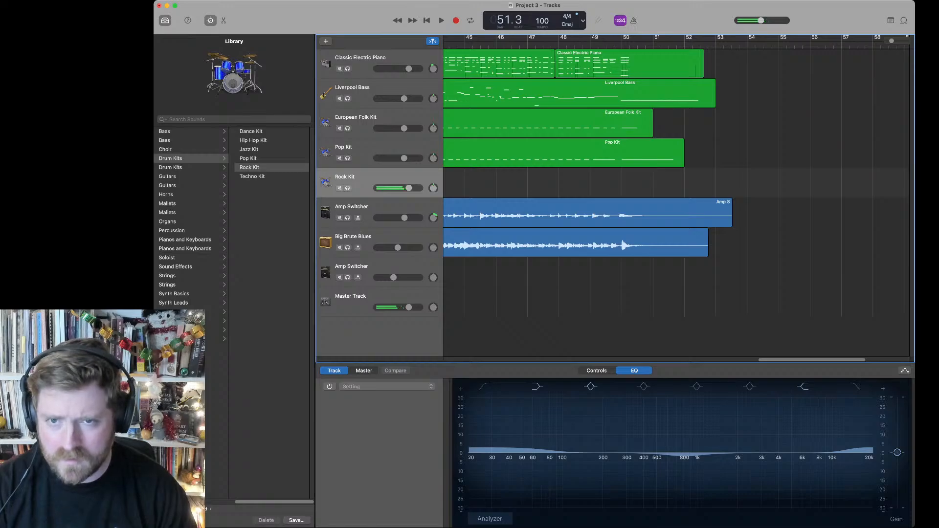
# Step: Place the playhead at bar 11, where the other drum regions begin
pyautogui.press('Return')
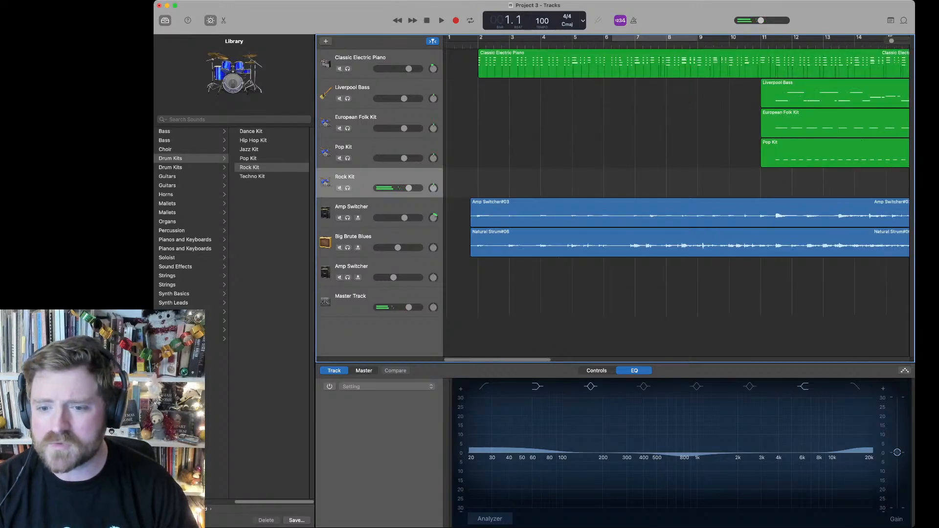
pyautogui.hscroll(5, 676, 196)
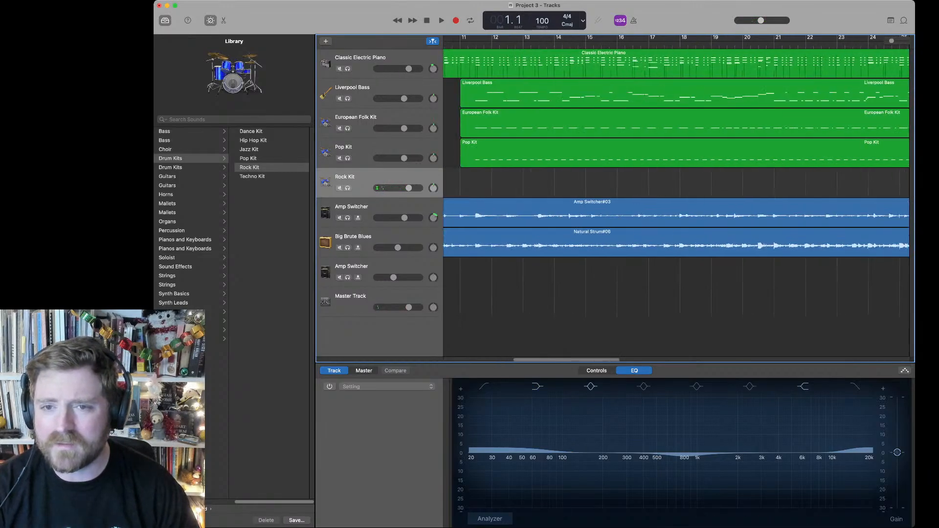
pyautogui.click(460, 42)
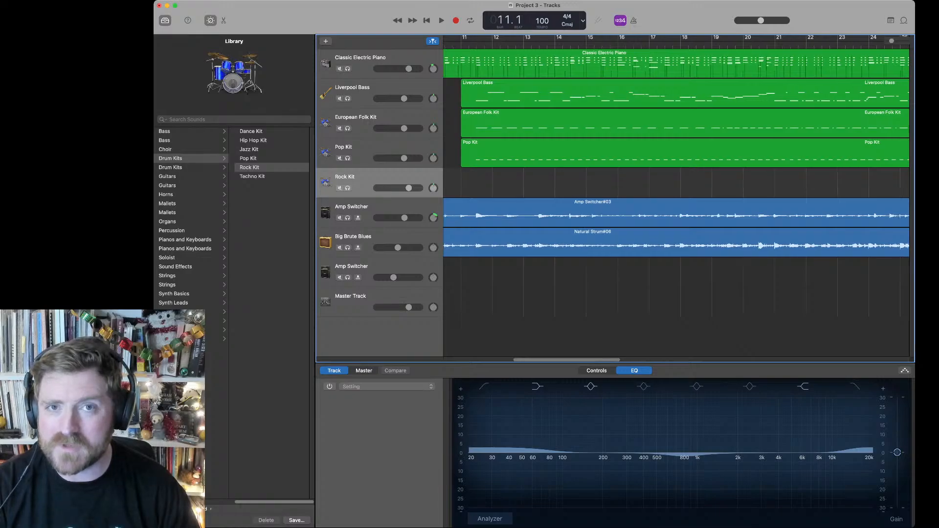
# Step: Record a short Rock Kit take from bar 11 and delete its region
pyautogui.press('r')
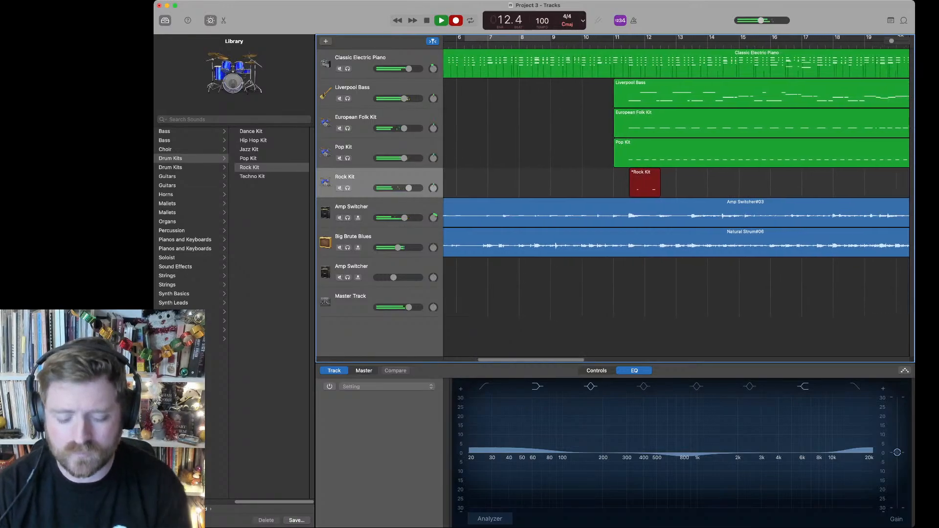
pyautogui.press('space')
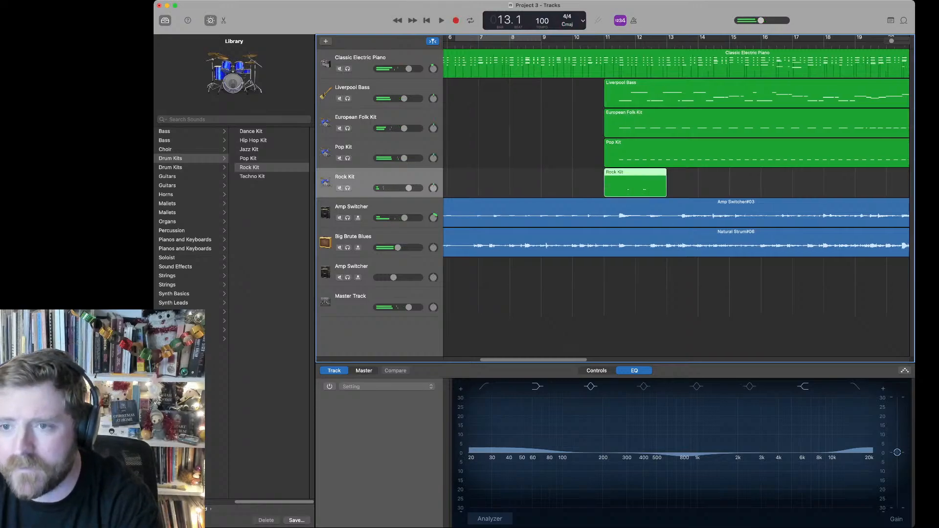
pyautogui.press('Delete')
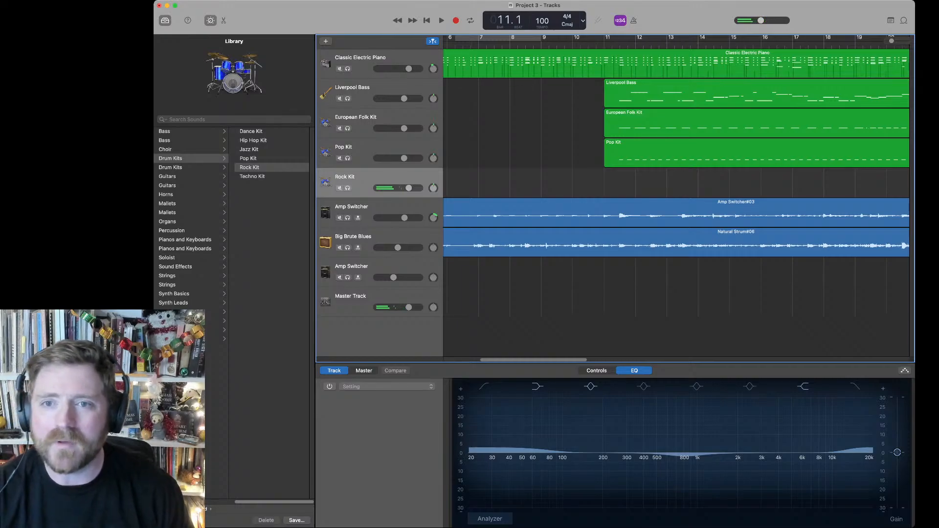
# Step: Record the full Rock Kit part from bar 11 to the end of the song and slightly raise the three drum tracks' volumes
pyautogui.press('space')
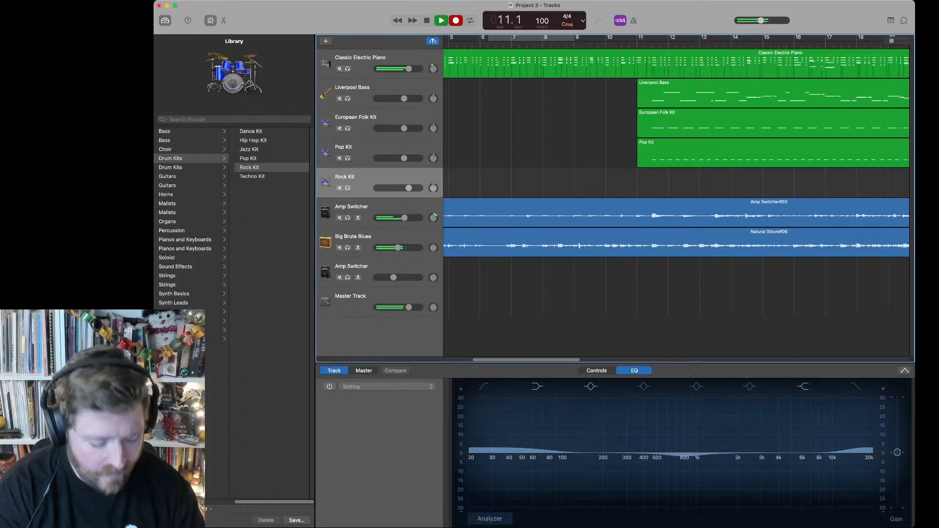
pyautogui.press('r')
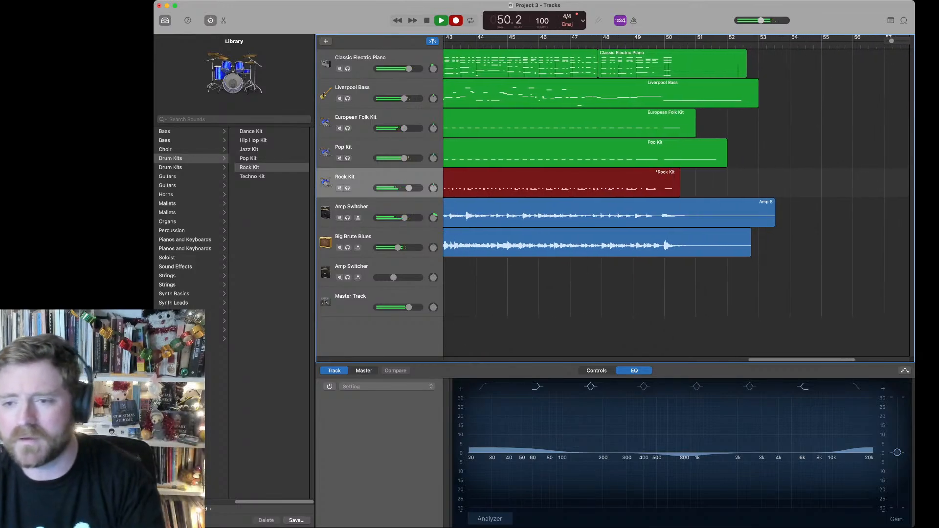
pyautogui.press('space')
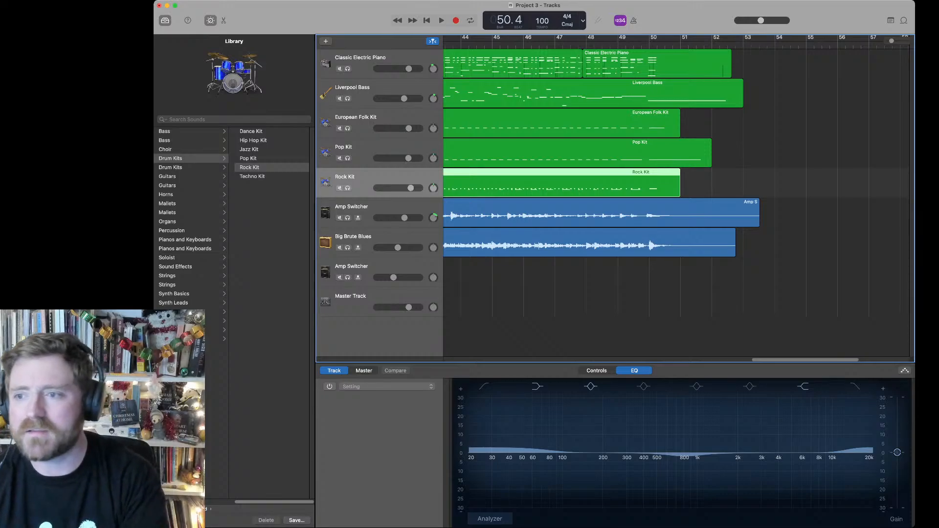
# Step: Return the playhead to the start of the song and save the project as SOMERSET CAROL
pyautogui.press('Return')
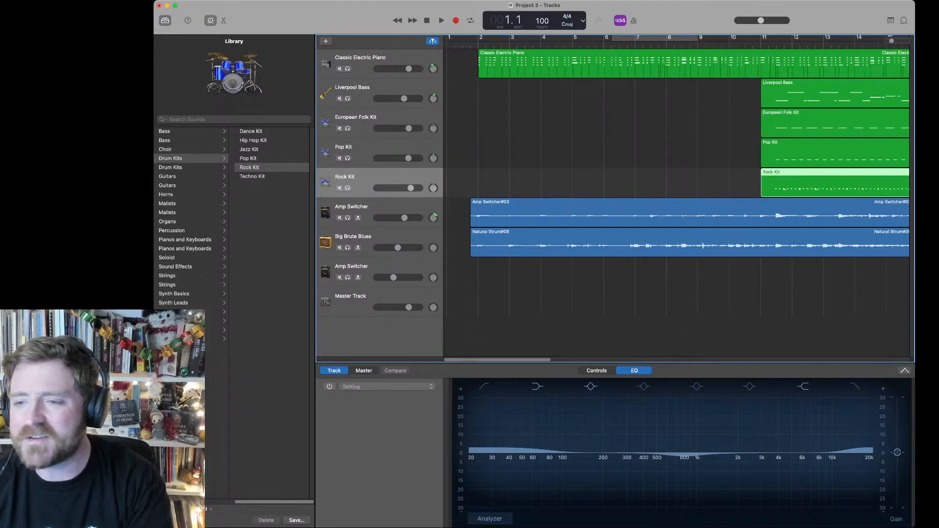
pyautogui.press('super+Tab')
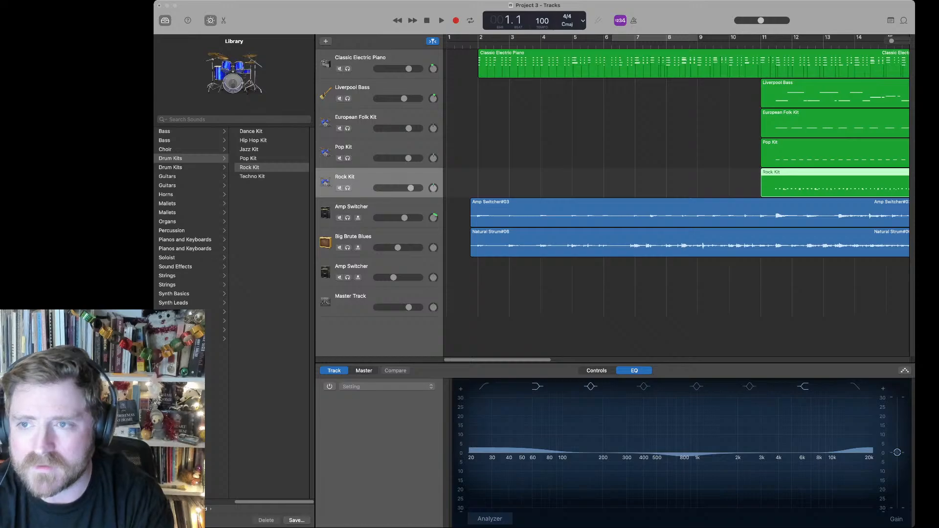
pyautogui.press('Return')
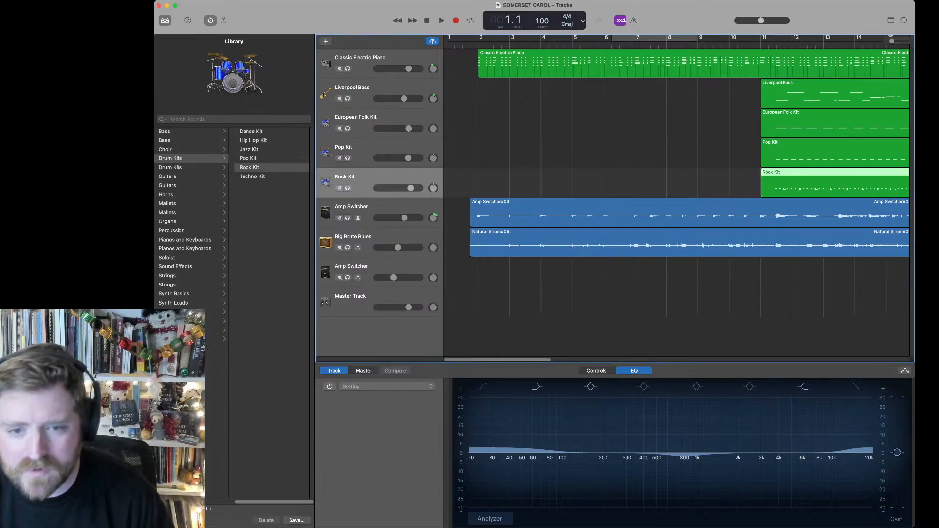
# Step: Add an audio track with input monitoring on below the Big Brute Blues track
pyautogui.click(353, 236)
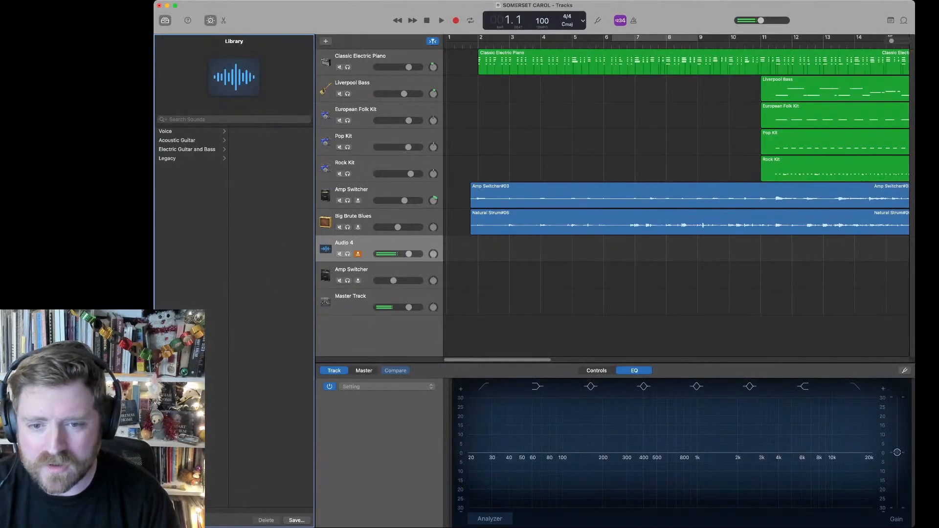
# Step: Add Stereo Spread and Space Designer to the Master Track's output plug-ins, then adjust the reverb's length and lower its dry output
pyautogui.click(352, 299)
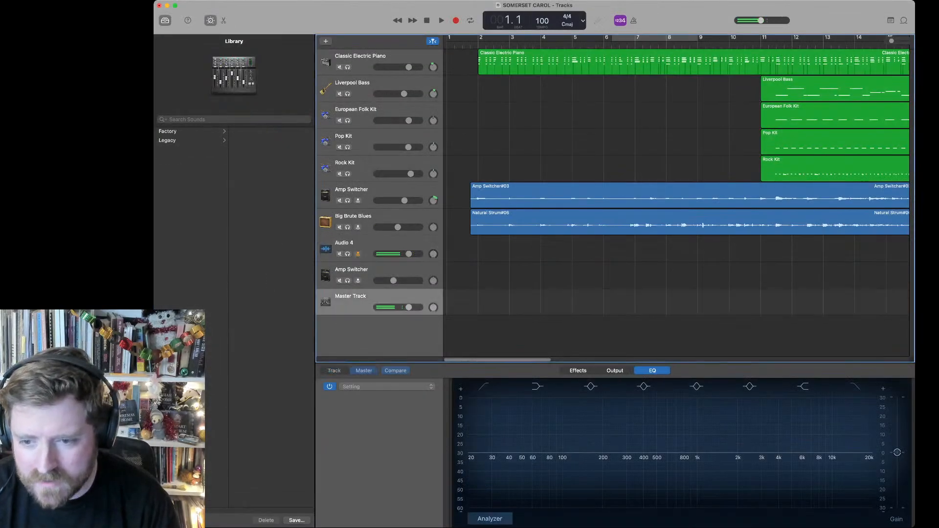
pyautogui.click(578, 370)
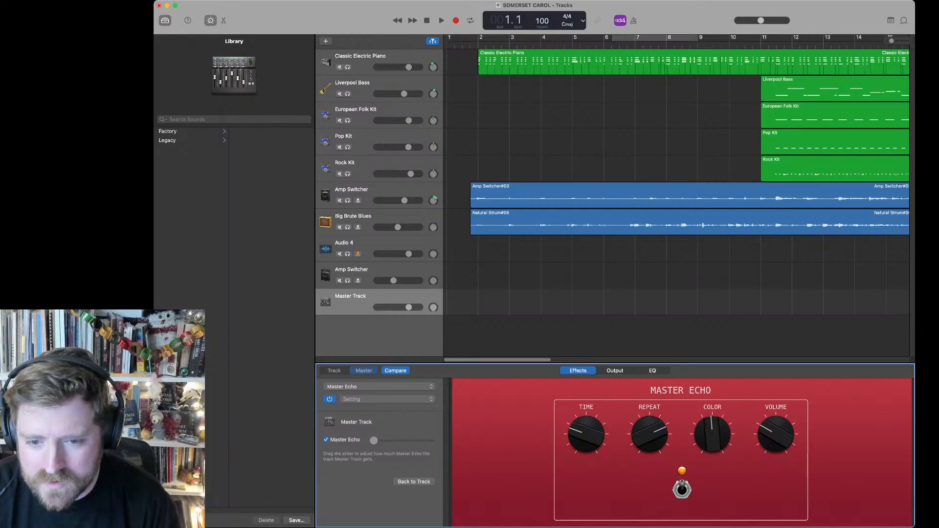
pyautogui.click(615, 371)
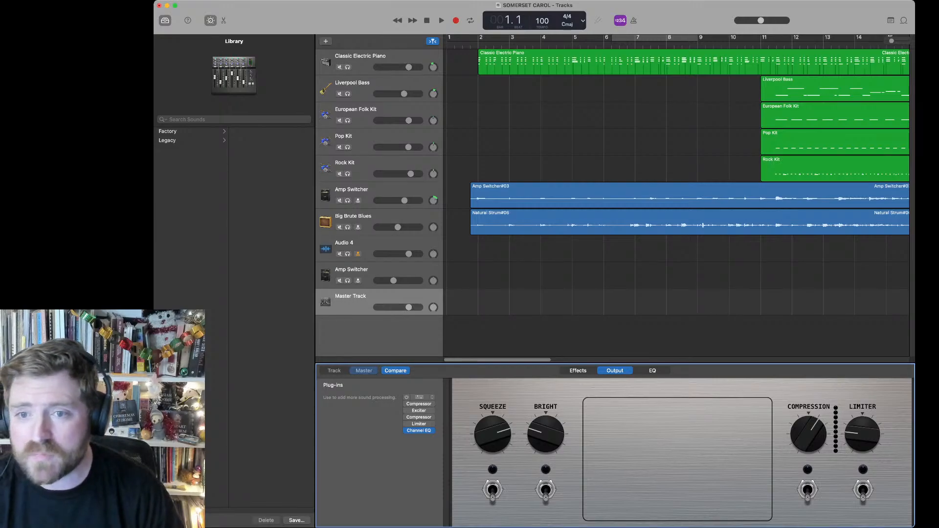
pyautogui.click(419, 397)
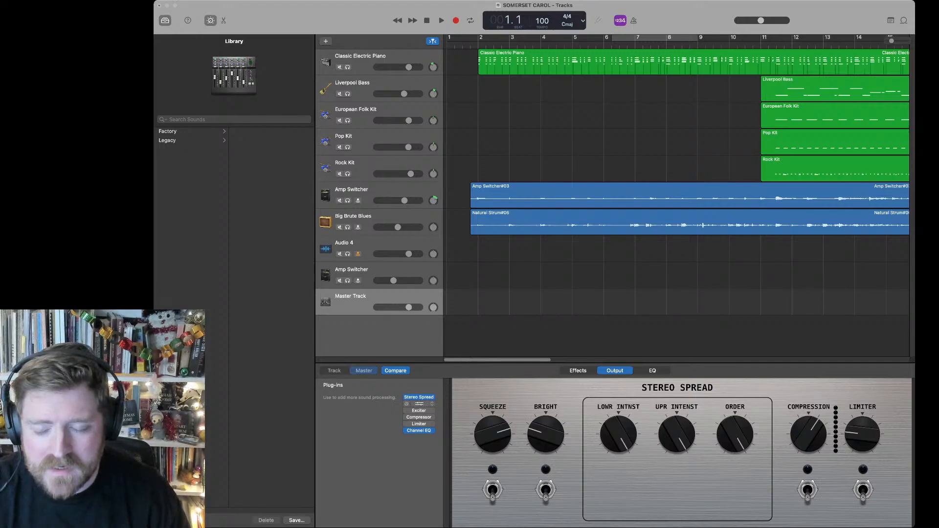
pyautogui.click(473, 228)
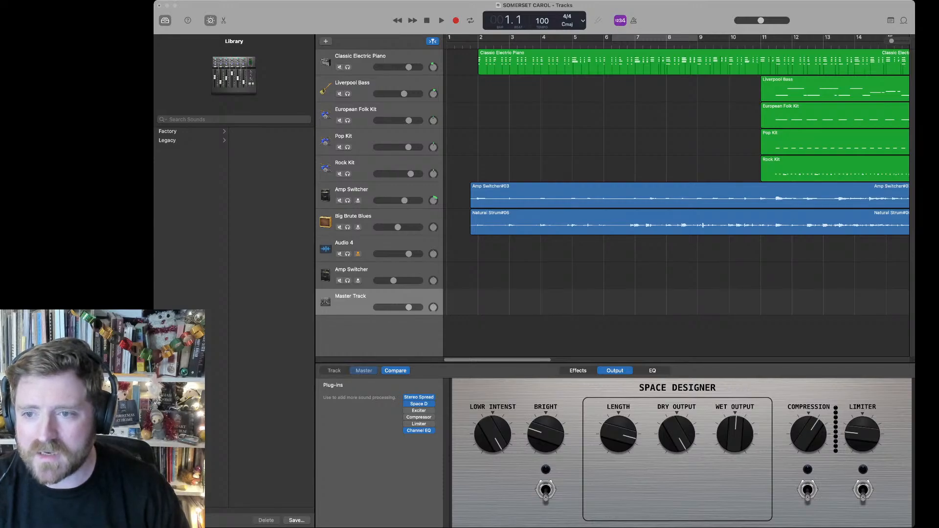
pyautogui.moveTo(676, 434); pyautogui.dragTo(676, 445)
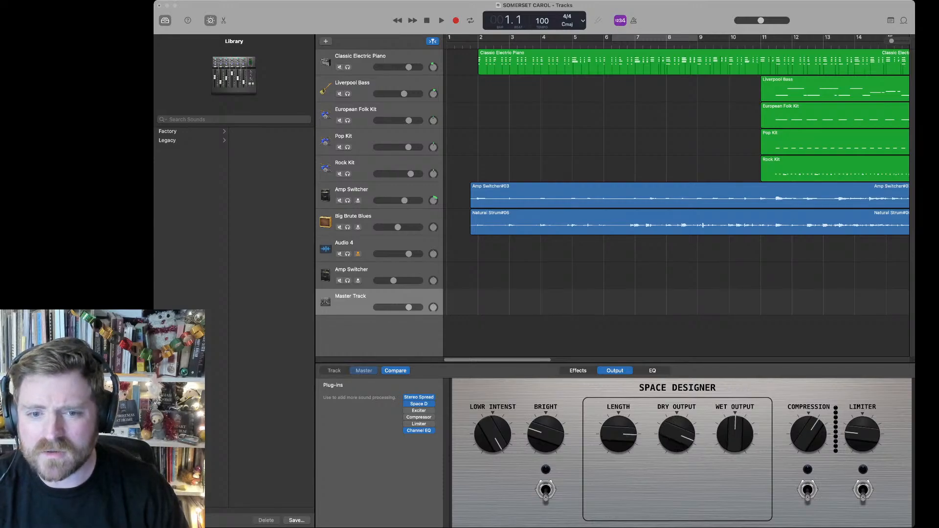
# Step: Record a full-length take on the Audio 4 track from the start of the song to about bar 53
pyautogui.press('Up')
pyautogui.press('Up')
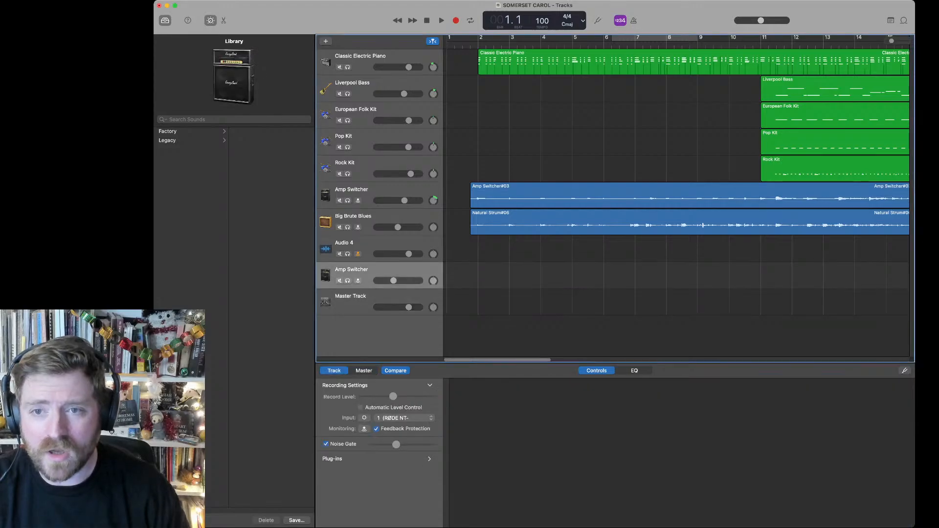
pyautogui.press('super+Tab')
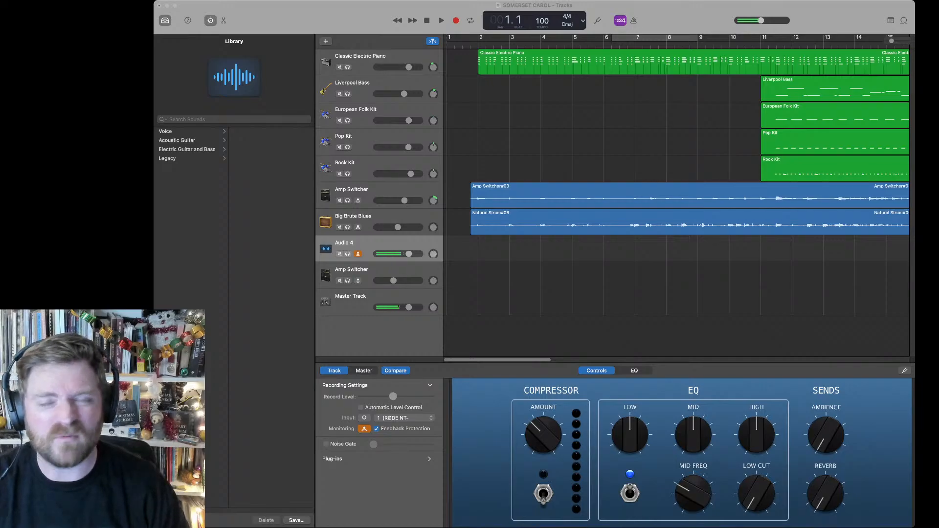
pyautogui.press('r')
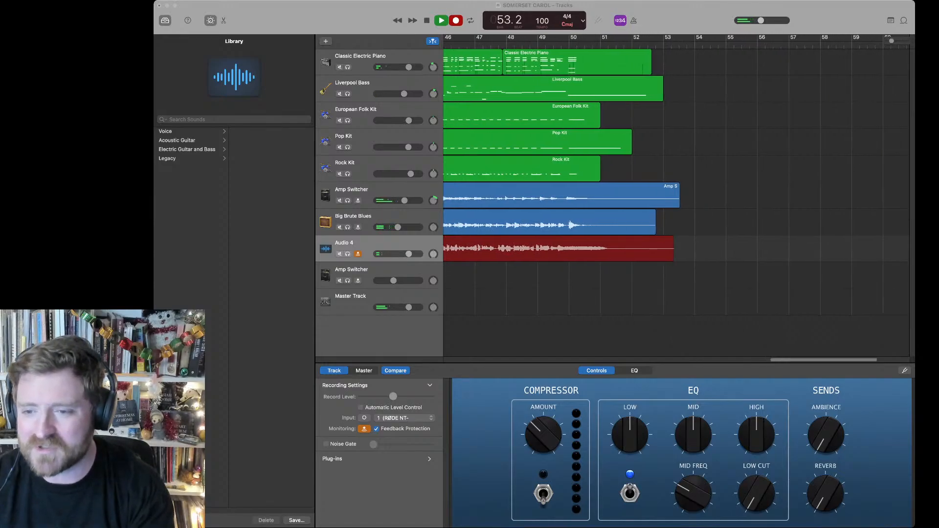
pyautogui.press('space')
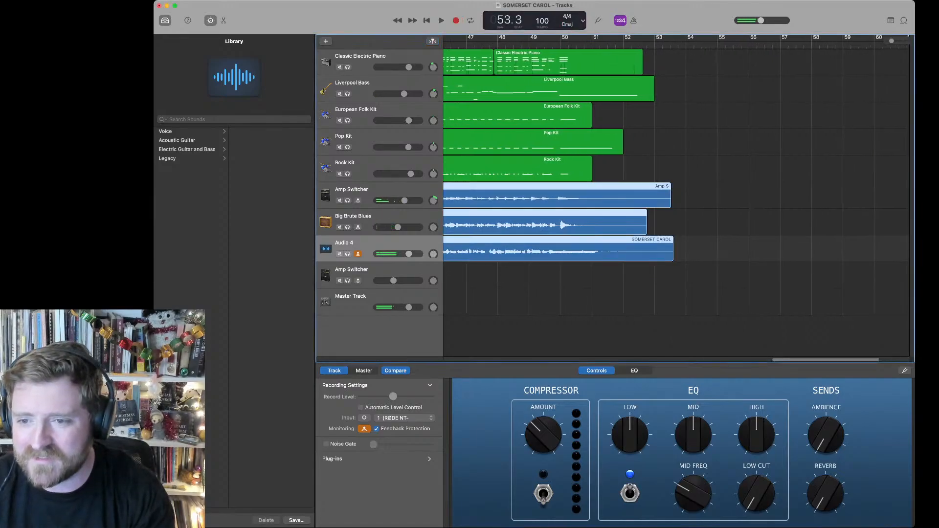
# Step: Trim the ends of the three audio regions so the Audio 4 region ends at about bar 52, and turn off its monitoring
pyautogui.moveTo(623, 257); pyautogui.dragTo(623, 257)
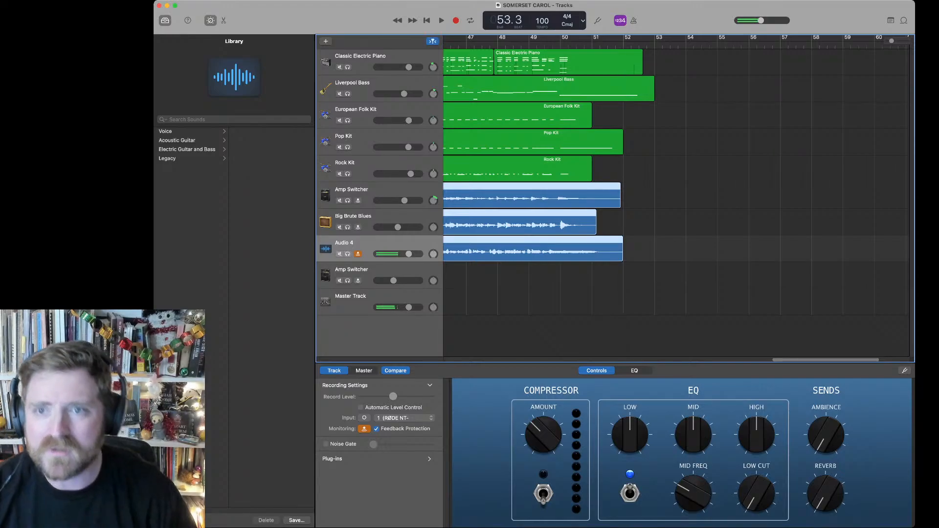
pyautogui.click(358, 254)
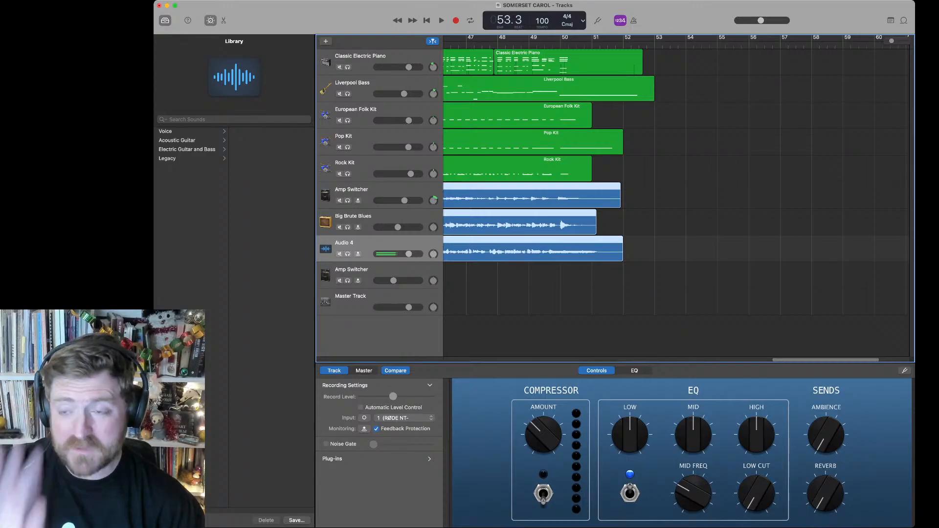
# Step: Save a copy of the project as JINGLE BELLS
pyautogui.press('super+Tab')
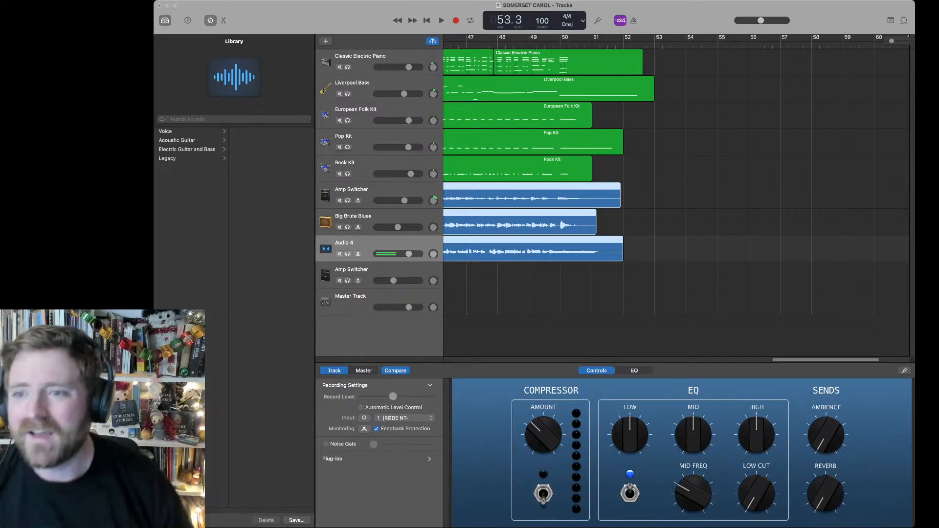
pyautogui.press('Return')
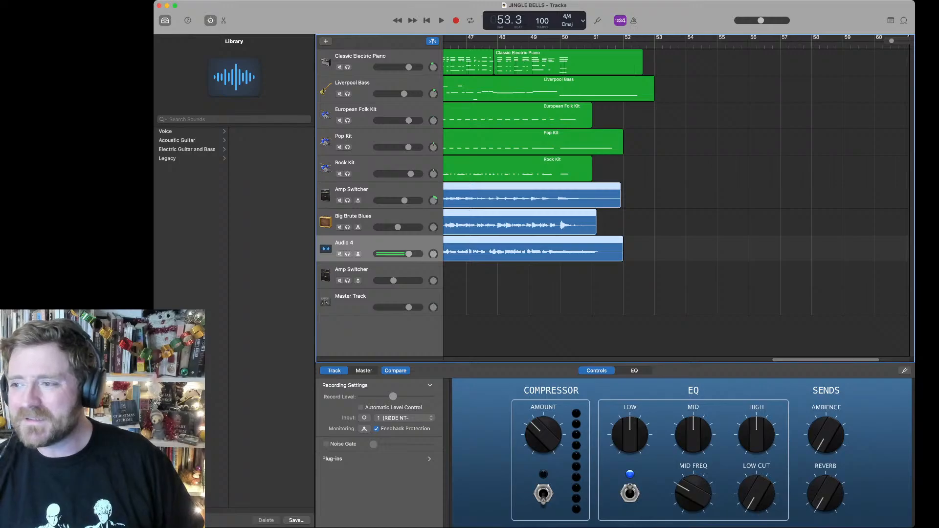
pyautogui.press('super+Tab')
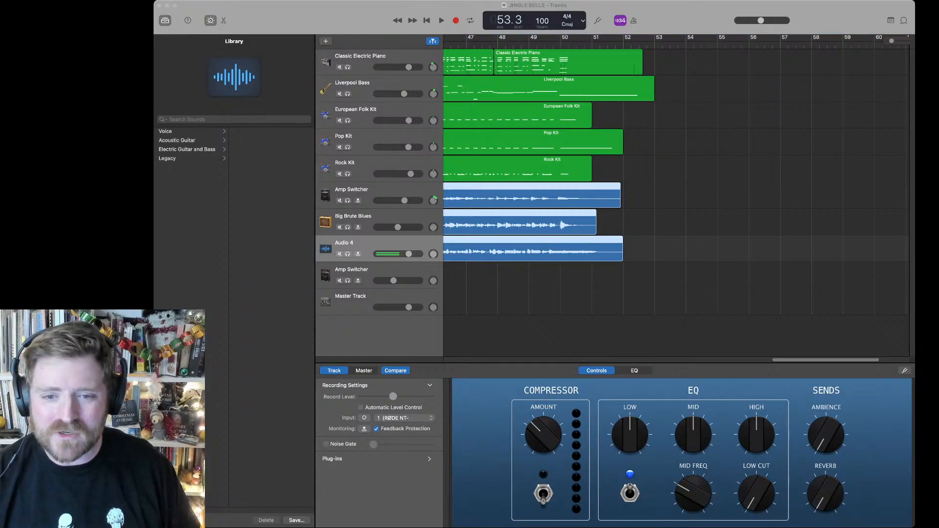
# Step: Delete the Amp Switcher, Audio 4, Big Brute Blues, drum kit and Liverpool Bass tracks, keeping only the electric piano
pyautogui.click(368, 270)
pyautogui.click(367, 270)
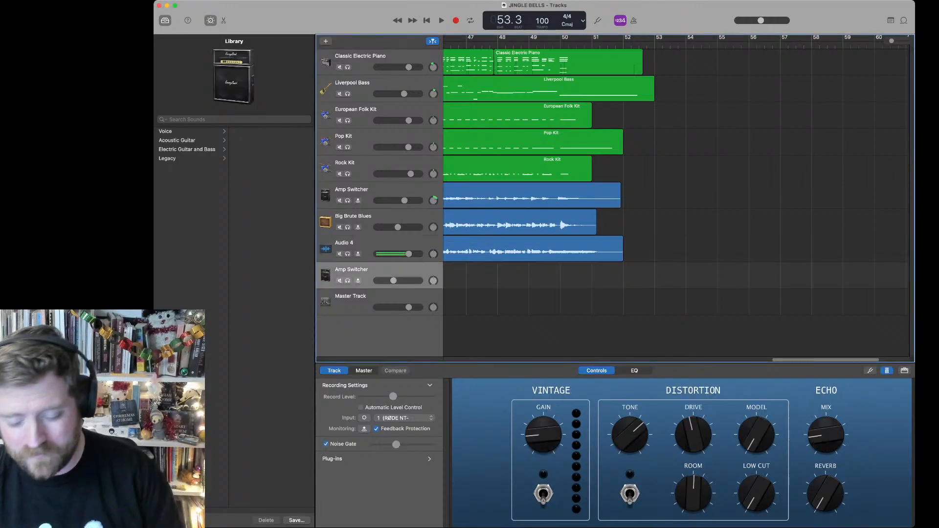
pyautogui.press('super+BackSpace')
pyautogui.press('super+BackSpace')
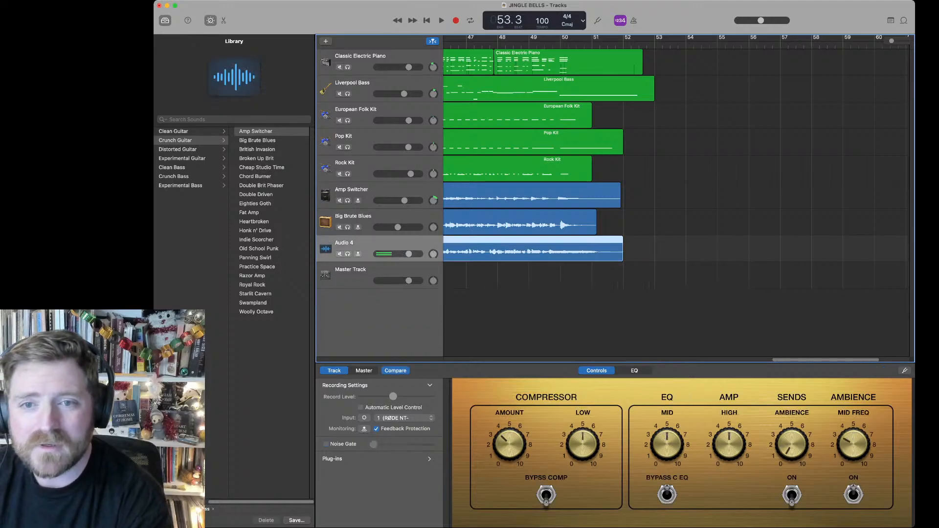
pyautogui.press('super+BackSpace')
pyautogui.press('super+BackSpace')
pyautogui.press('super+BackSpace')
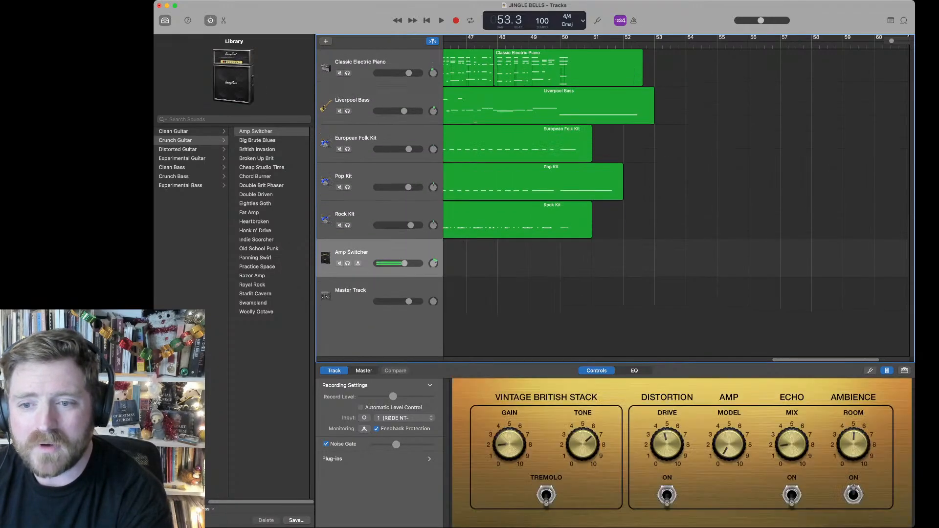
pyautogui.press('super+BackSpace')
pyautogui.press('super+BackSpace')
pyautogui.press('super+BackSpace')
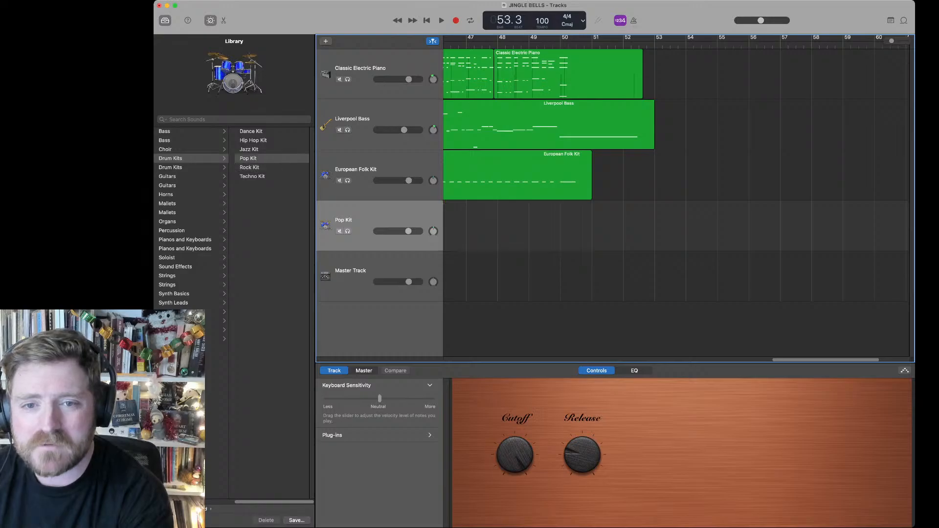
pyautogui.press('super+BackSpace')
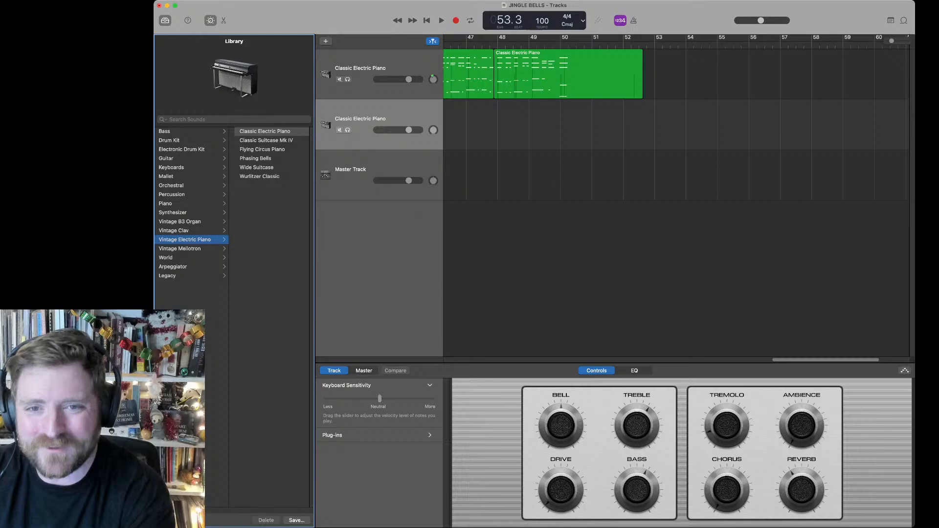
# Step: Add an empty Classic Electric Piano track and delete the old piano track with its recorded regions
pyautogui.click(360, 68)
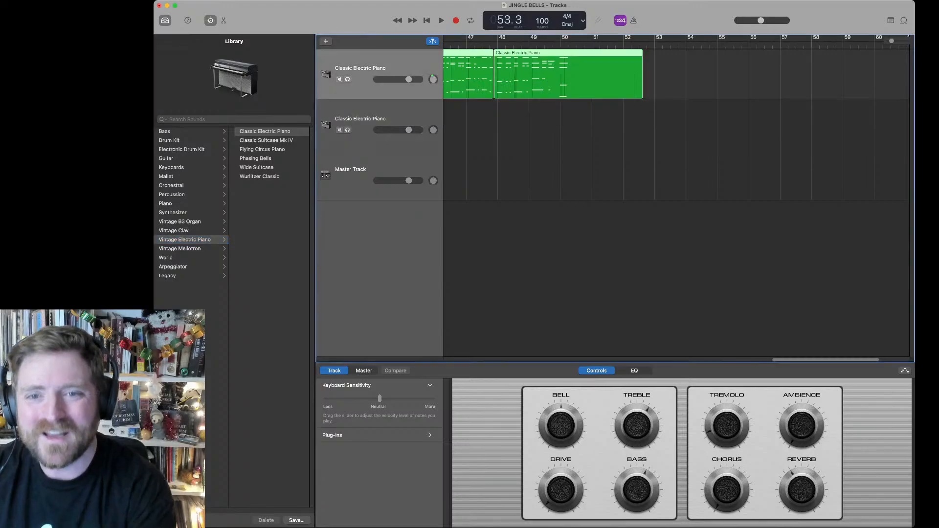
pyautogui.press('Delete')
pyautogui.press('Delete')
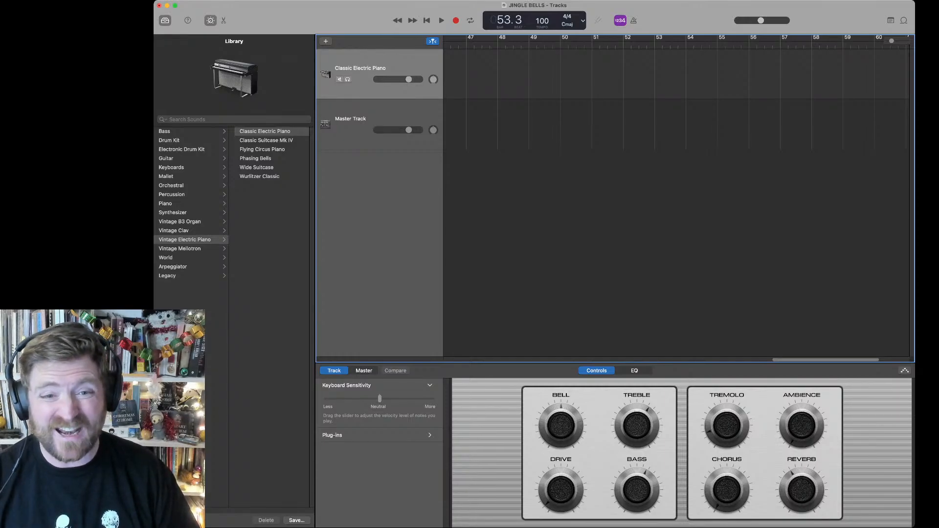
# Step: Change the remaining instrument track's sound to Steinway Grand Piano
pyautogui.click(165, 203)
pyautogui.click(265, 131)
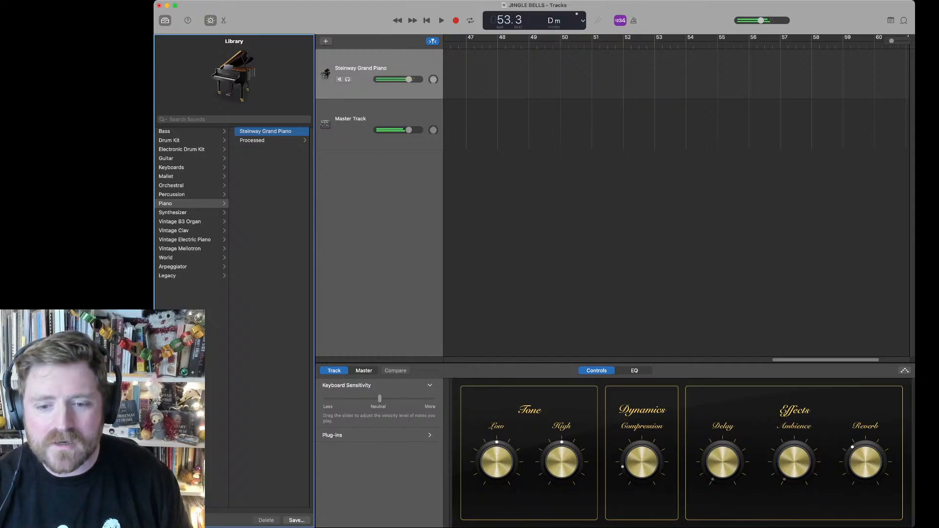
# Step: Switch off Space Designer on the Master Track's output and reselect the Steinway Grand Piano track
pyautogui.click(350, 120)
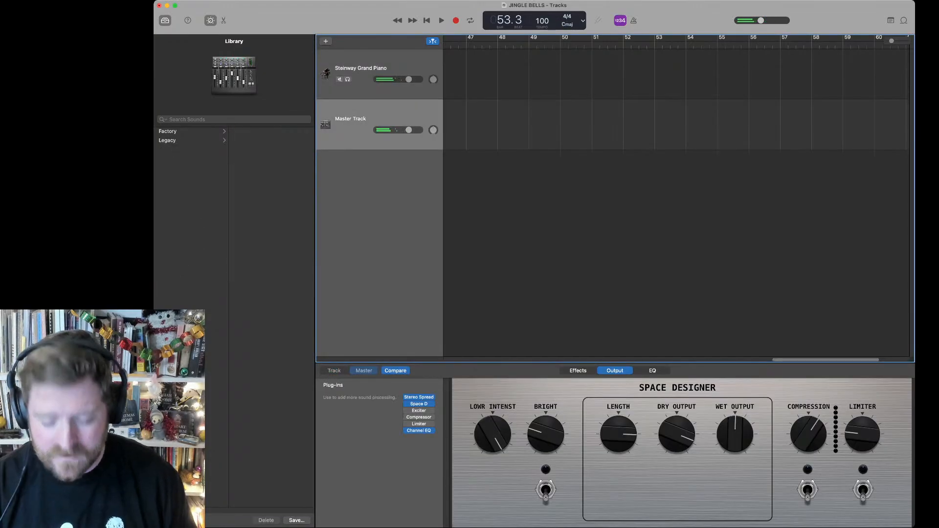
pyautogui.click(406, 404)
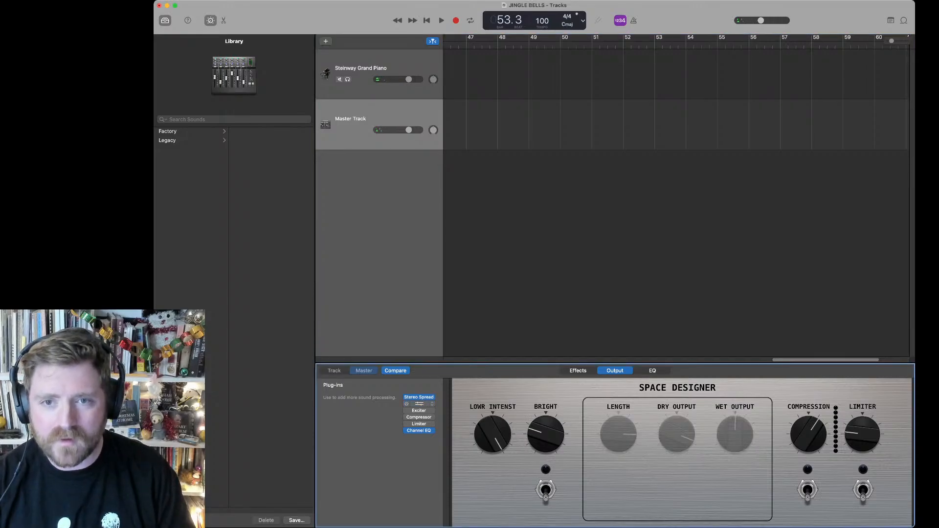
pyautogui.click(361, 69)
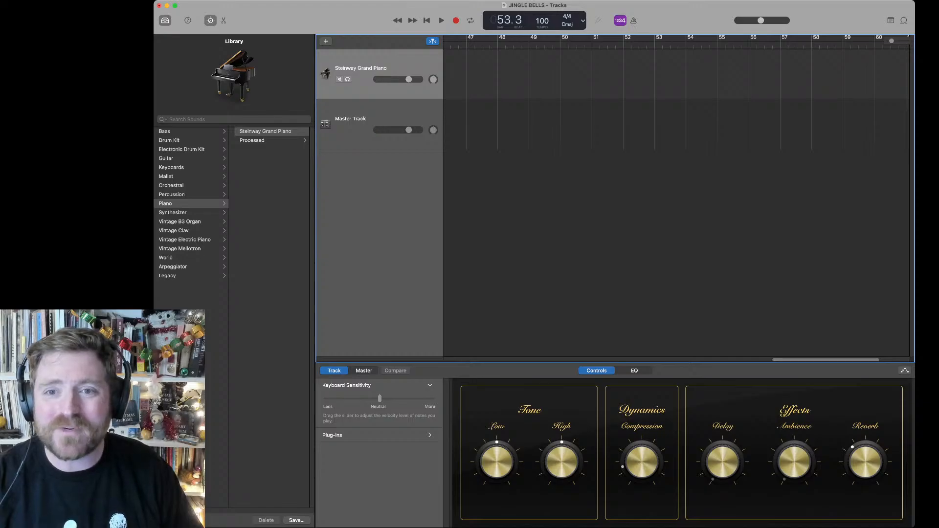
# Step: Return the playhead to the start, search the sound library for tango and assign Tango Accordion to the instrument track
pyautogui.press('Return')
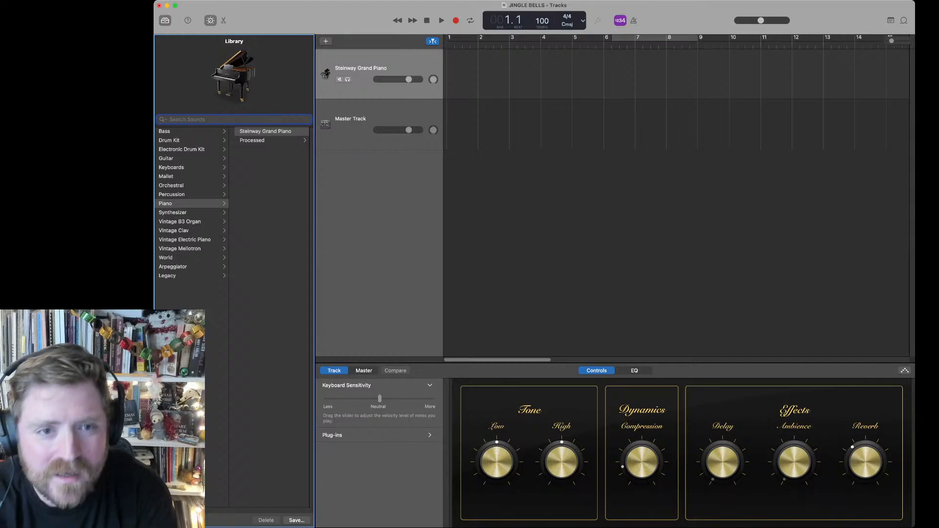
pyautogui.write('tango')
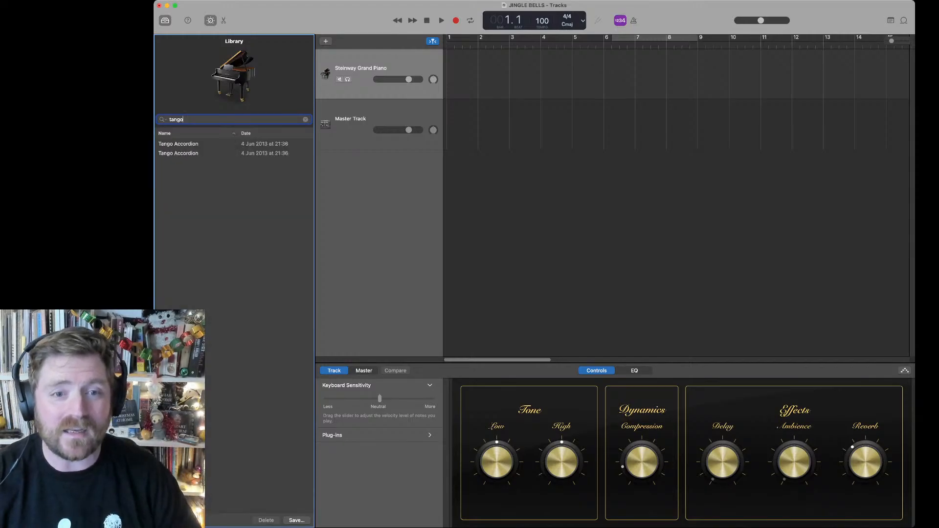
pyautogui.click(178, 144)
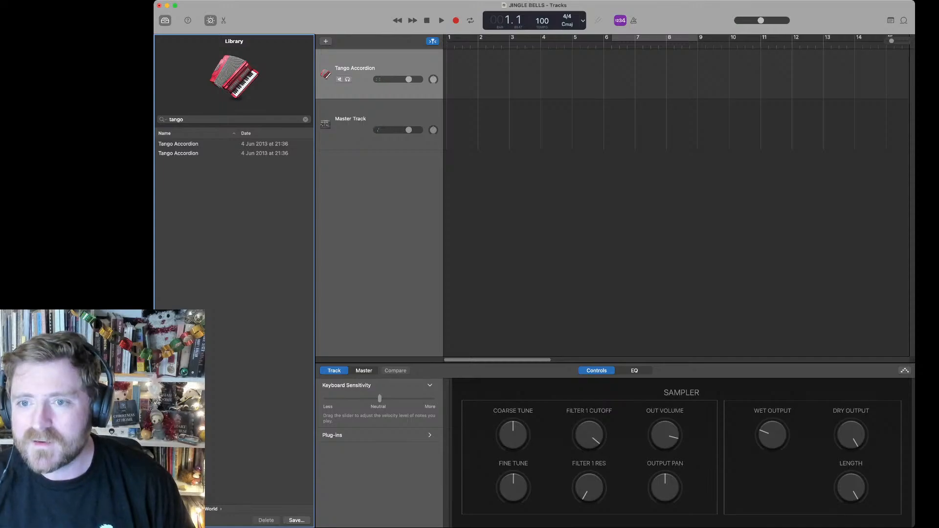
# Step: Make the project window slightly narrower
pyautogui.press('super+Tab')
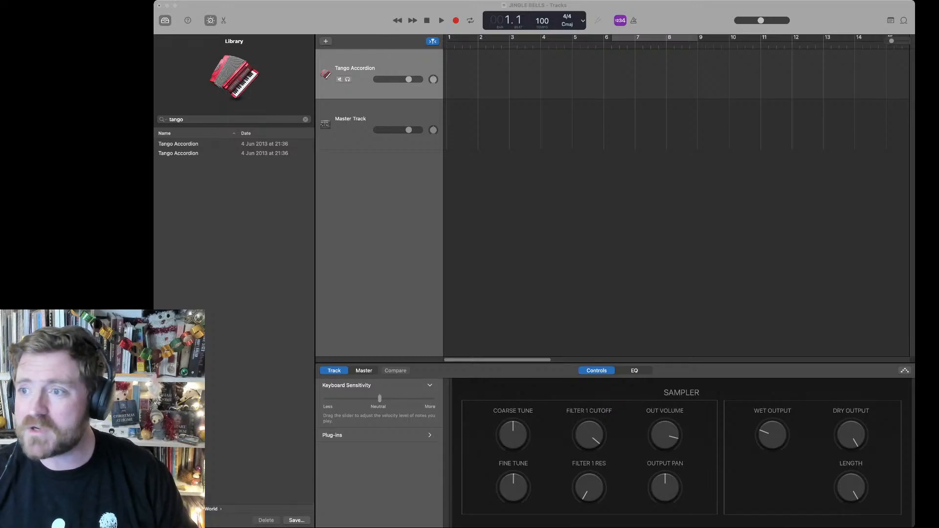
pyautogui.press('super+Tab')
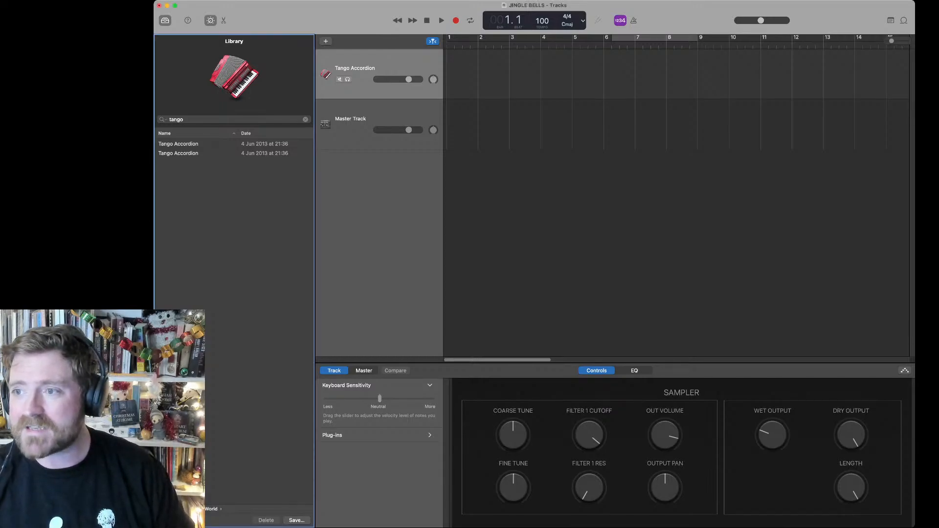
pyautogui.moveTo(915, 264); pyautogui.dragTo(898, 264)
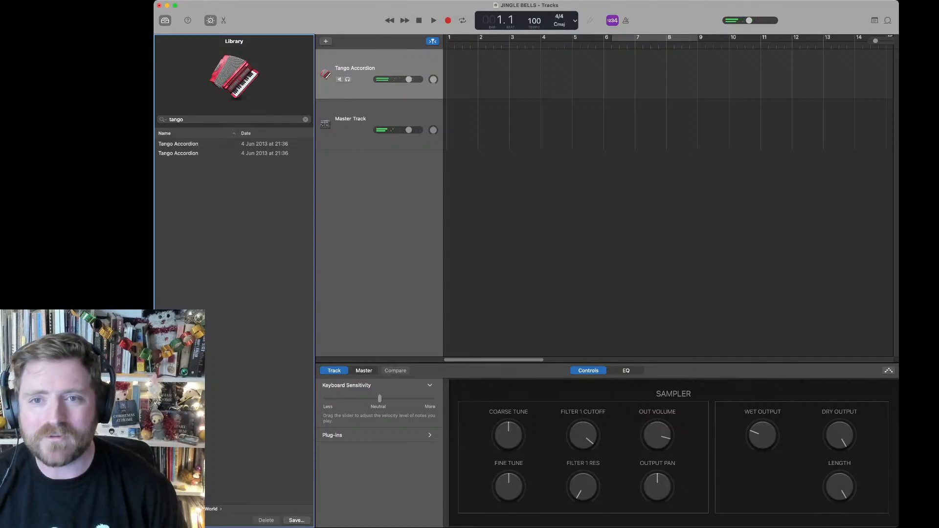
# Step: Start a brief recording on the accordion track, stop it and turn on the metronome
pyautogui.press('Tab')
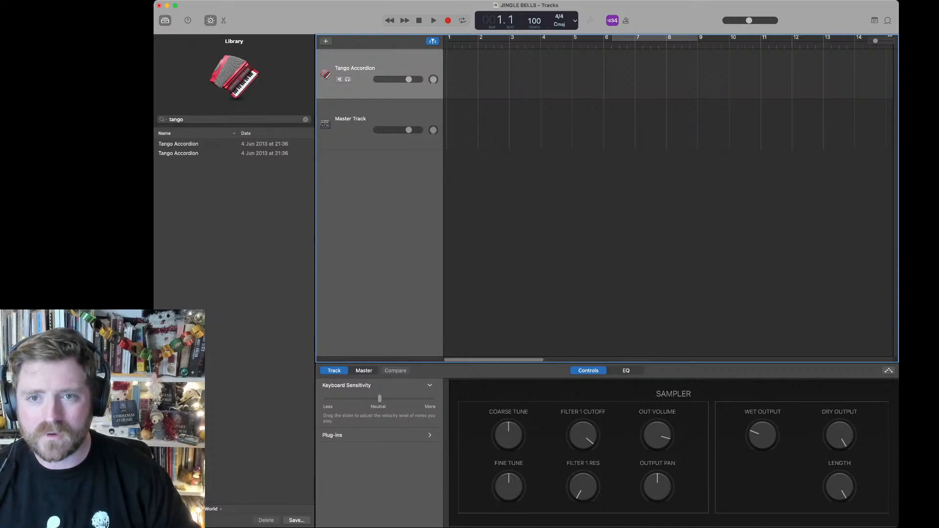
pyautogui.press('r')
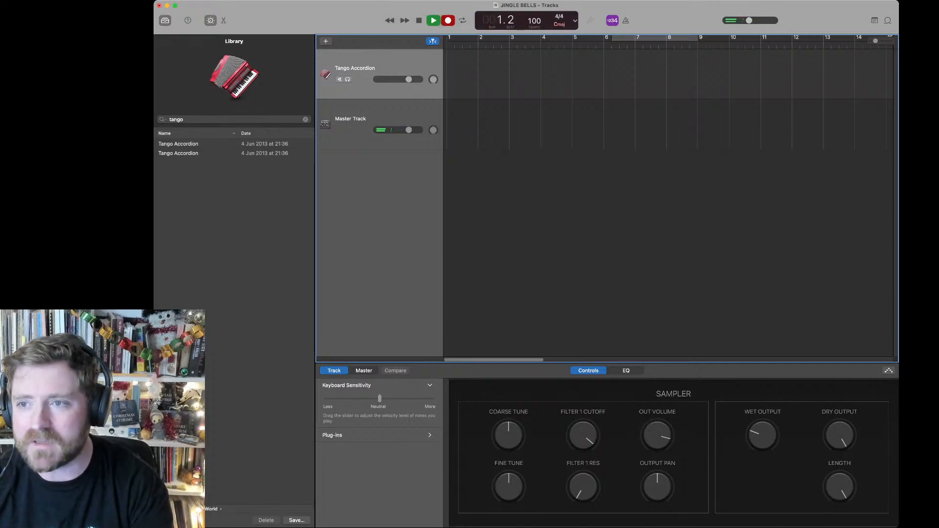
pyautogui.press('space')
pyautogui.press('k')
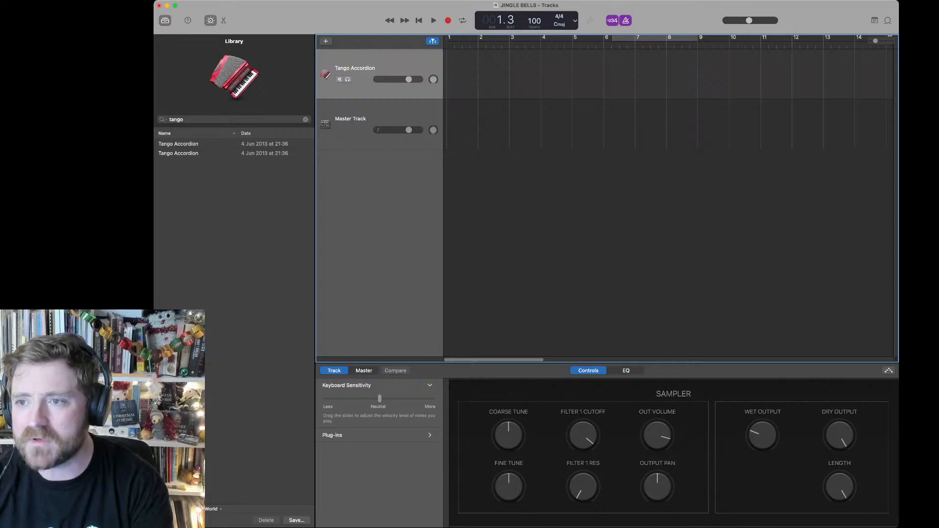
# Step: Raise the master volume slightly and lower the Tango Accordion track's volume
pyautogui.moveTo(749, 21); pyautogui.dragTo(761, 21)
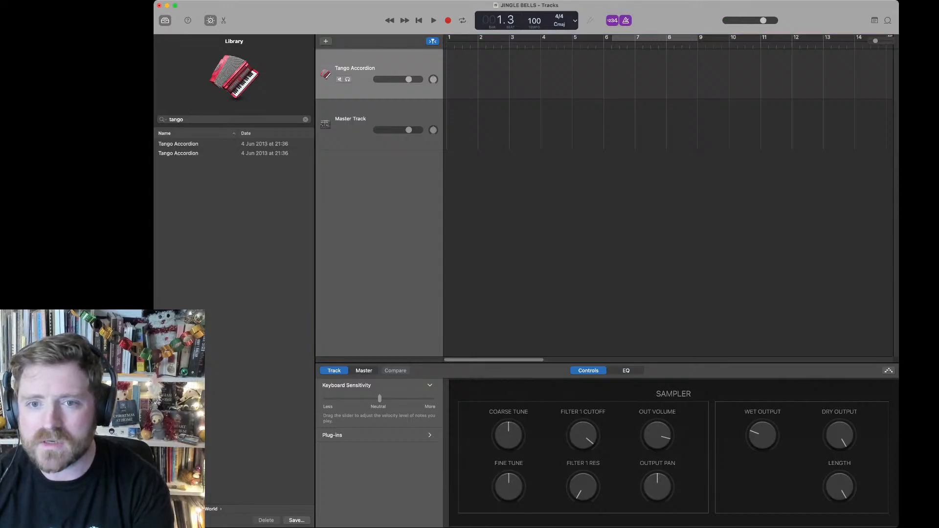
pyautogui.moveTo(409, 79); pyautogui.dragTo(393, 79)
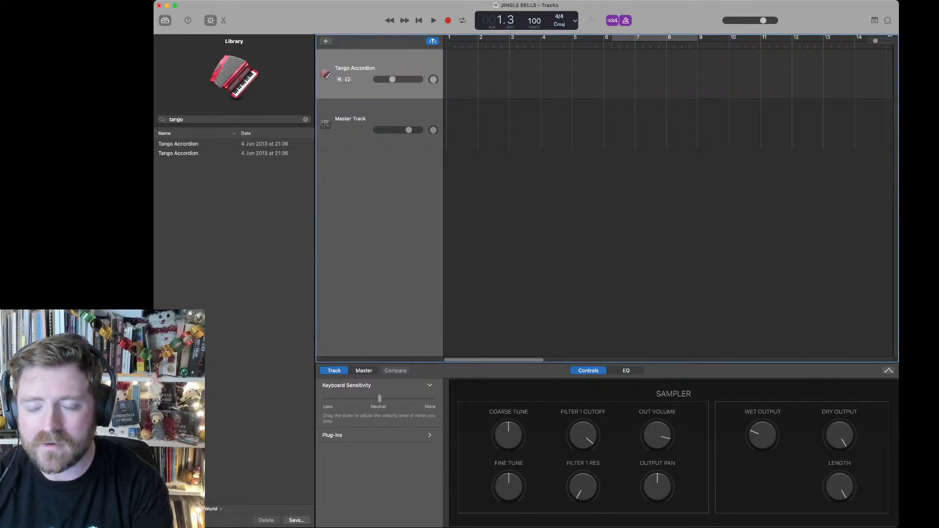
# Step: Record the Tango Accordion part from the start of the song with a count-in
pyautogui.press('r')
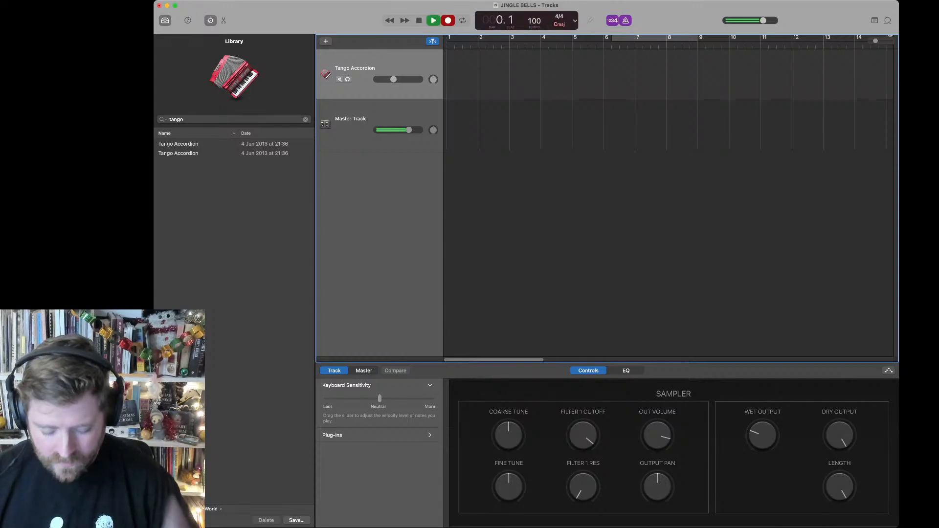
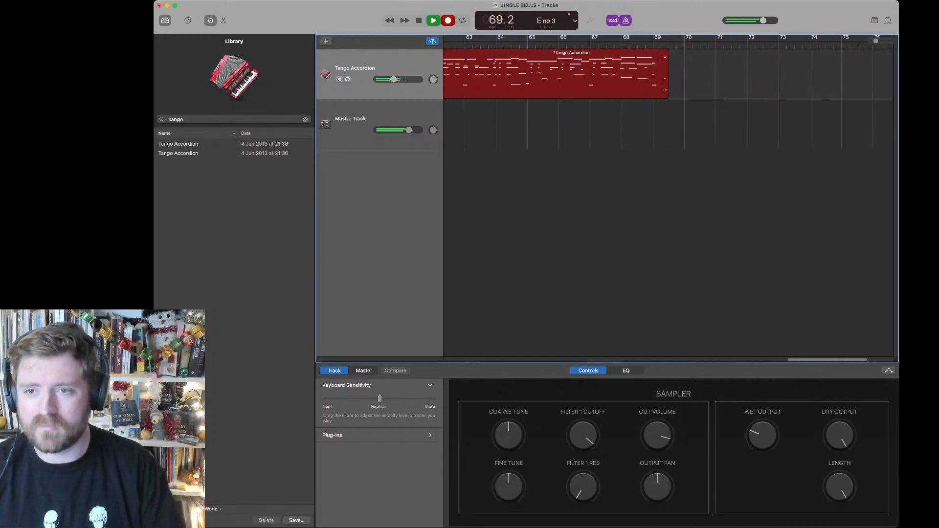
# Step: Stop the Tango Accordion recording and return the playhead to the start of the song
pyautogui.press('space')
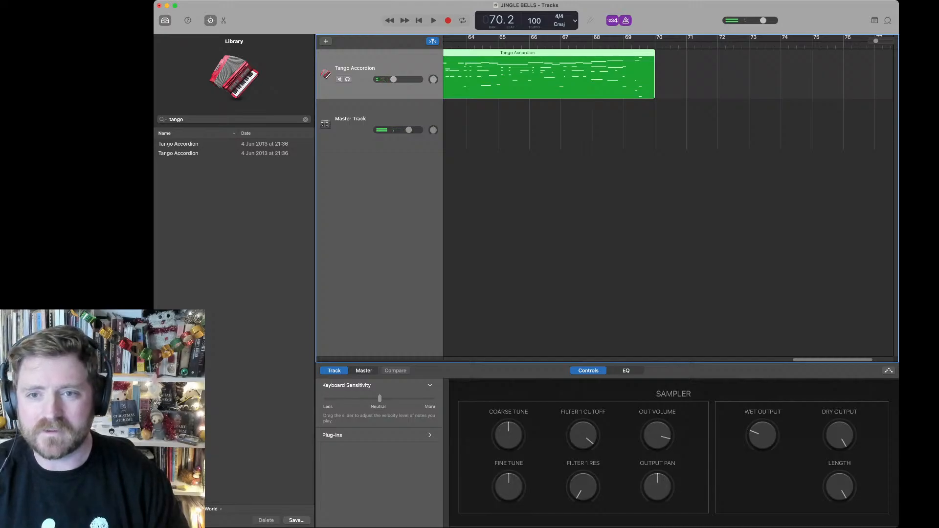
pyautogui.press('Return')
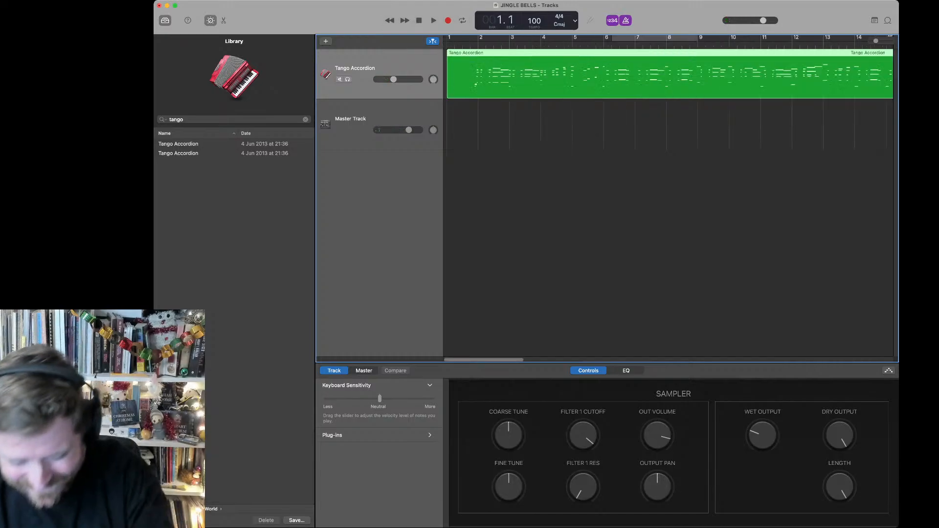
# Step: Duplicate the Tango Accordion track, try Peruvian Panpipes on the copy and settle on the Mexican Guitarron sound
pyautogui.press('super+d')
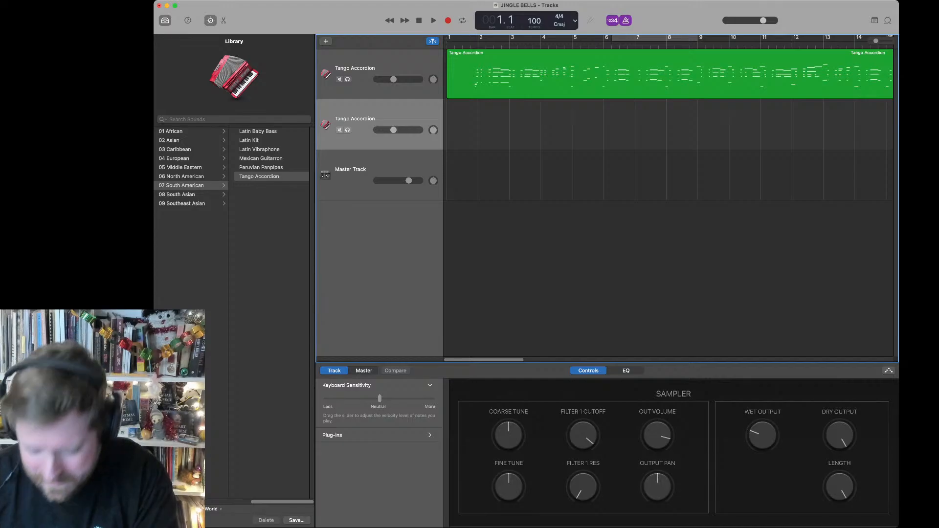
pyautogui.click(261, 168)
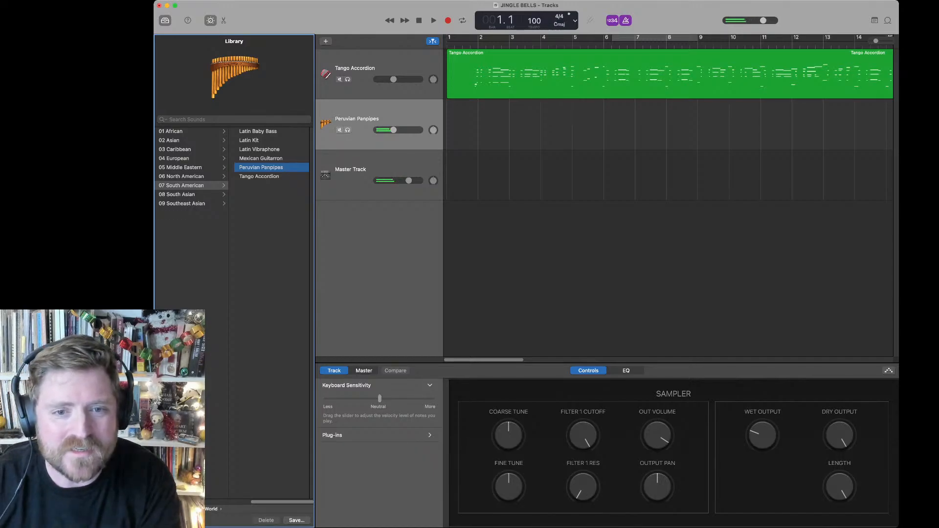
pyautogui.click(261, 158)
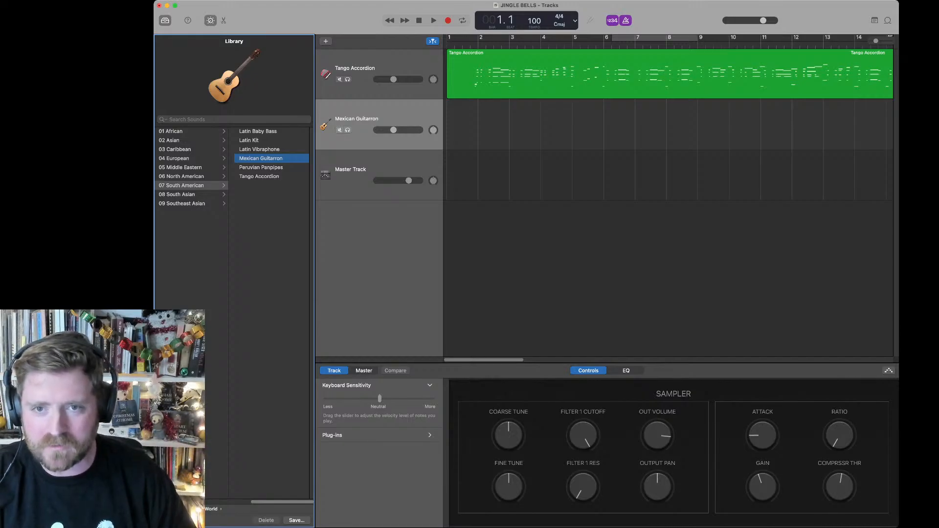
# Step: Record the Mexican Guitarron part, trim the first take's end to just after bar 25 and resume recording to the song's end
pyautogui.press('r')
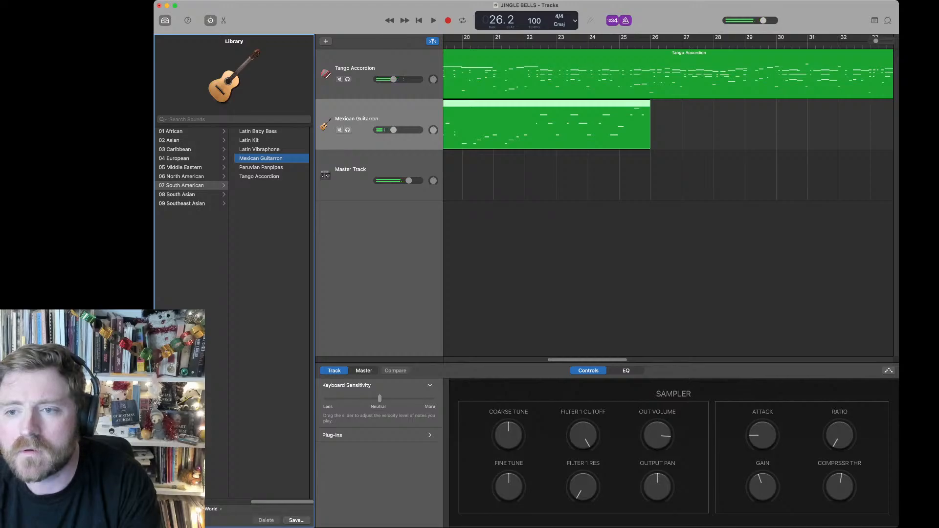
pyautogui.moveTo(647, 138); pyautogui.dragTo(623, 137)
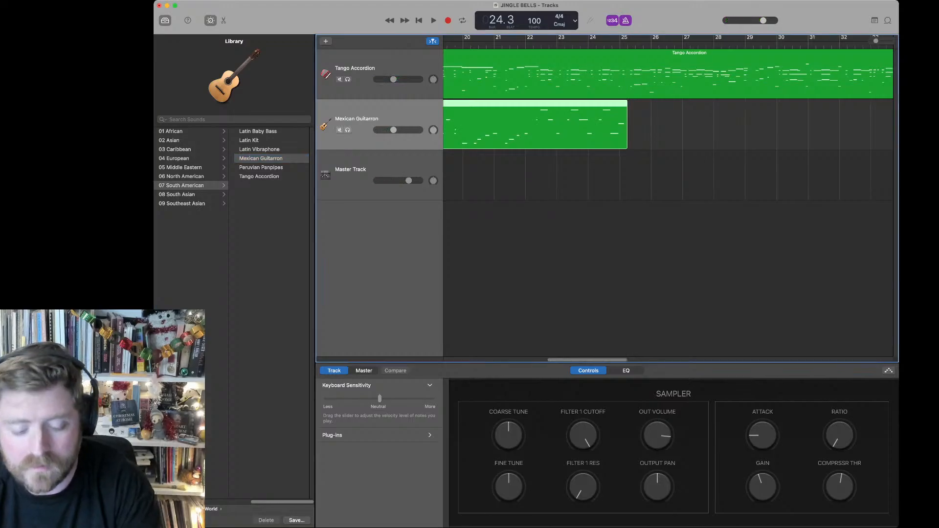
pyautogui.press(',')
pyautogui.press(',')
pyautogui.press(',')
pyautogui.press('r')
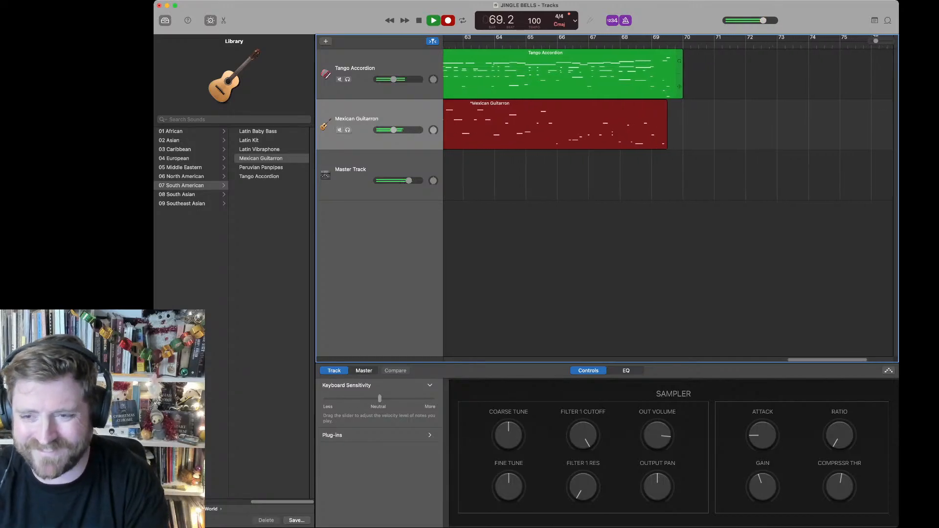
pyautogui.press('space')
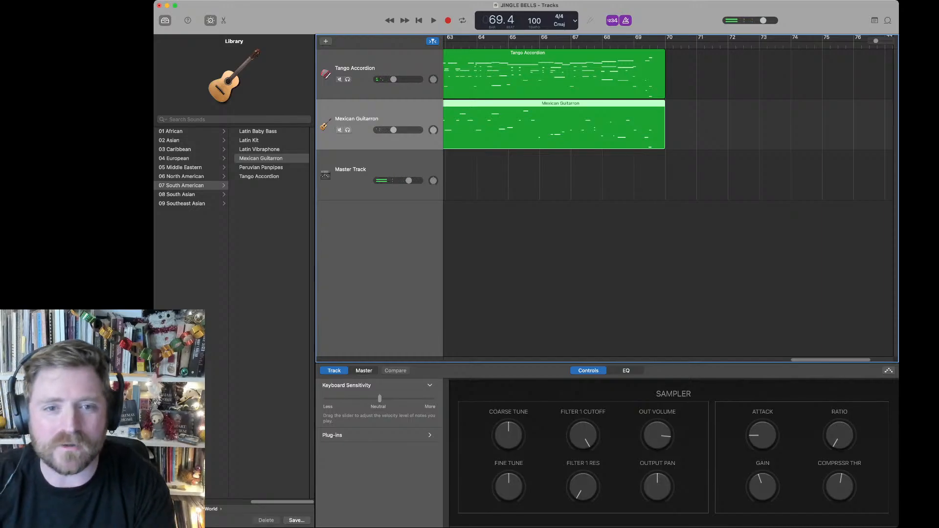
# Step: Duplicate the Mexican Guitarron track and load the Afro-Cuban Upright Piano sound found by searching for "piano"
pyautogui.press('super+d')
pyautogui.press('super+f')
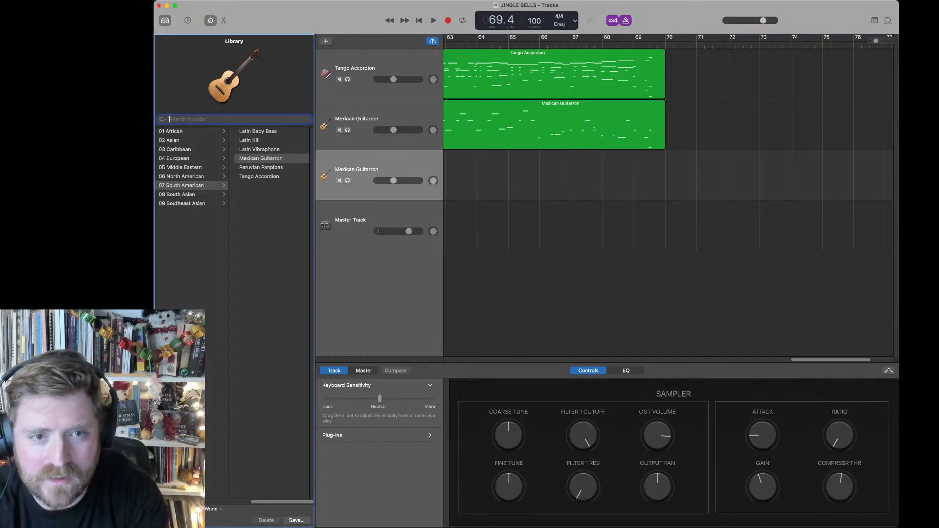
pyautogui.write('piano')
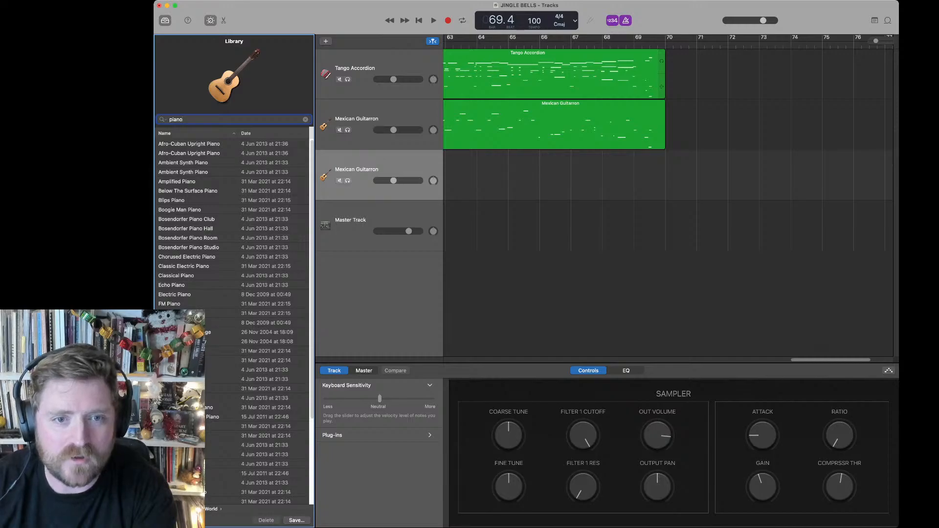
pyautogui.click(196, 144)
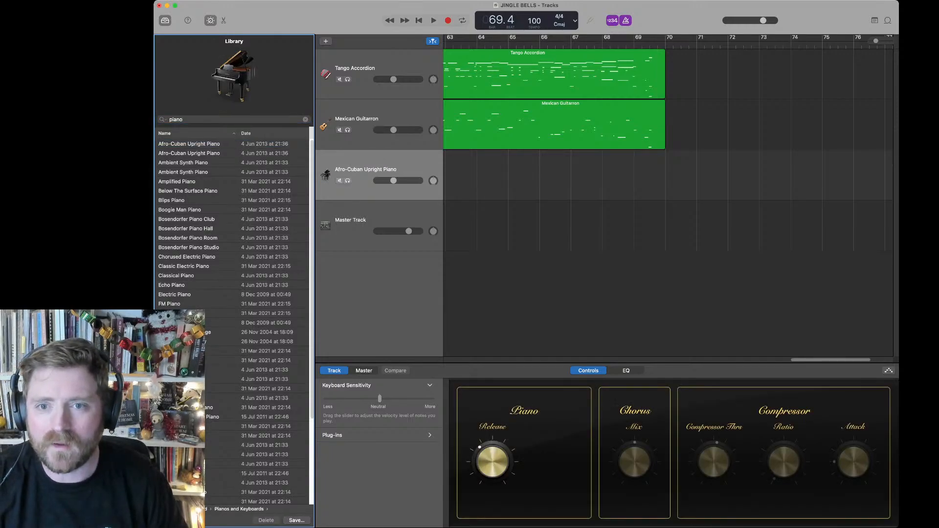
# Step: Return to the start of the song and enable the Space D plug-in on the master track
pyautogui.press('Return')
pyautogui.click(365, 175)
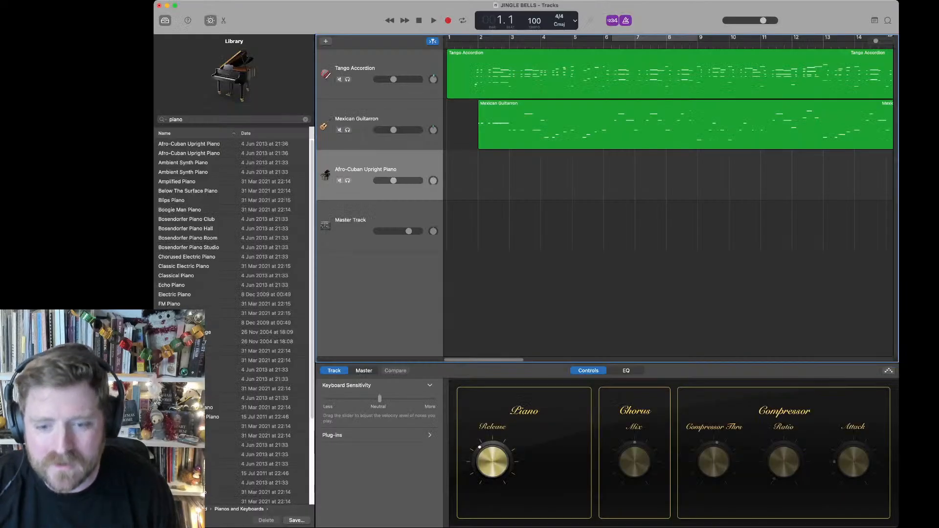
pyautogui.click(362, 71)
pyautogui.click(356, 230)
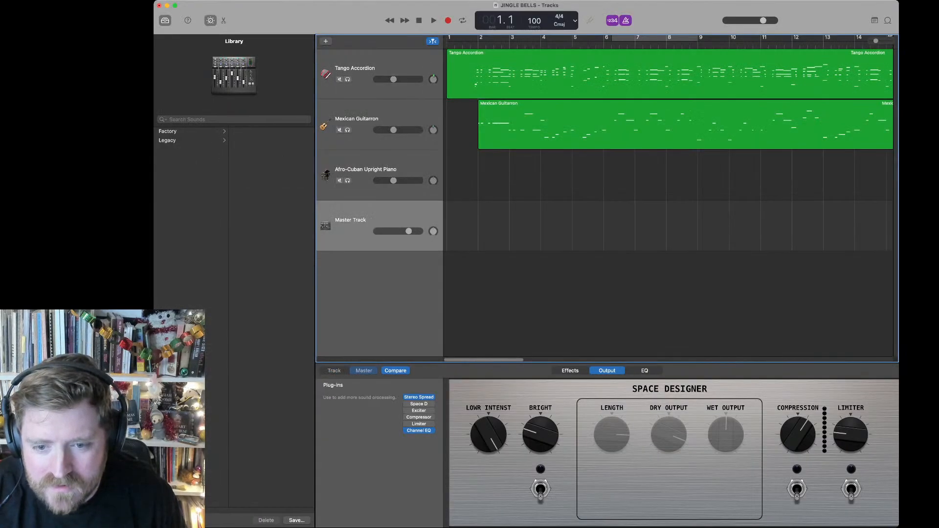
pyautogui.click(406, 404)
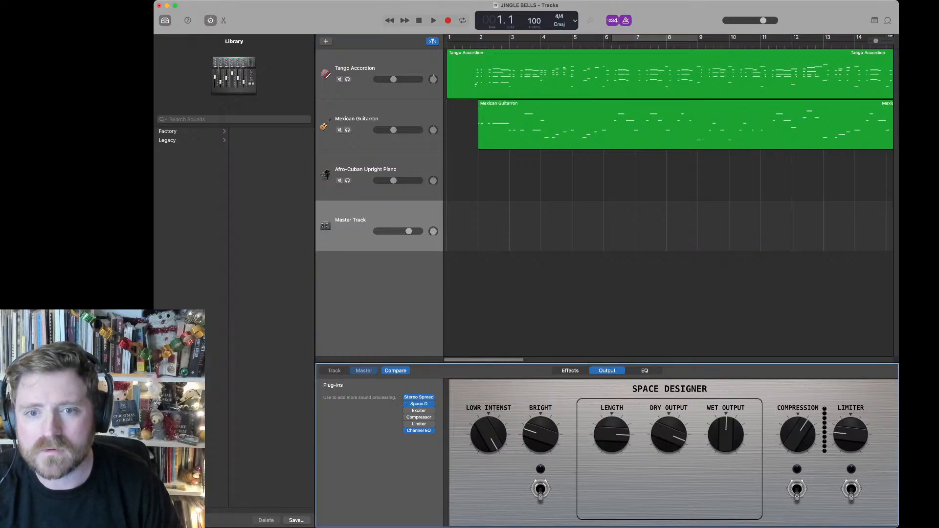
# Step: Play the accordion and guitarron parts from the start with the Afro-Cuban Upright Piano track selected
pyautogui.press('space')
pyautogui.click(358, 179)
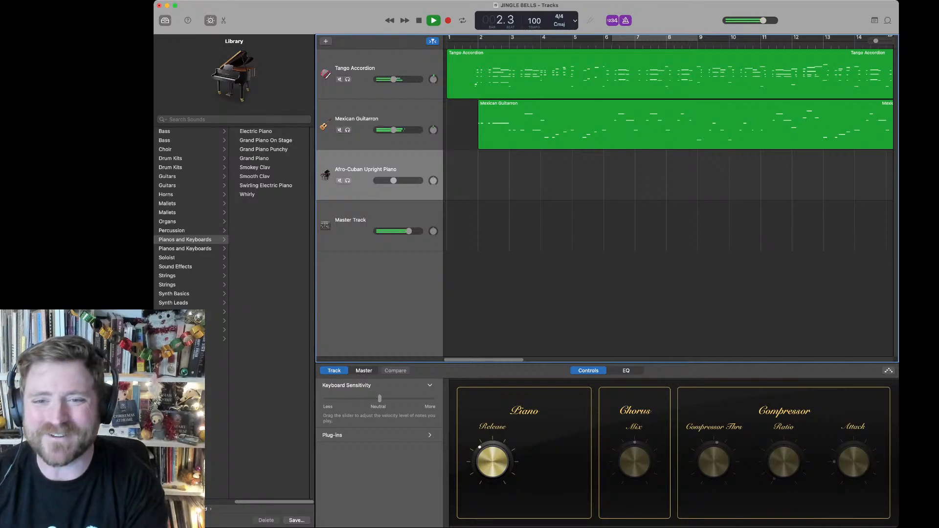
pyautogui.press('space')
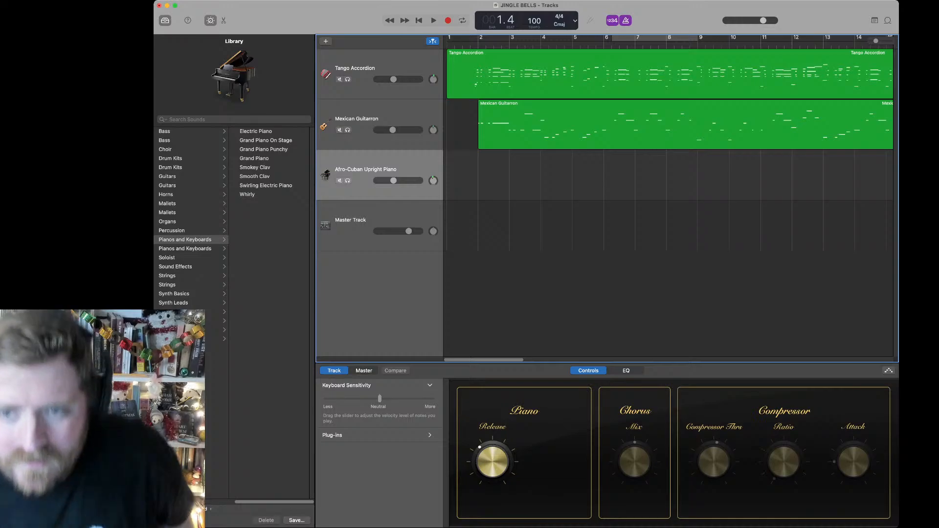
# Step: Record a short Afro-Cuban Upright Piano take over the opening bars
pyautogui.press('r')
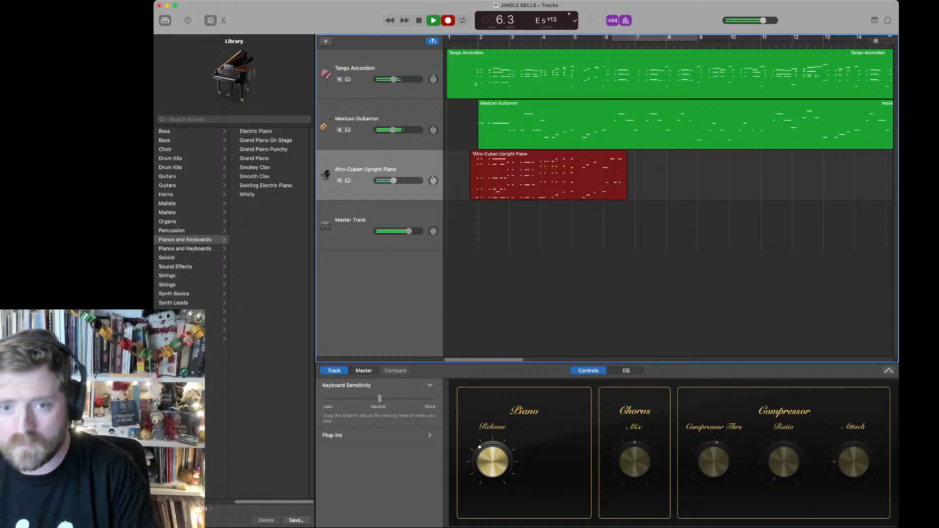
pyautogui.press('space')
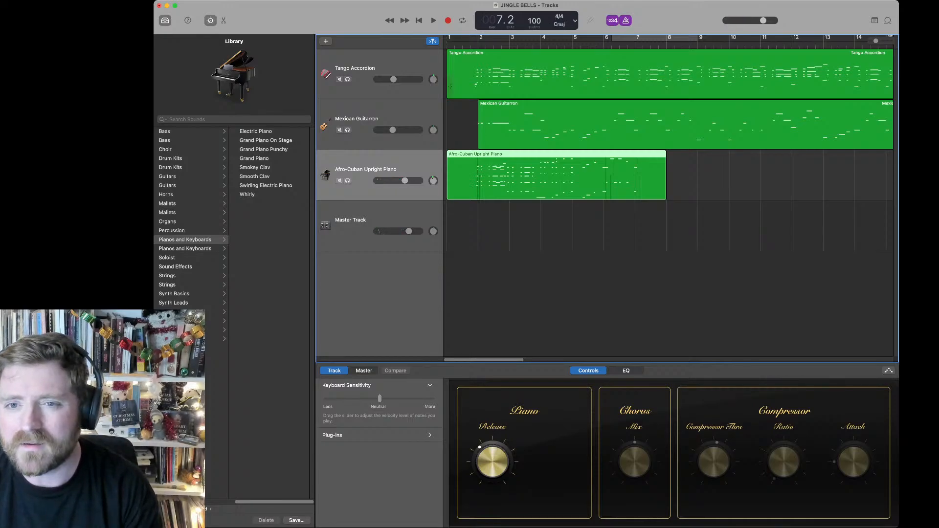
# Step: Duplicate the Afro-Cuban Upright Piano track and move the Tango Accordion region onto the copy
pyautogui.click(449, 86)
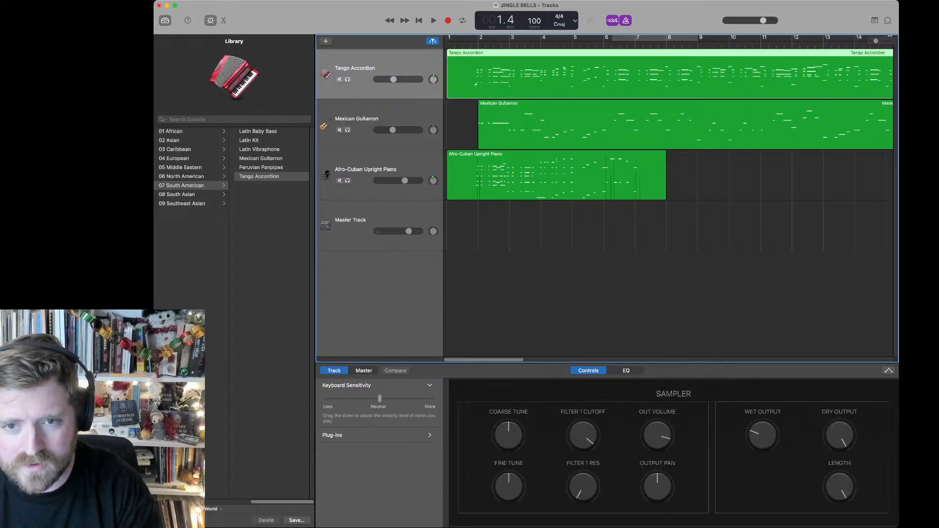
pyautogui.click(365, 174)
pyautogui.press('super+d')
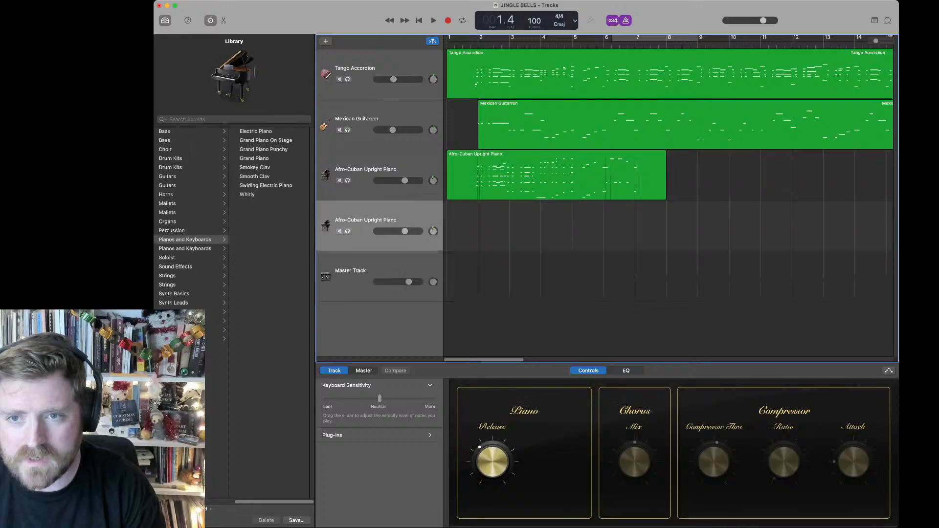
pyautogui.moveTo(450, 86); pyautogui.dragTo(450, 234)
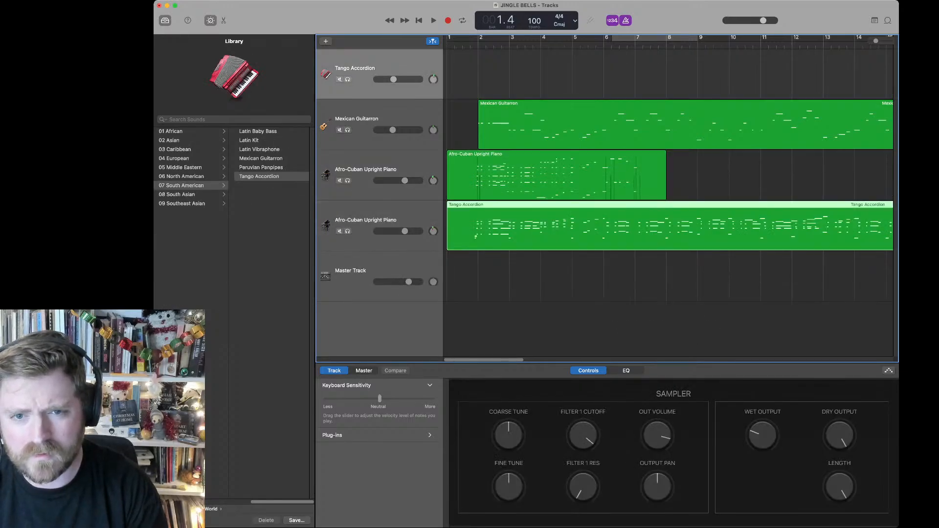
# Step: Slightly lower the duplicate piano track's volume during a brief playback and delete the short take on the first piano track
pyautogui.press('space')
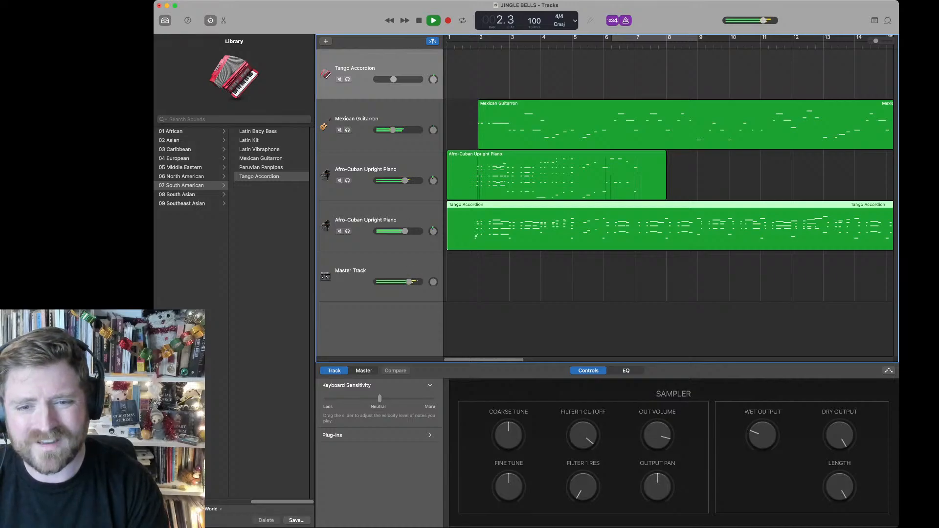
pyautogui.press('space')
pyautogui.moveTo(405, 231); pyautogui.dragTo(399, 232)
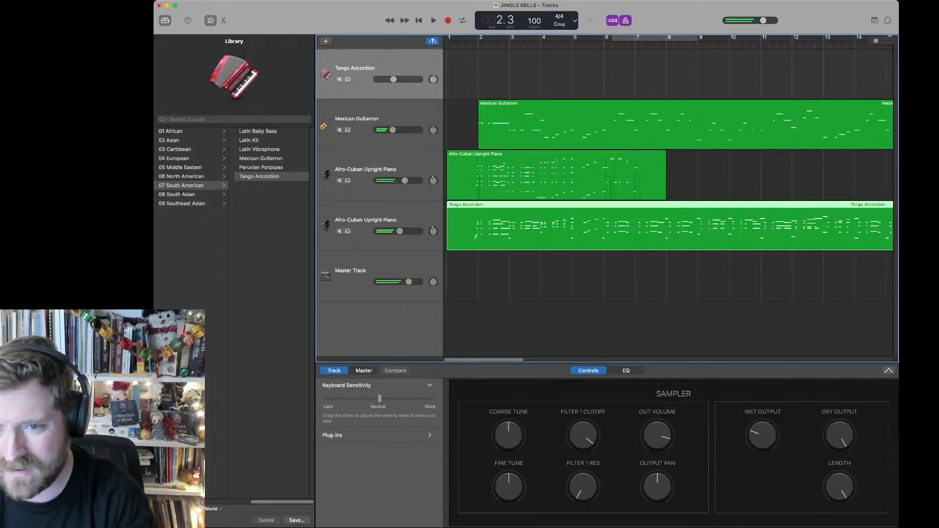
pyautogui.click(553, 175)
pyautogui.press('Delete')
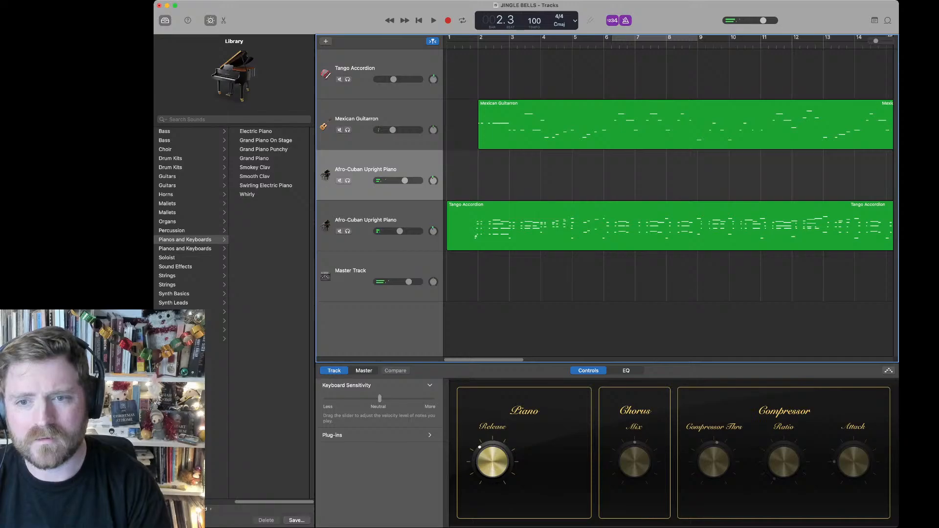
# Step: Play through the opening bars with the Tango Accordion track selected and return to the start
pyautogui.press('space')
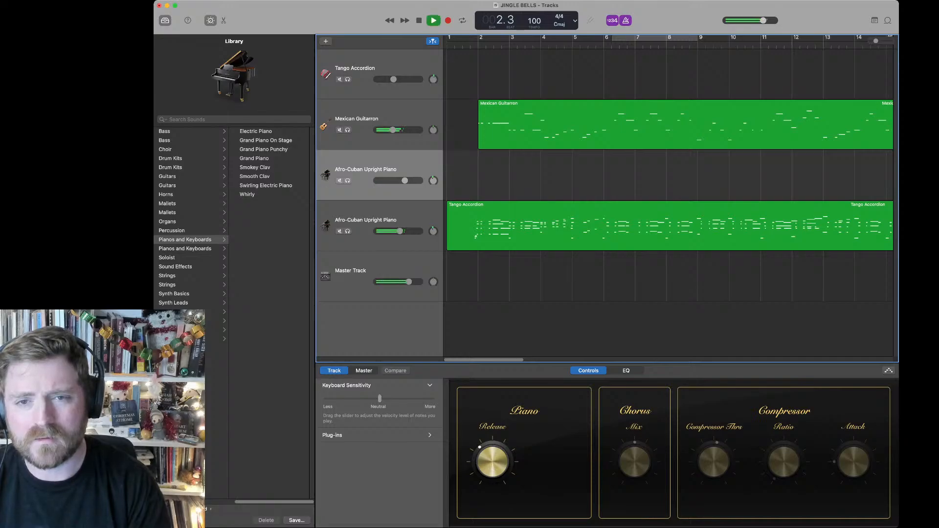
pyautogui.click(355, 68)
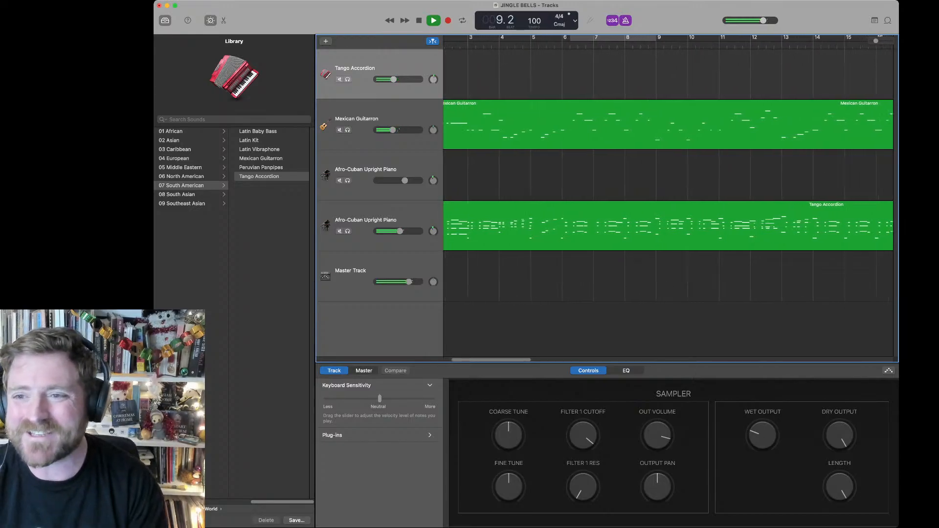
pyautogui.press('space')
pyautogui.press('Return')
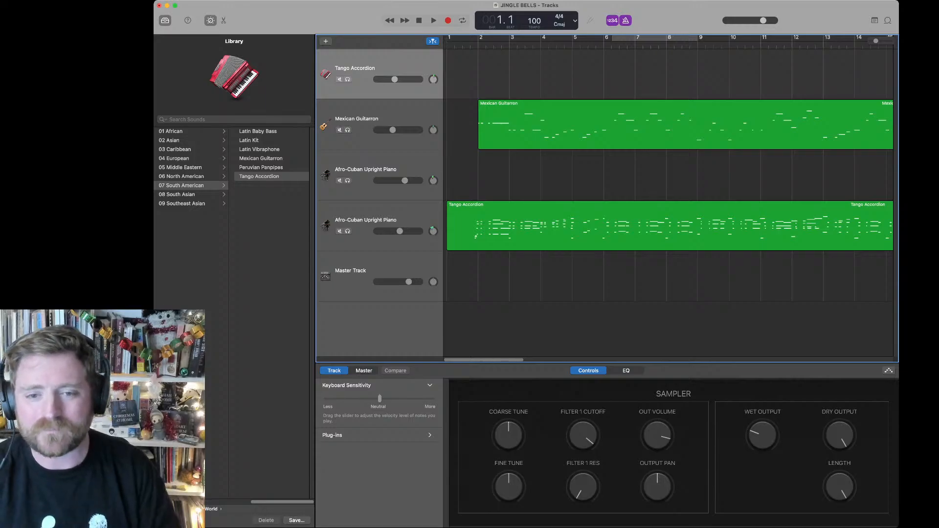
# Step: Start a recording on the Tango Accordion track and stop it during the first bar
pyautogui.press('r')
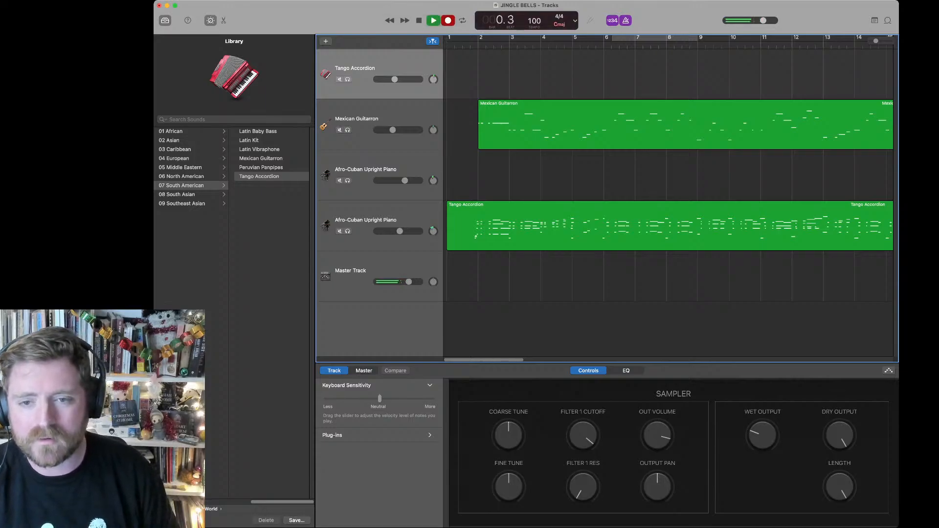
pyautogui.press('space')
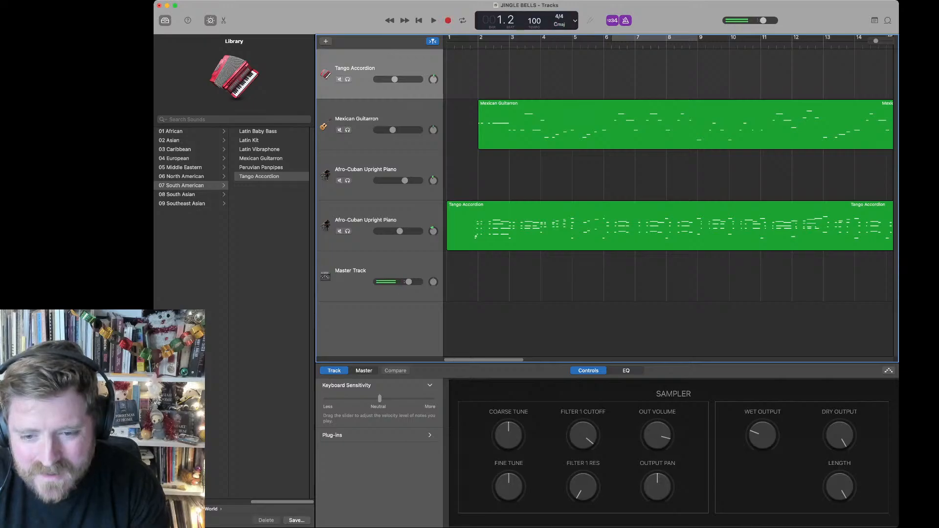
# Step: On the master track's Space Designer reverb, raise the dry output and slightly lower the wet output
pyautogui.click(350, 276)
pyautogui.click(419, 403)
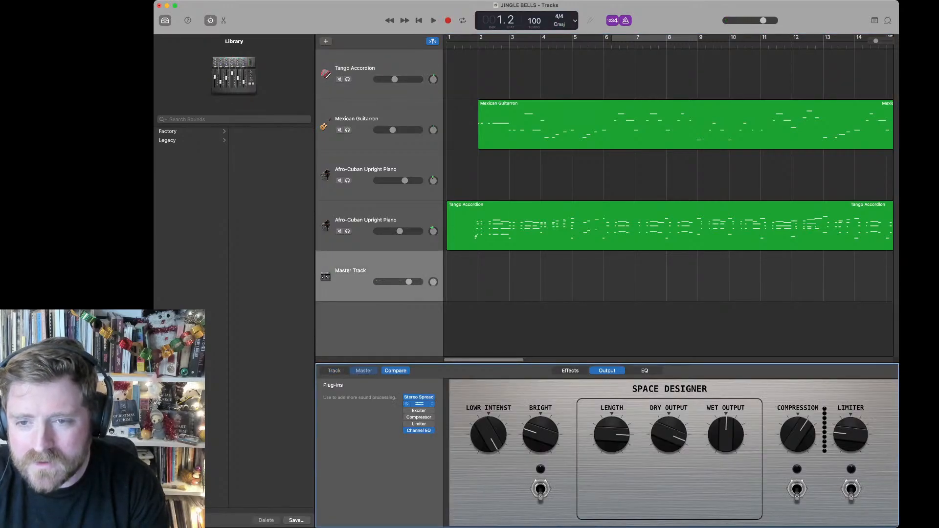
pyautogui.click(419, 403)
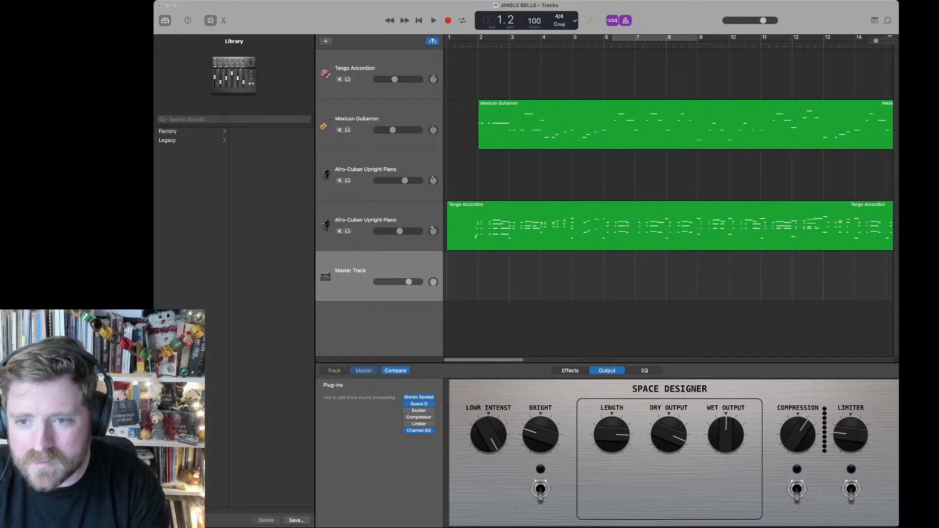
pyautogui.moveTo(669, 434); pyautogui.dragTo(669, 425)
pyautogui.moveTo(725, 435); pyautogui.dragTo(725, 439)
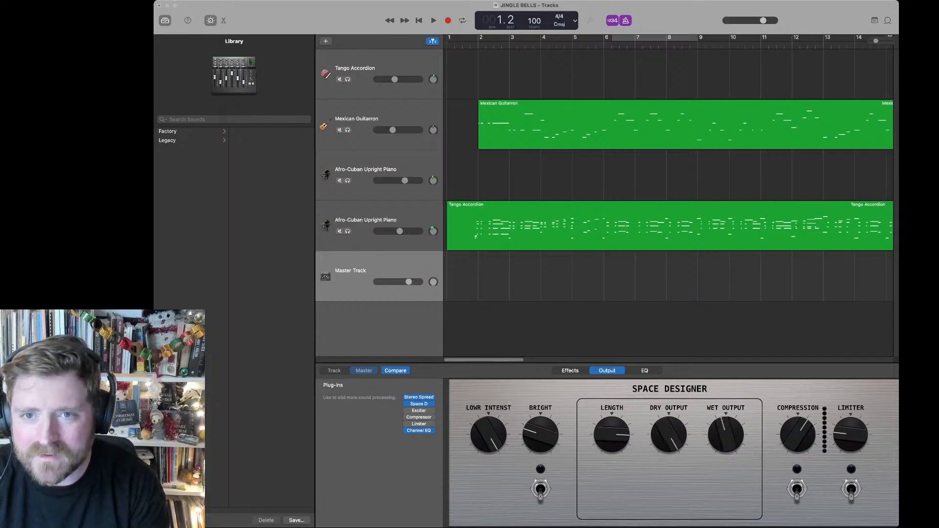
pyautogui.press('Return')
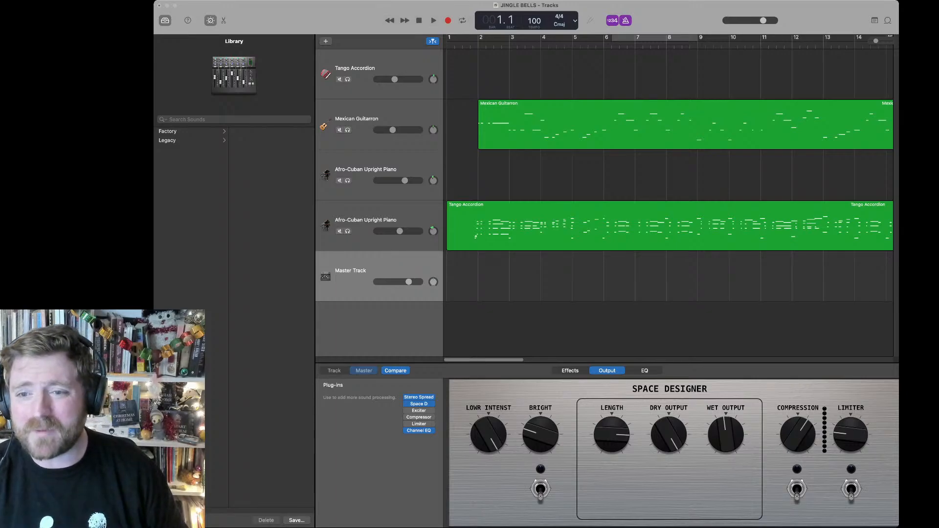
pyautogui.click(366, 176)
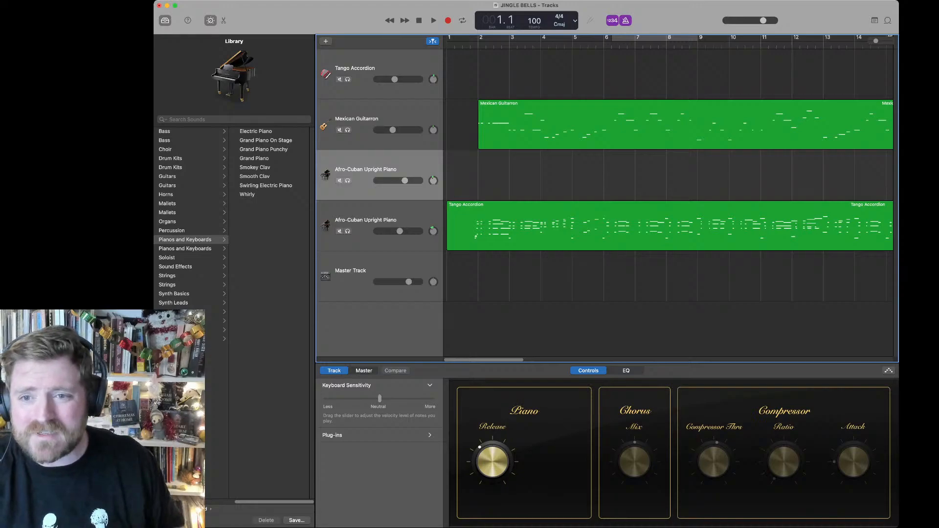
pyautogui.press('super+Tab')
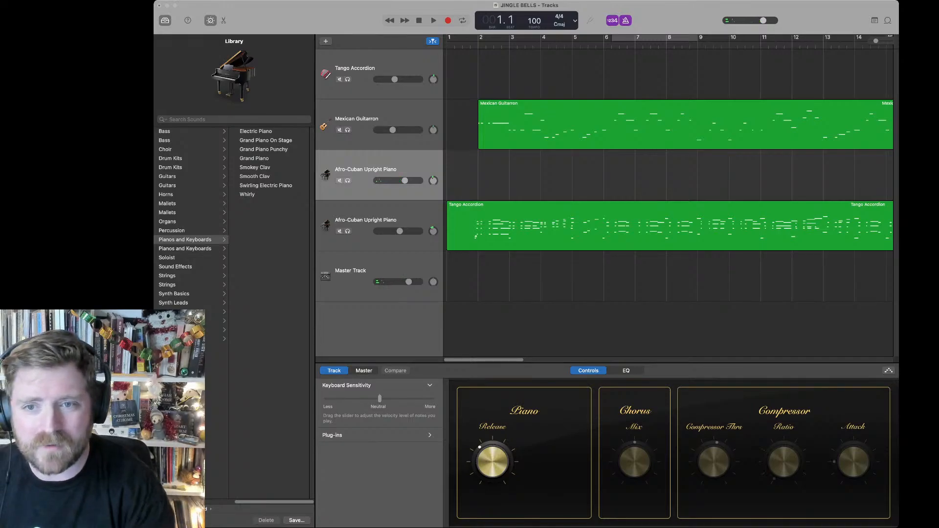
pyautogui.press('r')
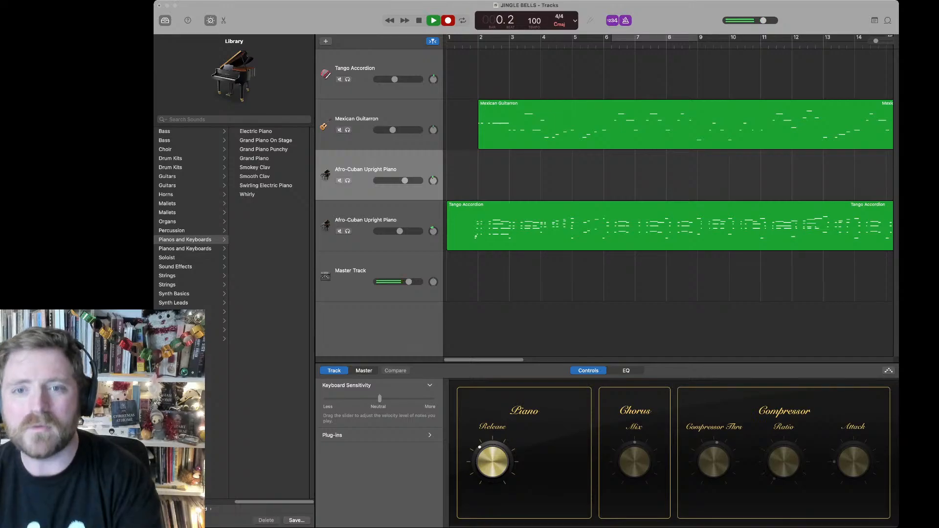
pyautogui.press('space')
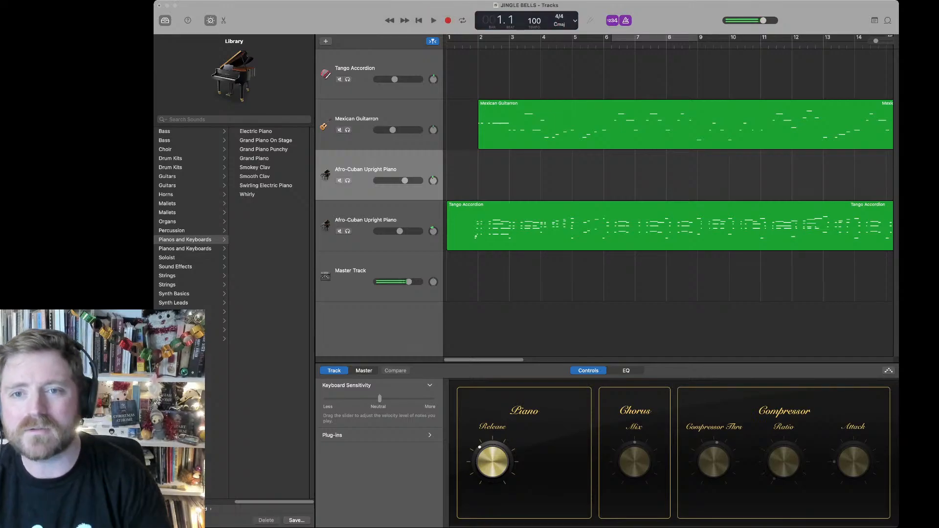
# Step: Record a Tango Accordion take over the opening bars to about bar 9 and delete it
pyautogui.click(356, 69)
pyautogui.press('r')
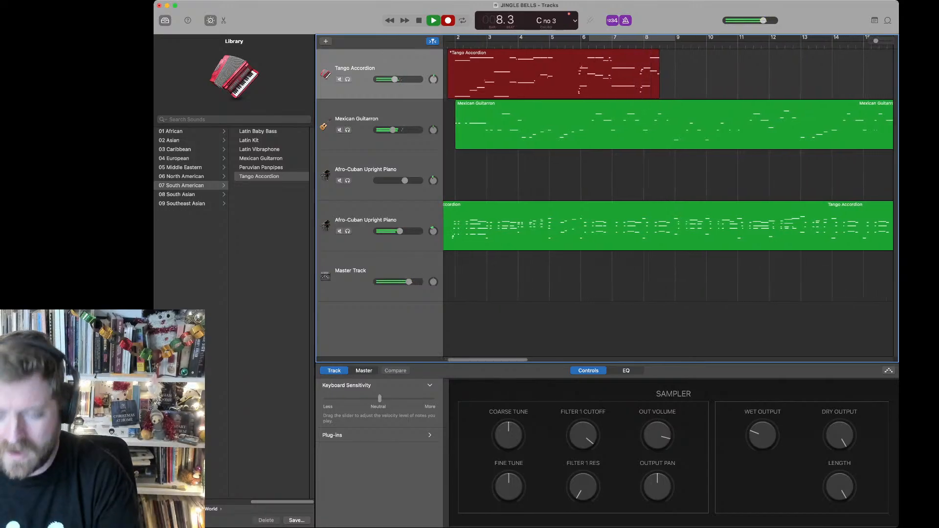
pyautogui.press('space')
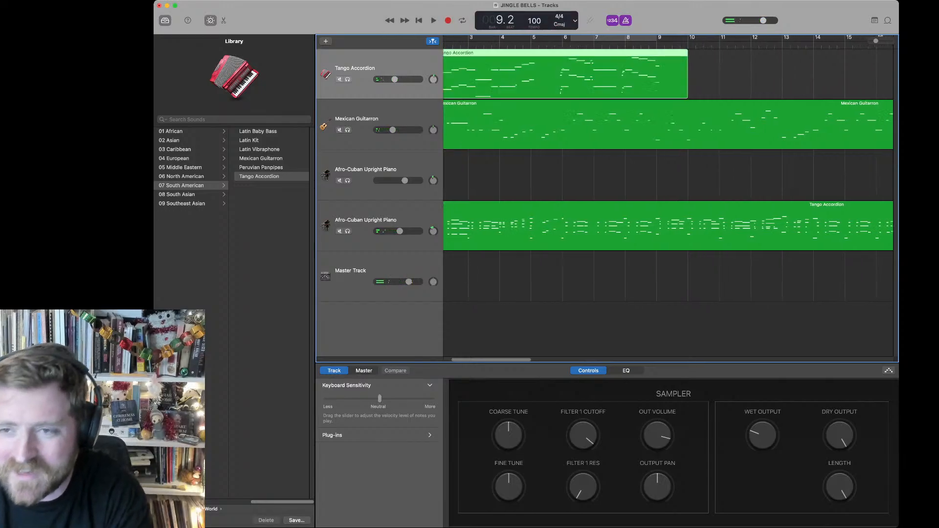
pyautogui.hscroll(-3, 667, 195)
pyautogui.press('Delete')
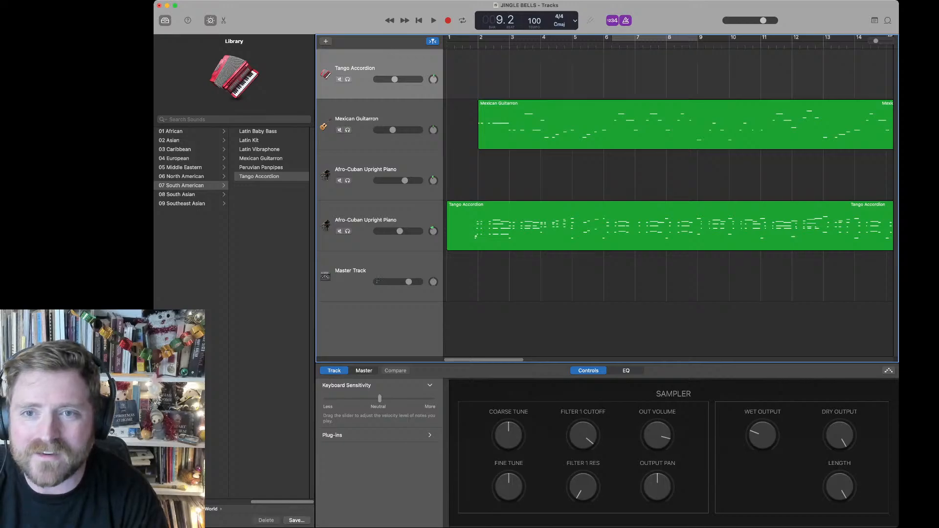
# Step: Record a Tango Accordion take from bar 2 to about bar 13, trim its end to just before bar 10, and play it back
pyautogui.click(480, 39)
pyautogui.press('r')
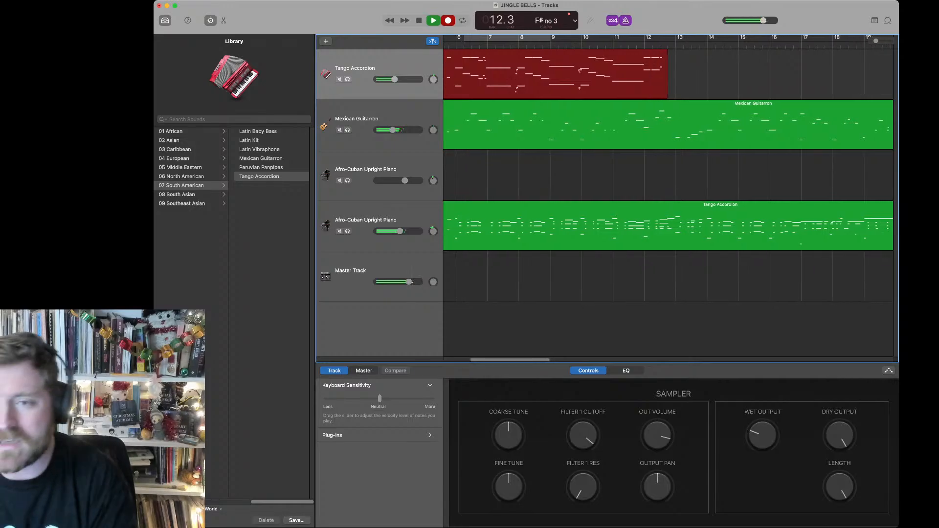
pyautogui.press('space')
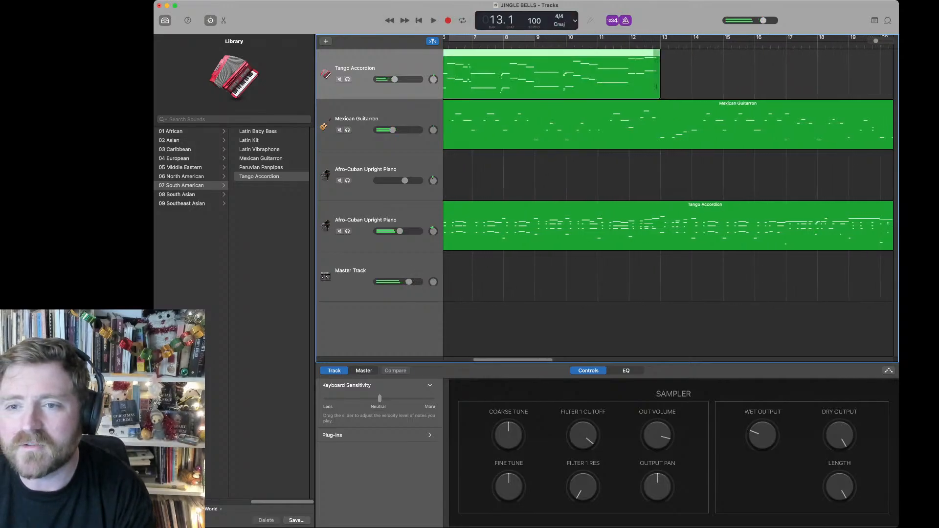
pyautogui.moveTo(658, 73); pyautogui.dragTo(562, 73)
pyautogui.press('space')
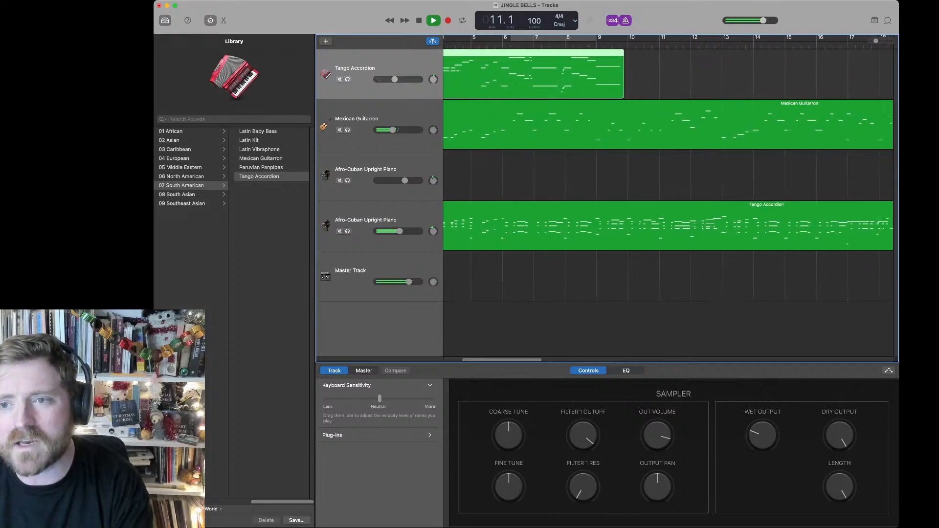
pyautogui.press('space')
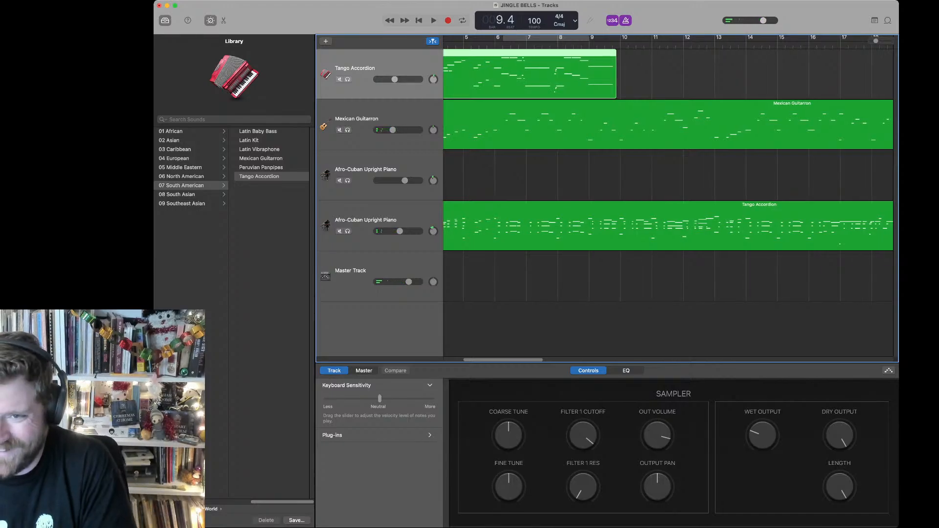
# Step: Continue the Tango Accordion recording to about bar 24, hide the Smart Controls, and trim the region's end back to bar 21 beat 3
pyautogui.press('r')
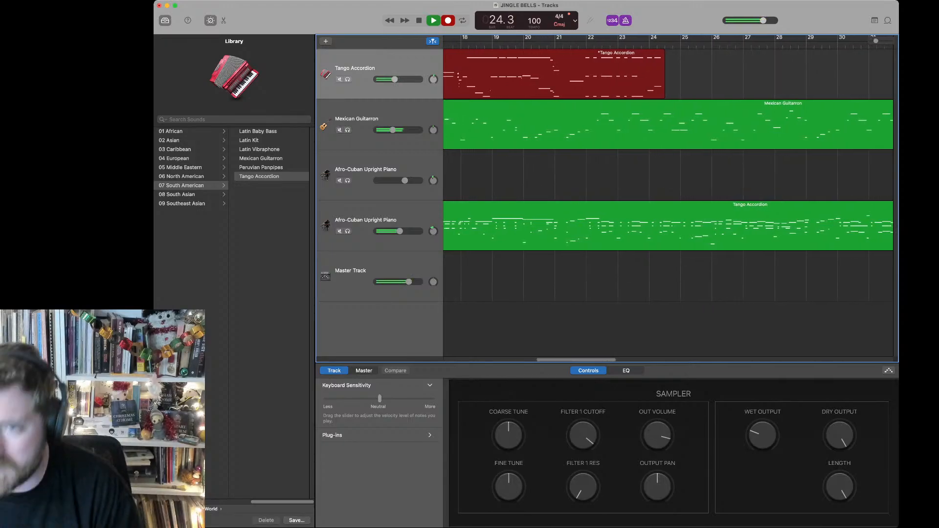
pyautogui.press('space')
pyautogui.press('b')
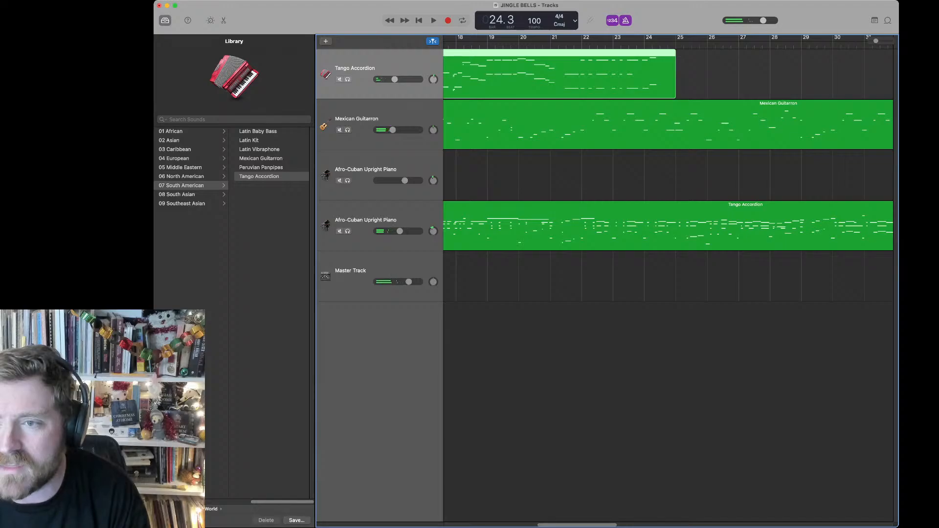
pyautogui.moveTo(674, 87); pyautogui.dragTo(566, 87)
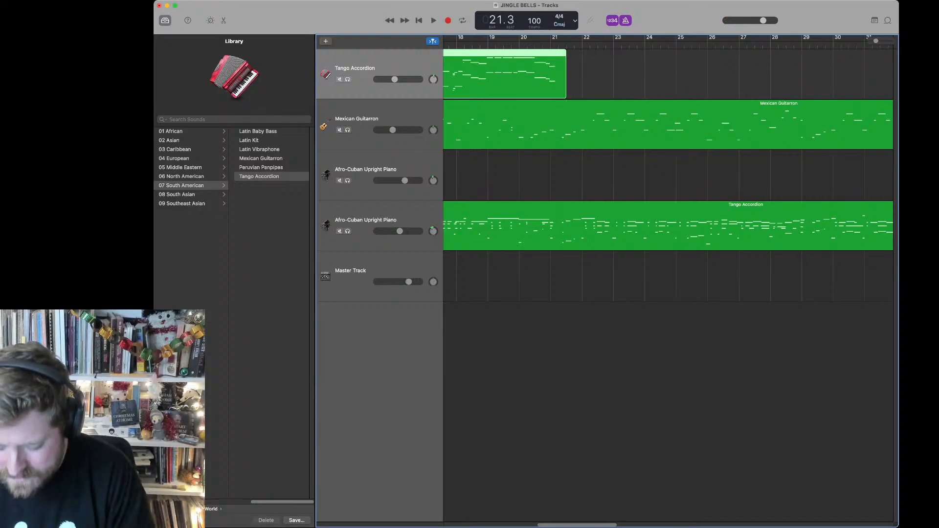
# Step: Record more Tango Accordion from about bar 21 to bar 37 and trim the region's end back to bar 33
pyautogui.press('space')
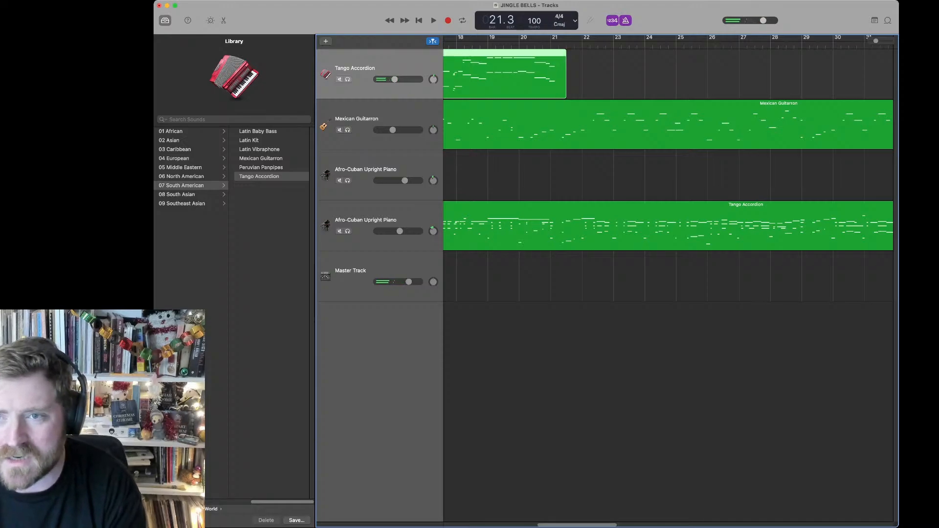
pyautogui.press('r')
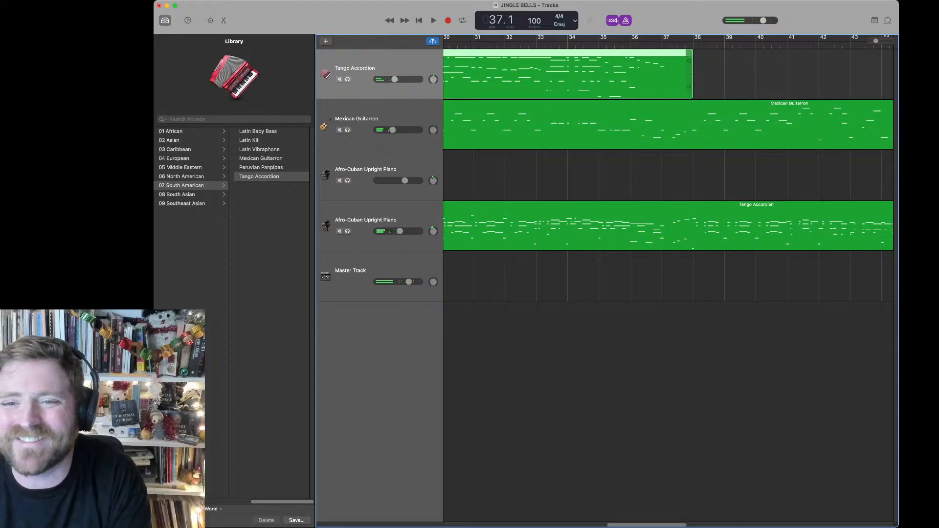
pyautogui.moveTo(691, 87); pyautogui.dragTo(535, 87)
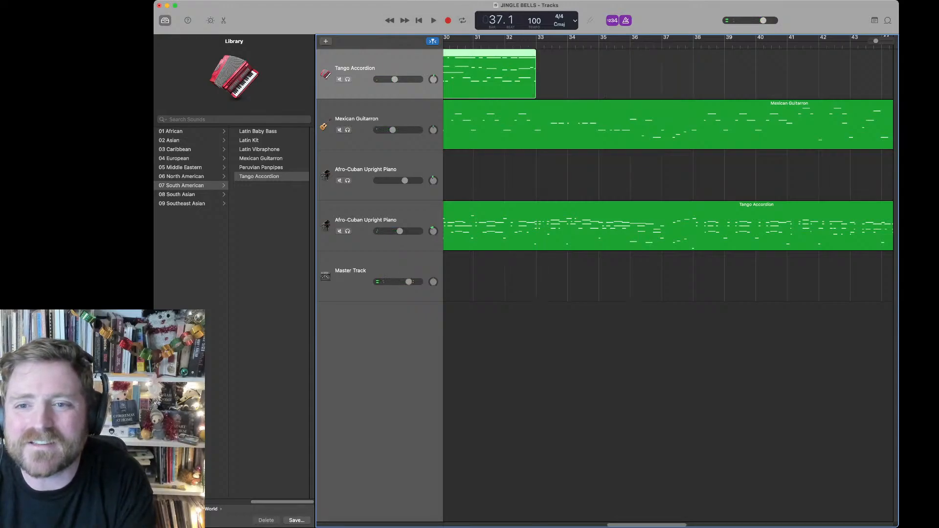
# Step: Try to resume the accordion recording around bar 30, stop in bar 31, and trim the region's end back to bar 30
pyautogui.press('space')
pyautogui.press('space')
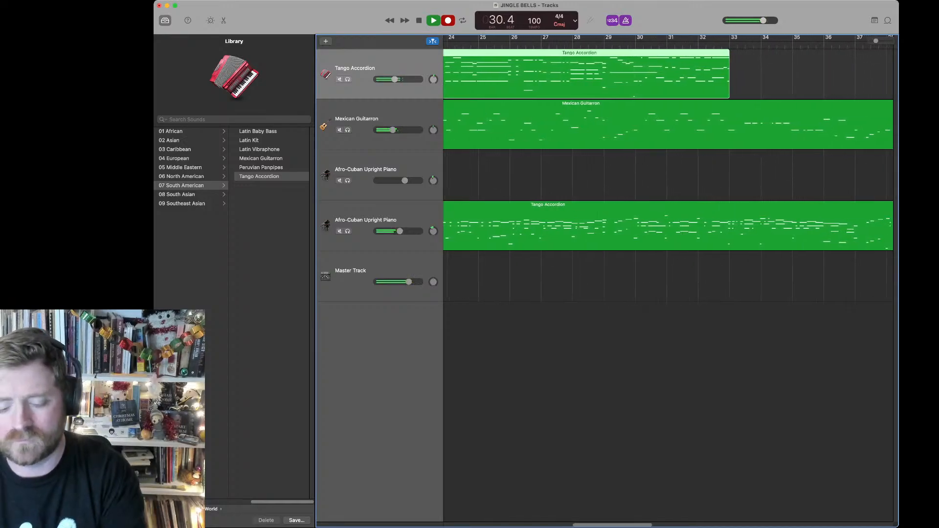
pyautogui.press('space')
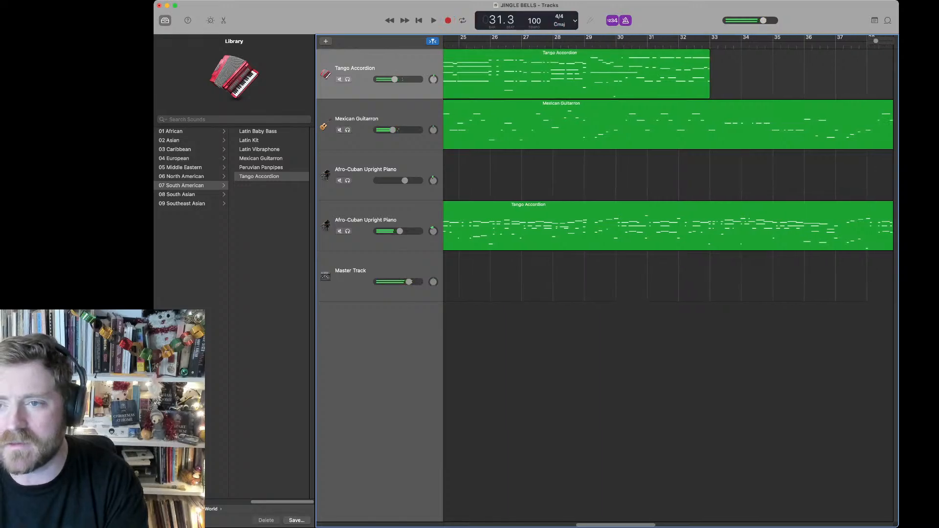
pyautogui.moveTo(707, 87); pyautogui.dragTo(619, 87)
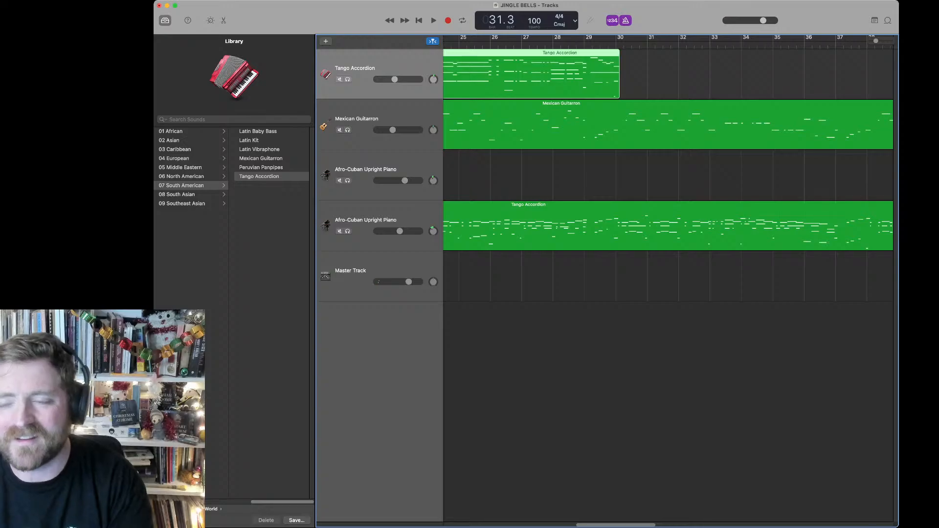
# Step: Step the playhead back a few bars and record the rest of the Tango Accordion part to the song's end in bar 69
pyautogui.press(',')
pyautogui.press(',')
pyautogui.press(',')
pyautogui.press('r')
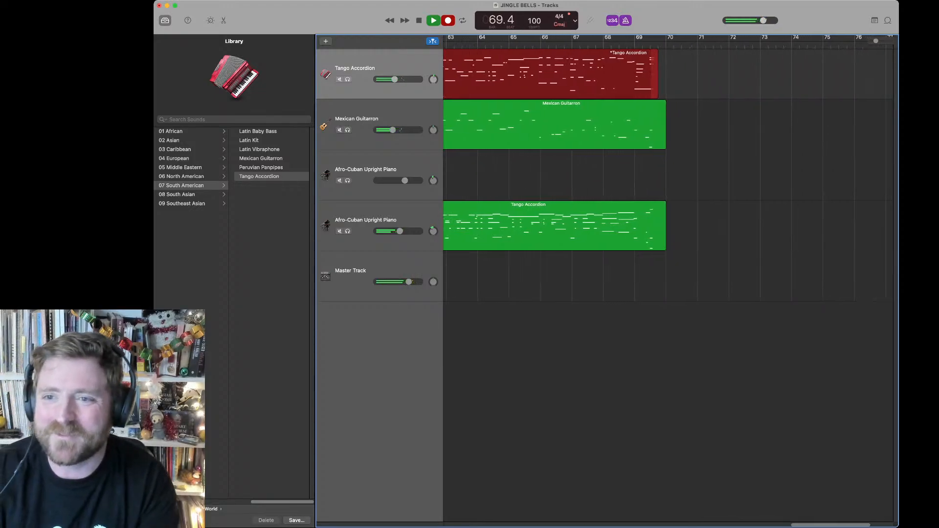
pyautogui.press('space')
# Step: Return the playhead from the end of the song to bar 1
pyautogui.press(',')
pyautogui.press(',')
pyautogui.press(',')
pyautogui.press(',')
pyautogui.press(',')
pyautogui.press(',')
pyautogui.press(',')
pyautogui.press(',')
pyautogui.press(',')
pyautogui.press(',')
pyautogui.press(',')
pyautogui.press(',')
pyautogui.press(',')
pyautogui.press(',')
pyautogui.press(',')
pyautogui.press(',')
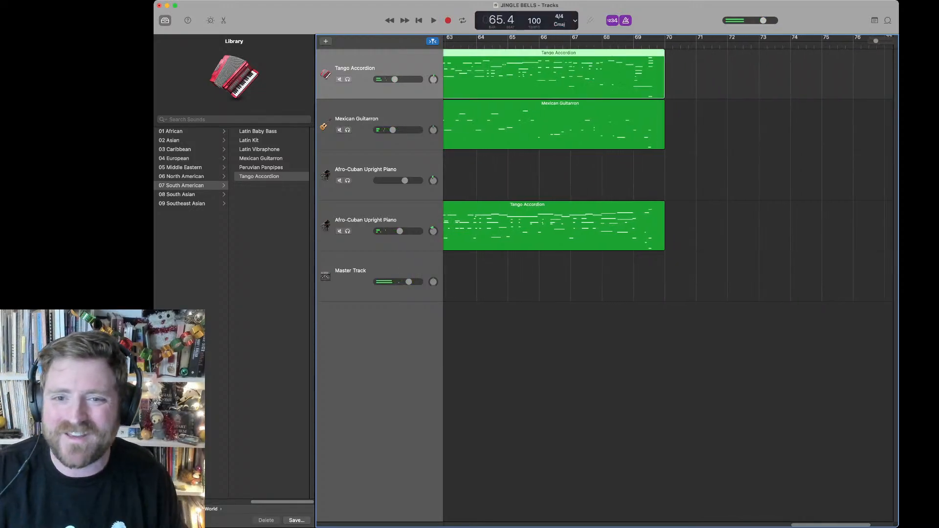
pyautogui.press(',')
pyautogui.press(',')
pyautogui.press(',')
pyautogui.press(',')
pyautogui.press(',')
pyautogui.press(',')
pyautogui.press(',')
pyautogui.press(',')
pyautogui.press(',')
pyautogui.press(',')
pyautogui.press(',')
pyautogui.press(',')
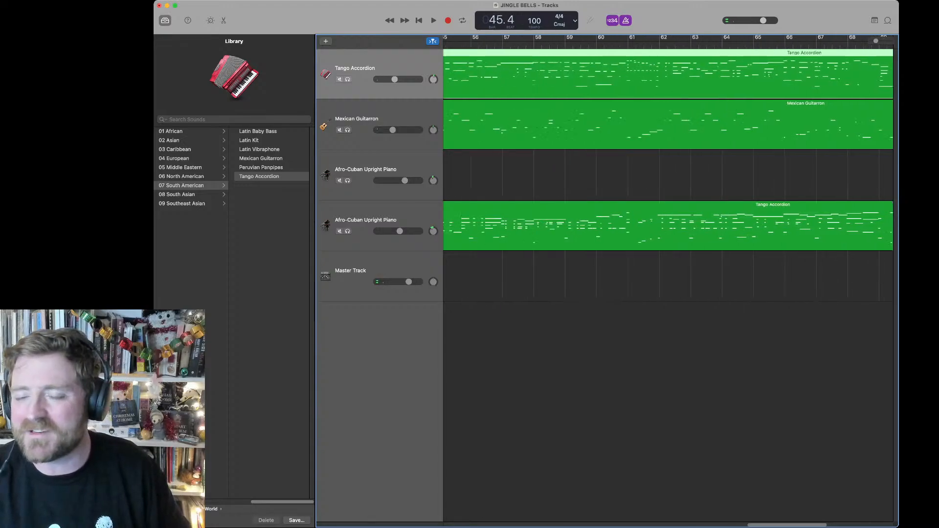
pyautogui.press(',')
pyautogui.press(',')
pyautogui.press(',')
pyautogui.press(',')
pyautogui.press(',')
pyautogui.press(',')
pyautogui.press(',')
pyautogui.press(',')
pyautogui.press(',')
pyautogui.press(',')
pyautogui.press(',')
pyautogui.press(',')
pyautogui.press(',')
pyautogui.press(',')
pyautogui.press(',')
pyautogui.press(',')
pyautogui.press(',')
pyautogui.press(',')
pyautogui.press(',')
pyautogui.press(',')
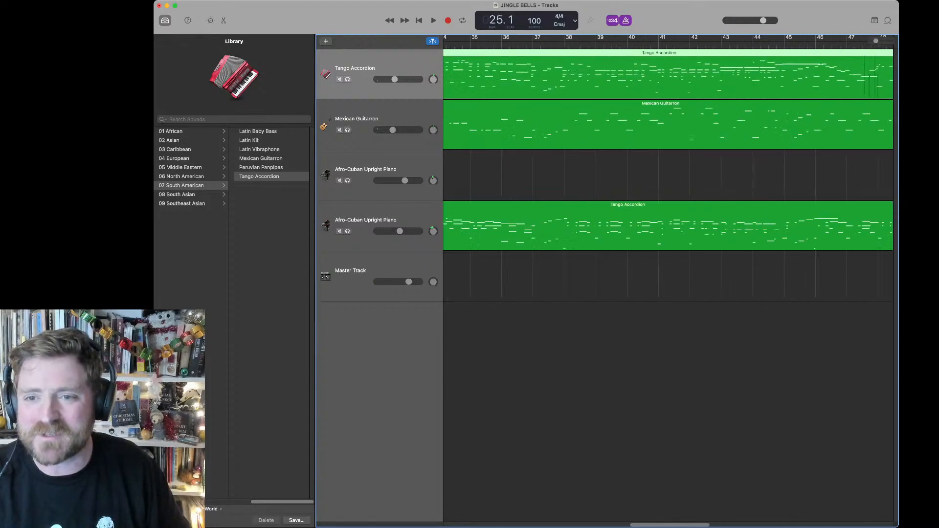
pyautogui.press(',')
pyautogui.press(',')
pyautogui.press(',')
pyautogui.press(',')
pyautogui.press(',')
pyautogui.press(',')
pyautogui.press(',')
pyautogui.press(',')
pyautogui.press(',')
pyautogui.press(',')
pyautogui.press(',')
pyautogui.press(',')
pyautogui.press(',')
pyautogui.press(',')
pyautogui.press(',')
pyautogui.press(',')
pyautogui.press(',')
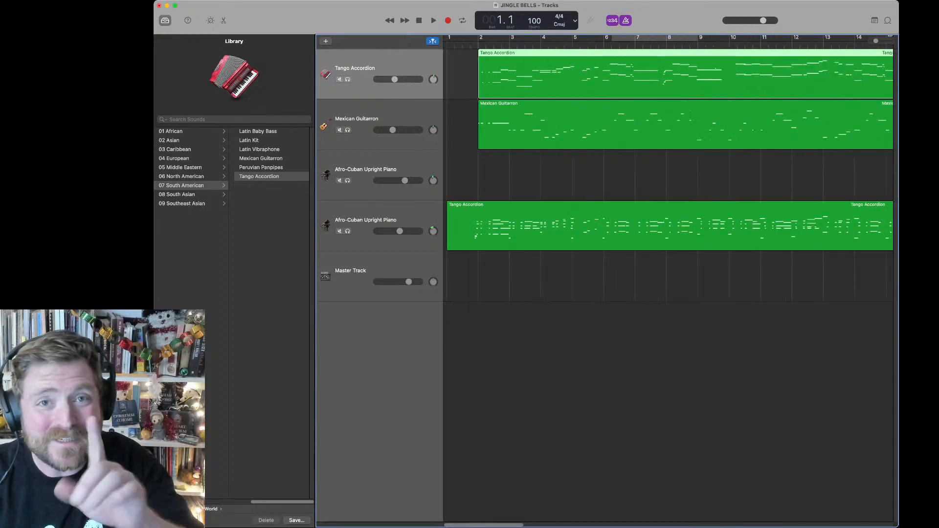
# Step: Search the sound library for "flute", try Flute Section Legato on the first Afro-Cuban Upright Piano track, and settle on Pop Flute
pyautogui.click(363, 171)
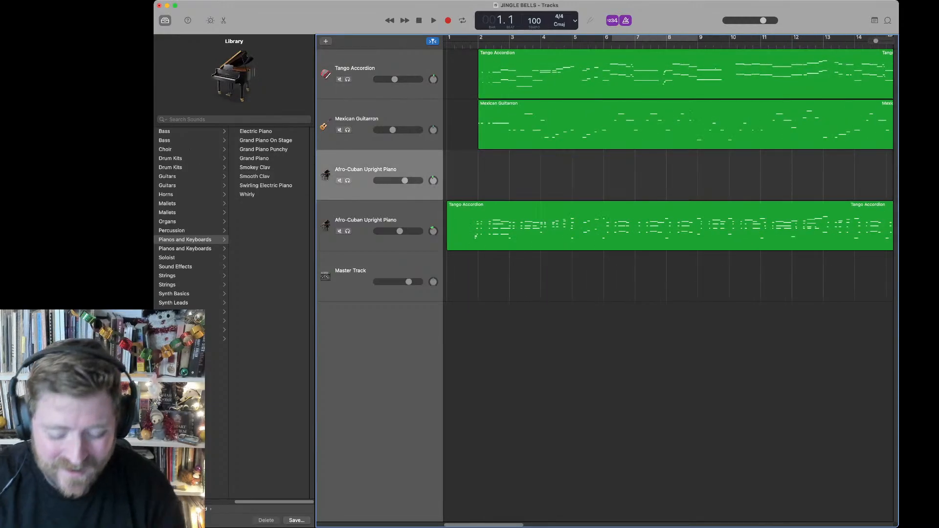
pyautogui.click(234, 119)
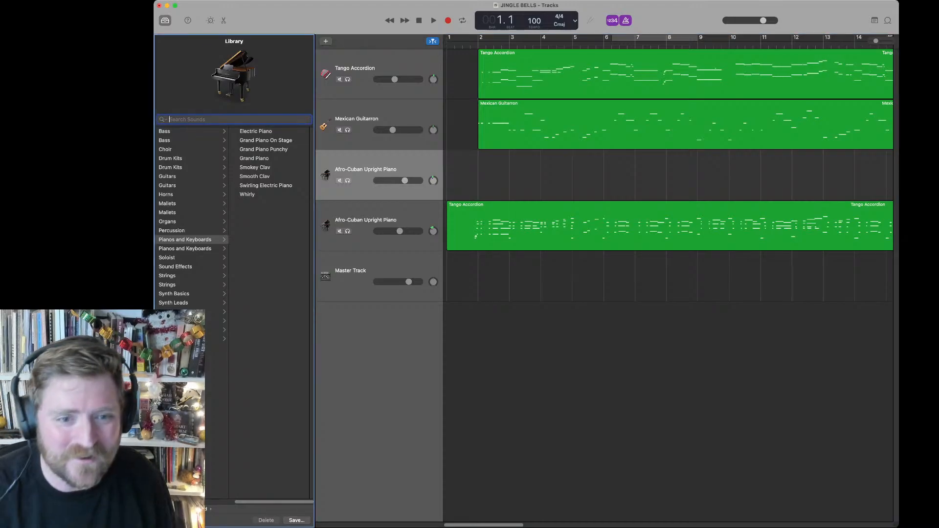
pyautogui.write('flute')
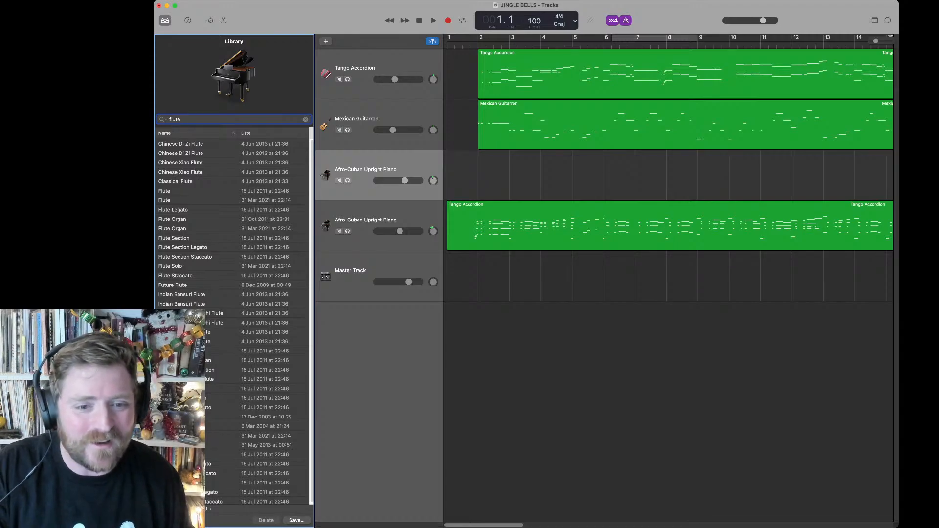
pyautogui.scroll(-1, 234, 323)
pyautogui.scroll(1, 233, 322)
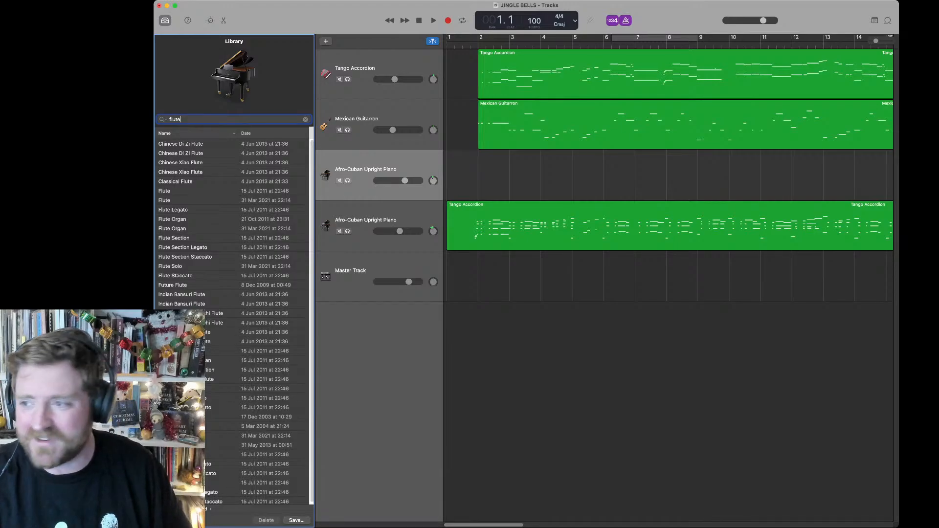
pyautogui.click(183, 247)
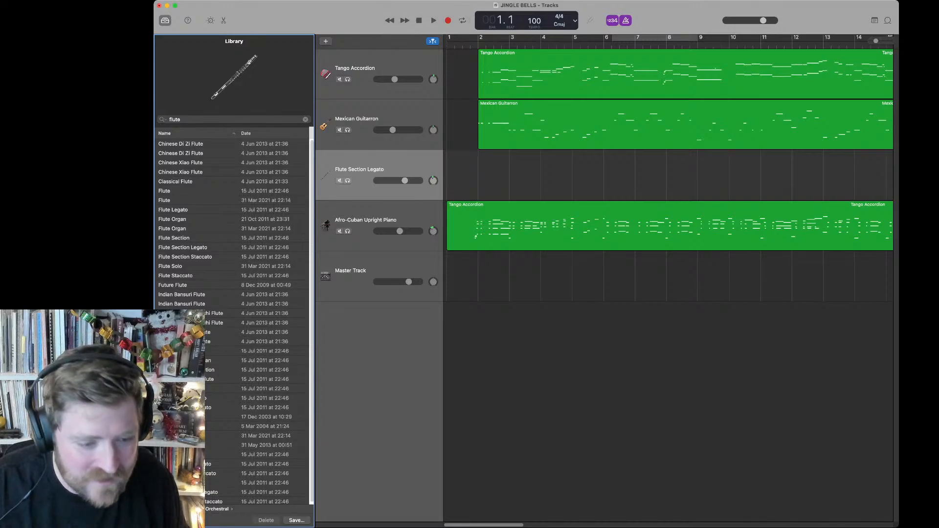
pyautogui.click(232, 416)
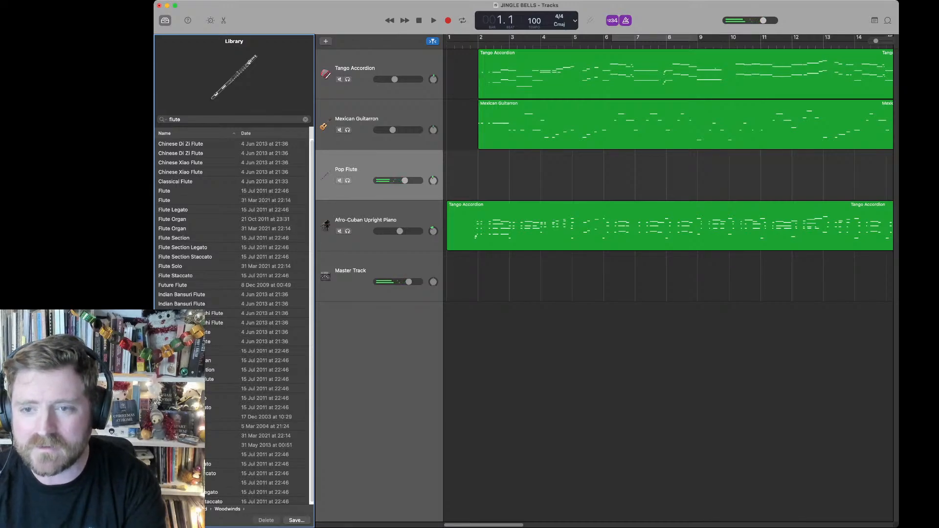
# Step: Set the tempo to 114, turn off the metronome, and run a recording on the Pop Flute track from bar 1 to bar 14
pyautogui.hscroll(7, 668, 278)
pyautogui.hscroll(-7, 668, 279)
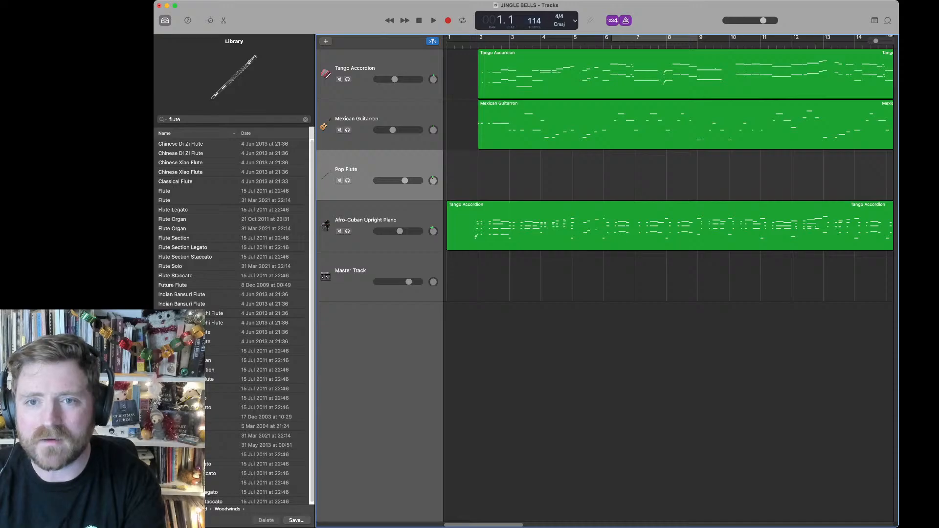
pyautogui.press('r')
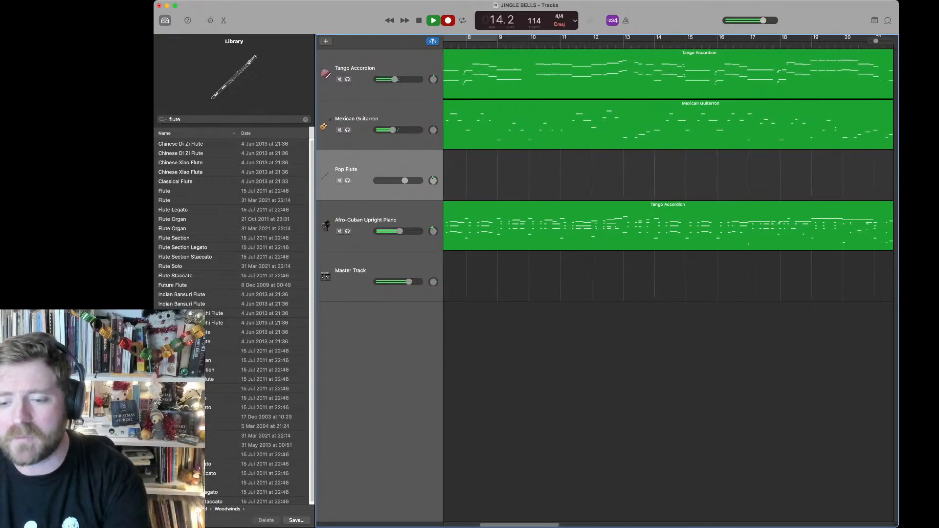
pyautogui.press('space')
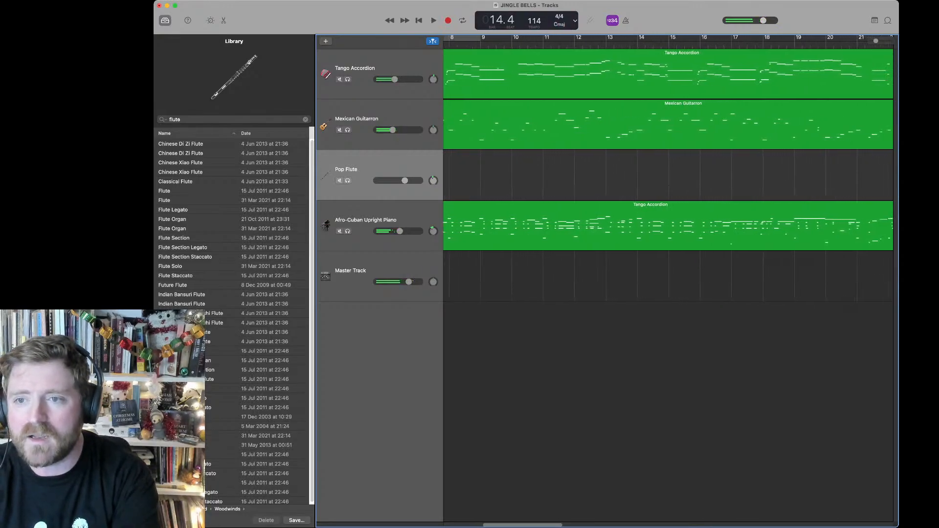
# Step: Play the arrangement with the Pop Flute track selected and stop at bar 23
pyautogui.hscroll(6, 668, 289)
pyautogui.hscroll(-1, 668, 288)
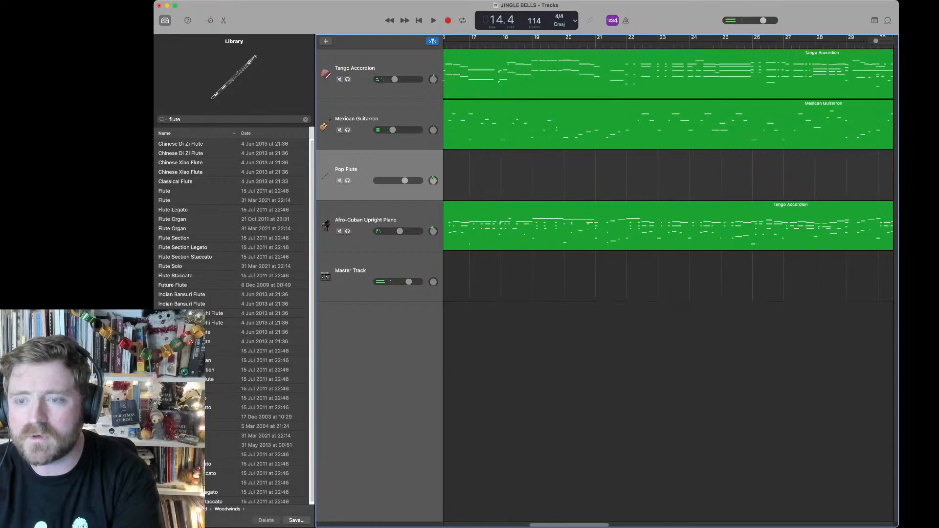
pyautogui.press('space')
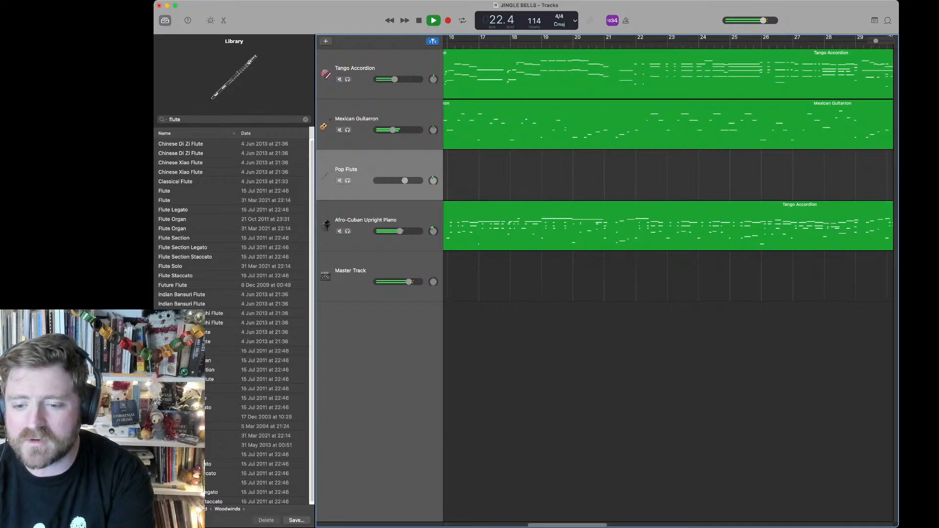
pyautogui.press('space')
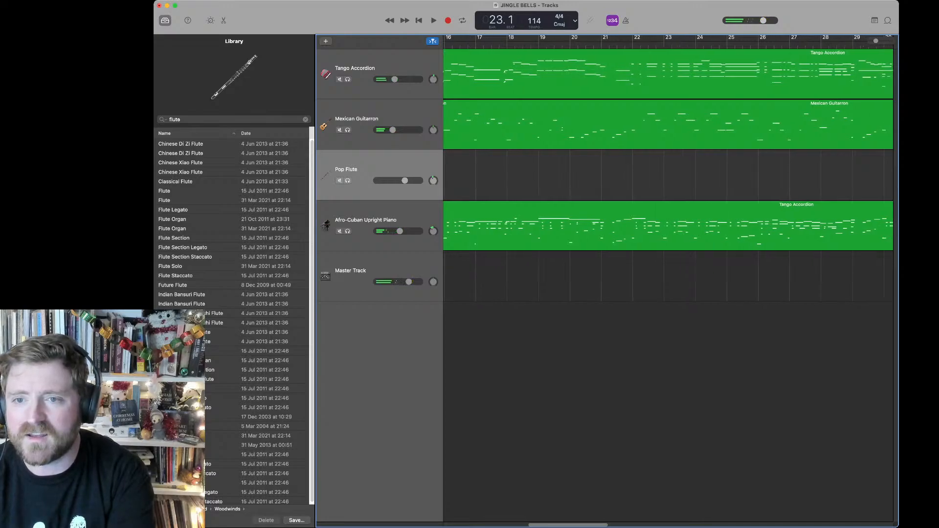
# Step: Place the playhead late in bar 25 and record the Pop Flute part through bar 54
pyautogui.hscroll(5, 668, 289)
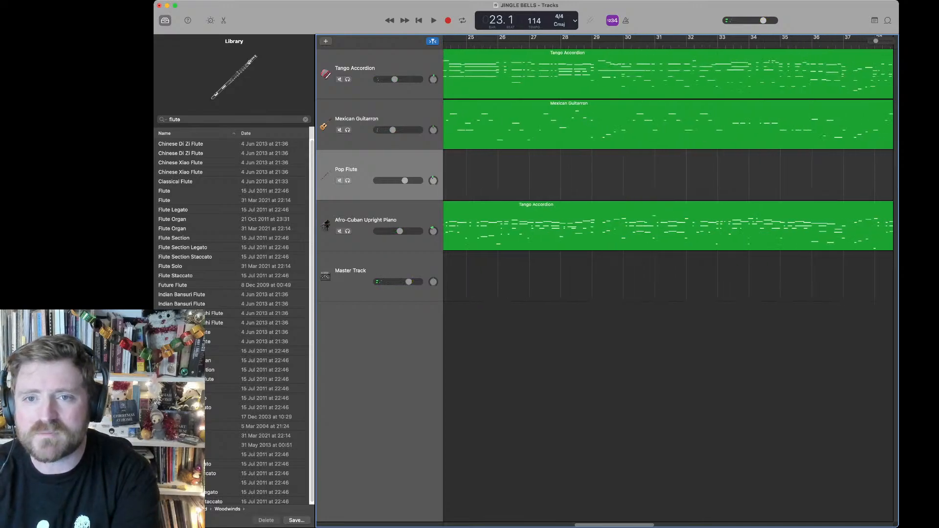
pyautogui.click(493, 44)
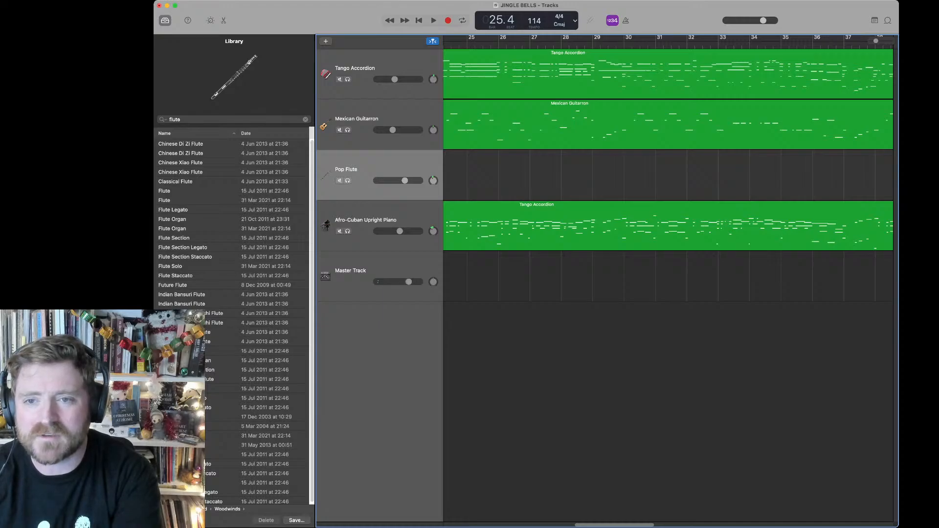
pyautogui.press('space')
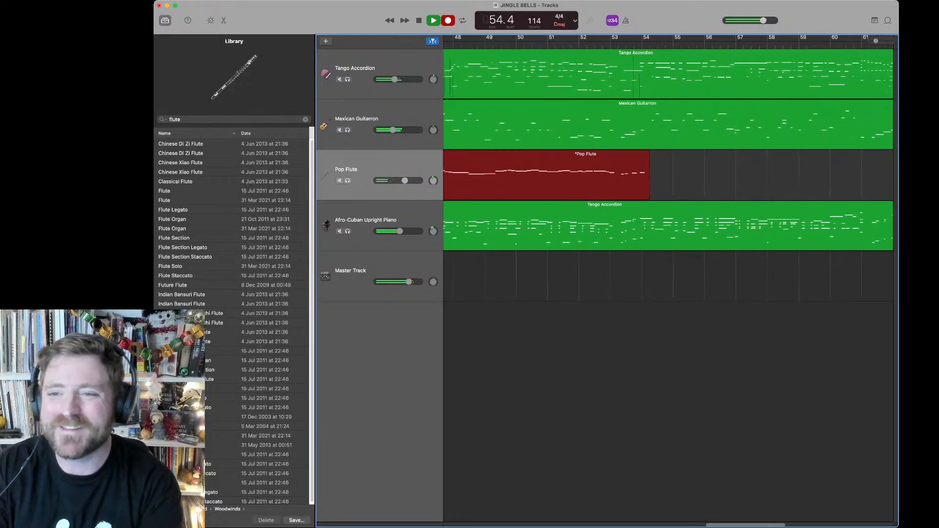
pyautogui.press('space')
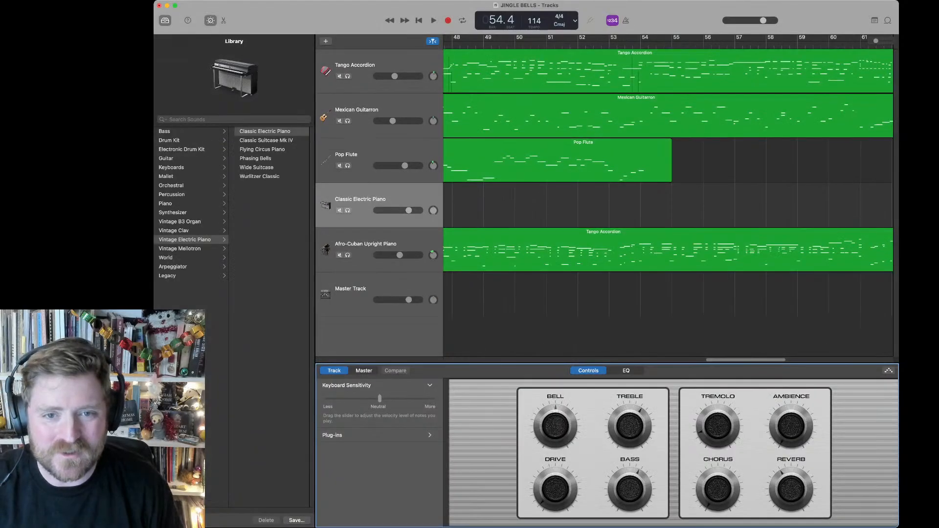
# Step: Search the sound library for "latin" and try Latin Kit on the new Classic Electric Piano track
pyautogui.click(229, 119)
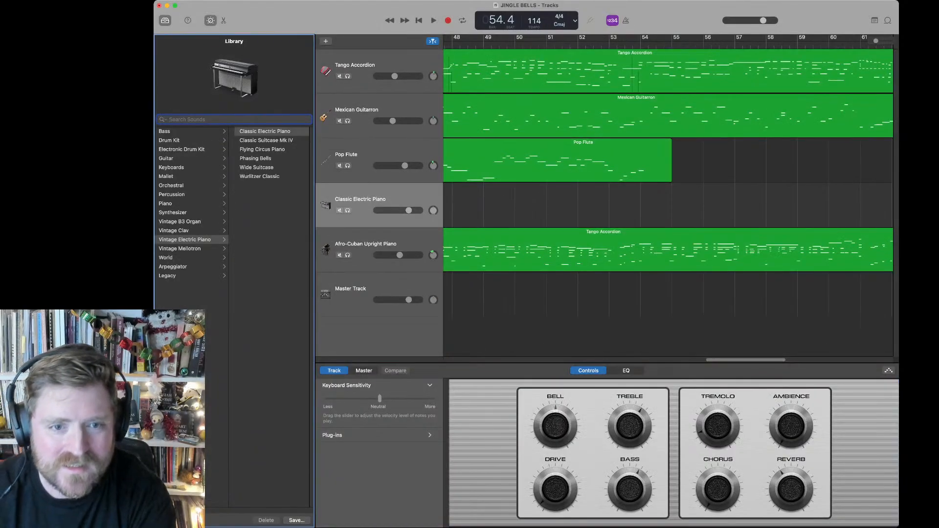
pyautogui.write('latin')
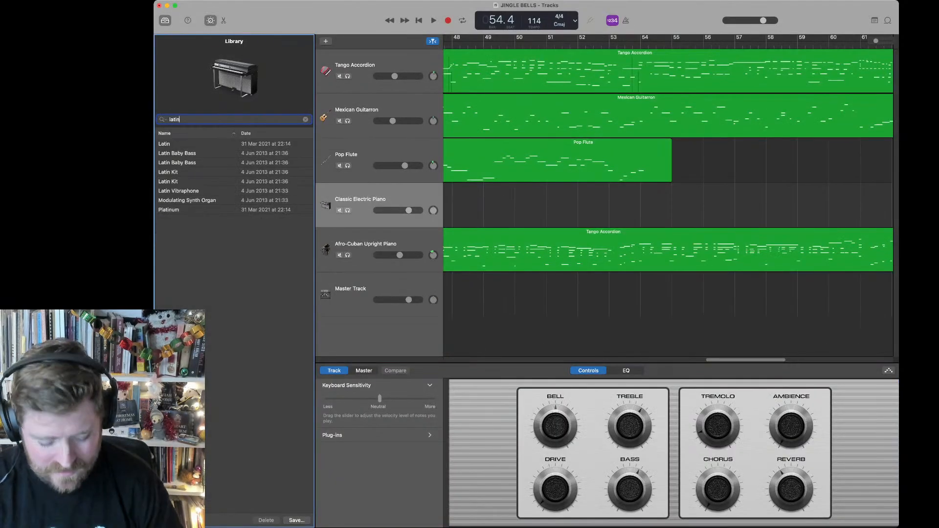
pyautogui.click(196, 182)
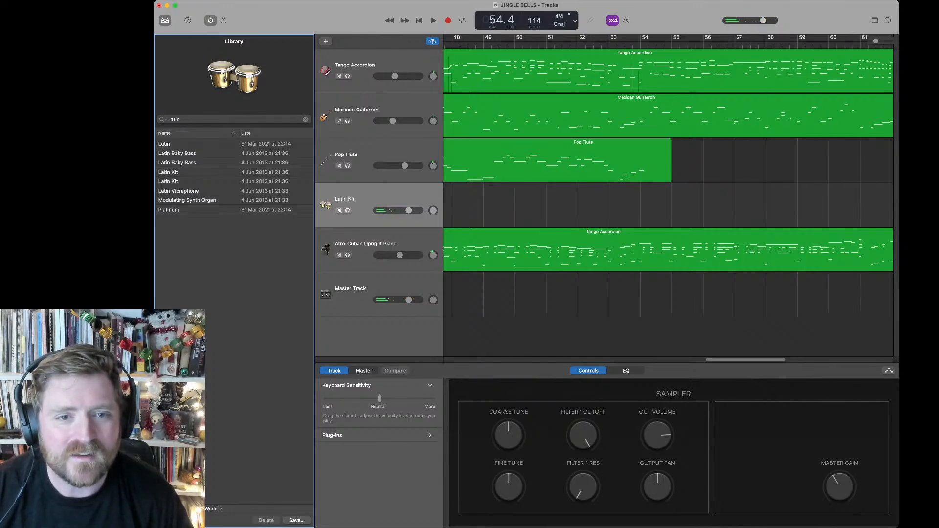
# Step: Search the sound library for "orchestral" and assign Orchestral Kit to the new track
pyautogui.press('Return')
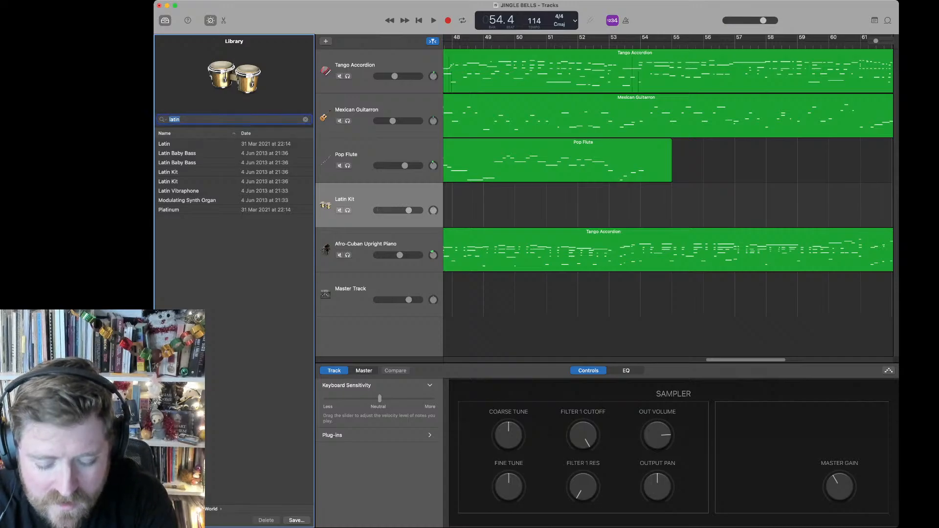
pyautogui.write('orchestral p')
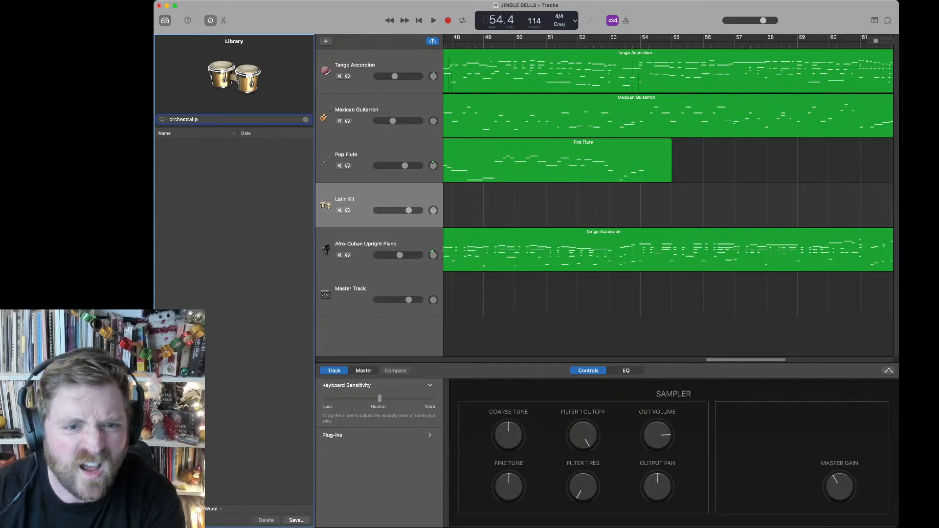
pyautogui.press('BackSpace')
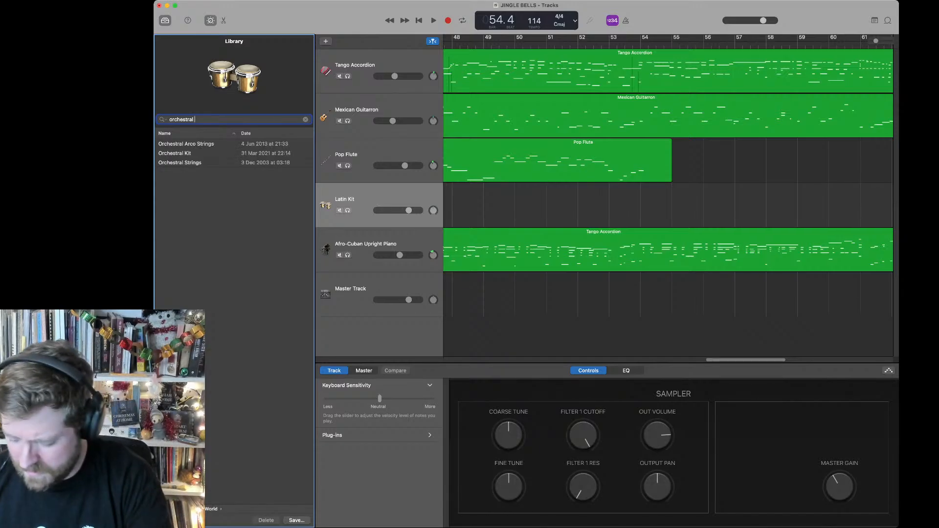
pyautogui.click(196, 153)
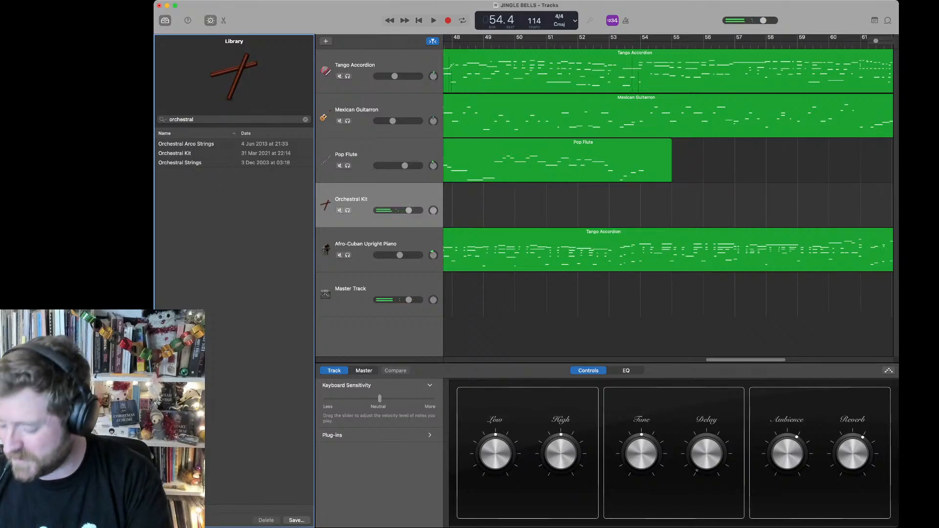
pyautogui.press('Return')
pyautogui.press('space')
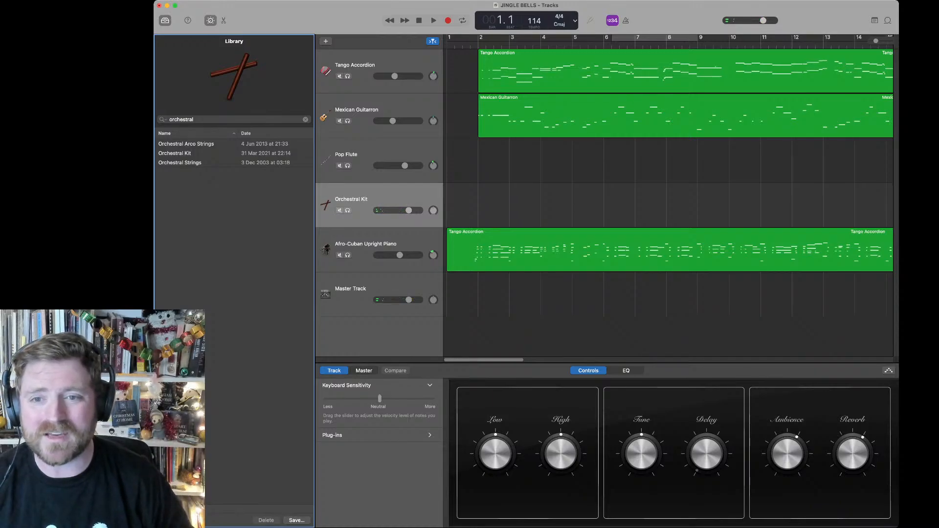
pyautogui.press('r')
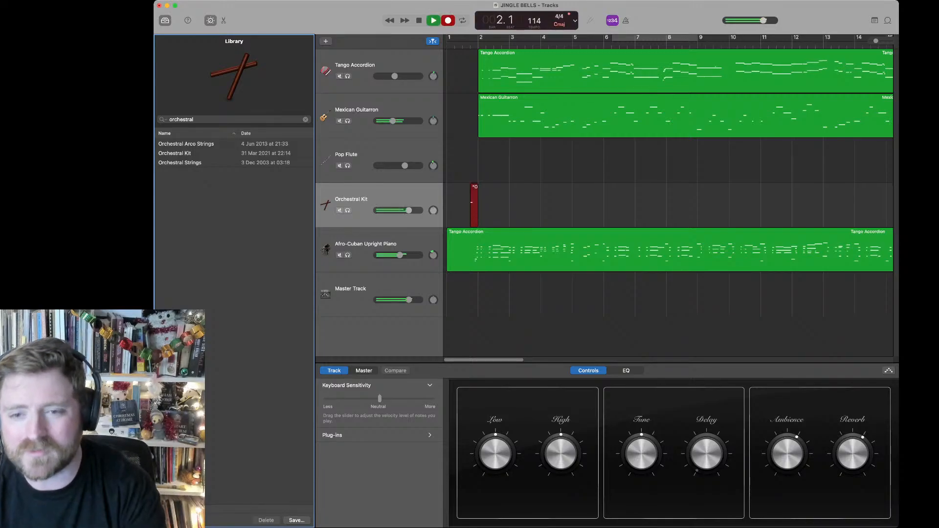
pyautogui.press('space')
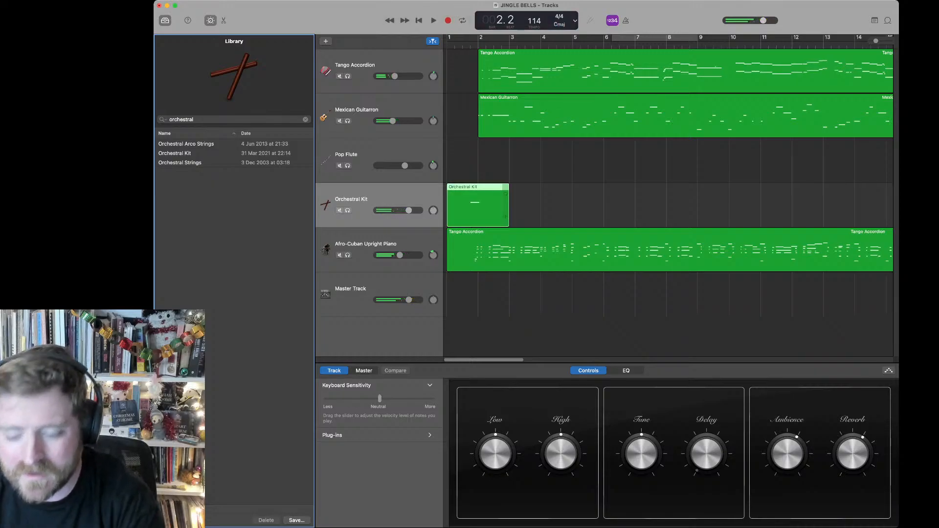
pyautogui.click(478, 205)
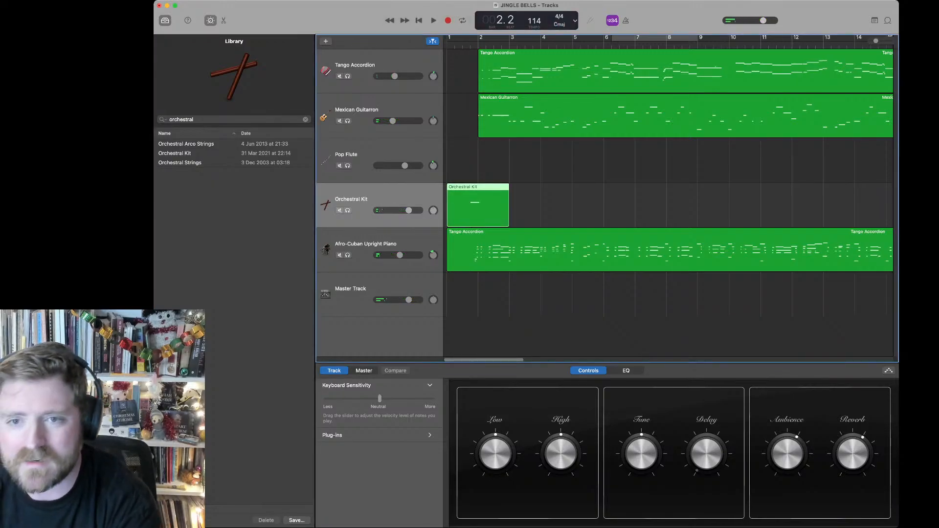
pyautogui.press('Delete')
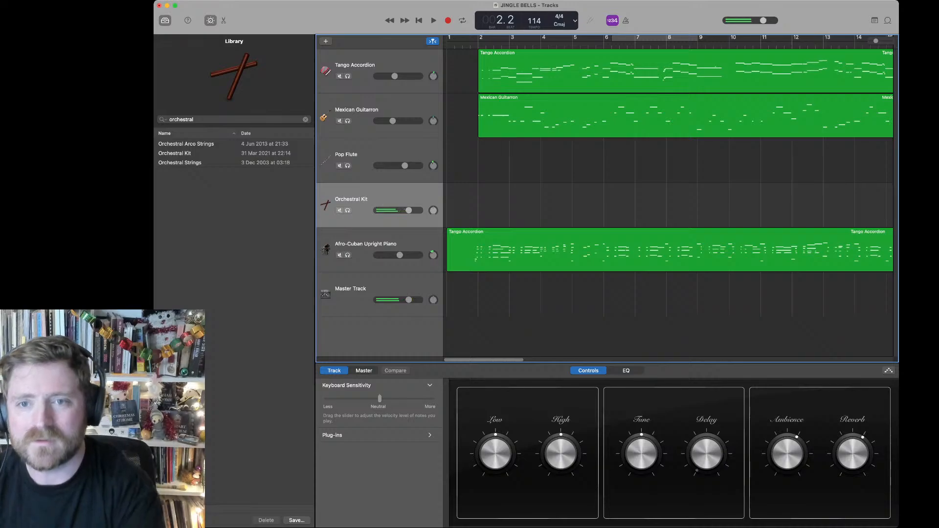
# Step: Record the Orchestral Kit part from bar 1 to the end of the song at bar 70
pyautogui.press('Return')
pyautogui.press('r')
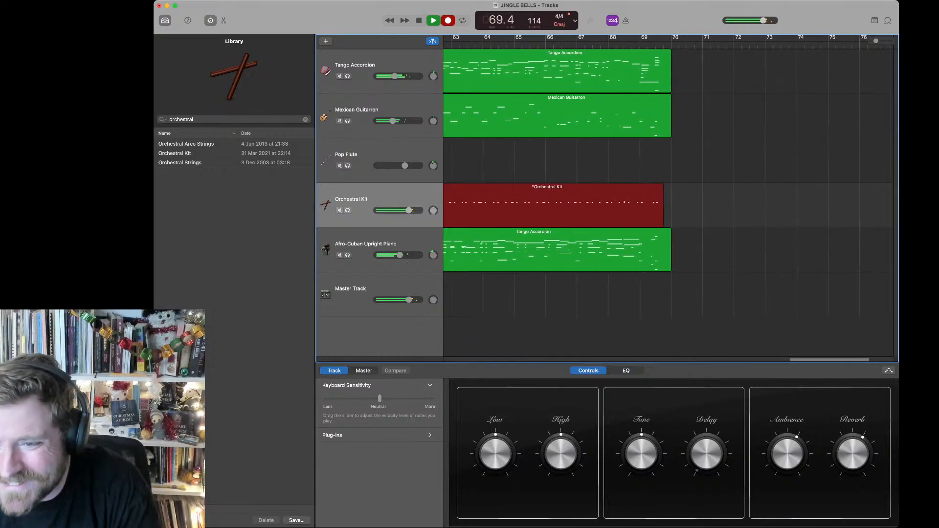
pyautogui.press('space')
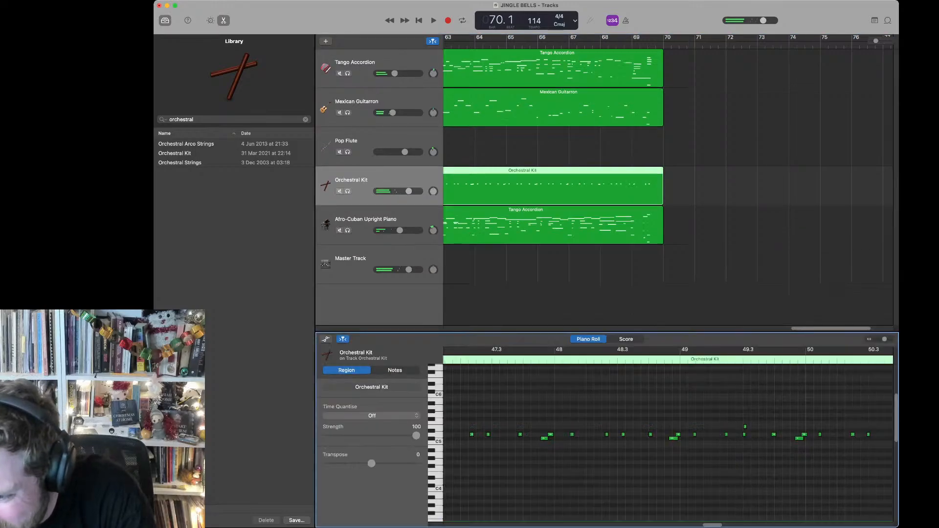
# Step: Open the Orchestral Kit region in the Piano Roll and delete the stray low note before bar 50 and the high note near 49.3
pyautogui.press('e')
pyautogui.moveTo(768, 446); pyautogui.dragTo(804, 439)
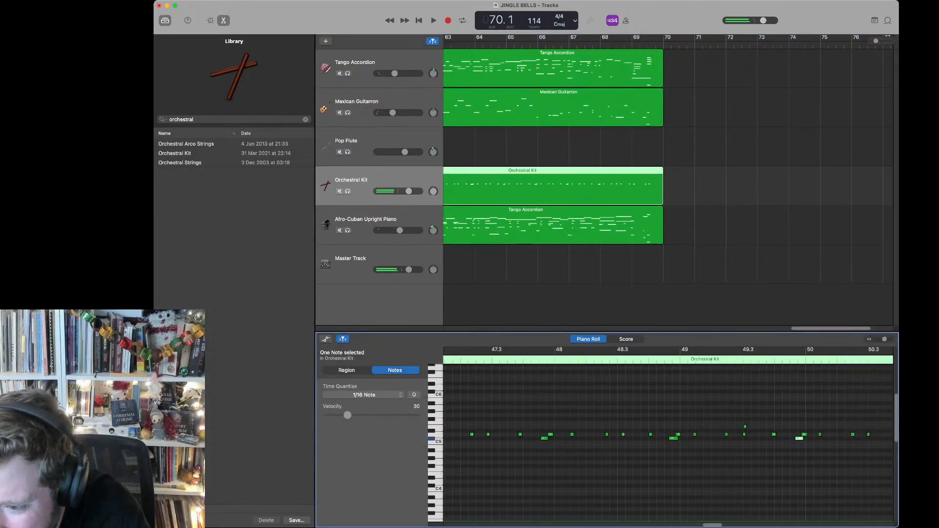
pyautogui.press('Delete')
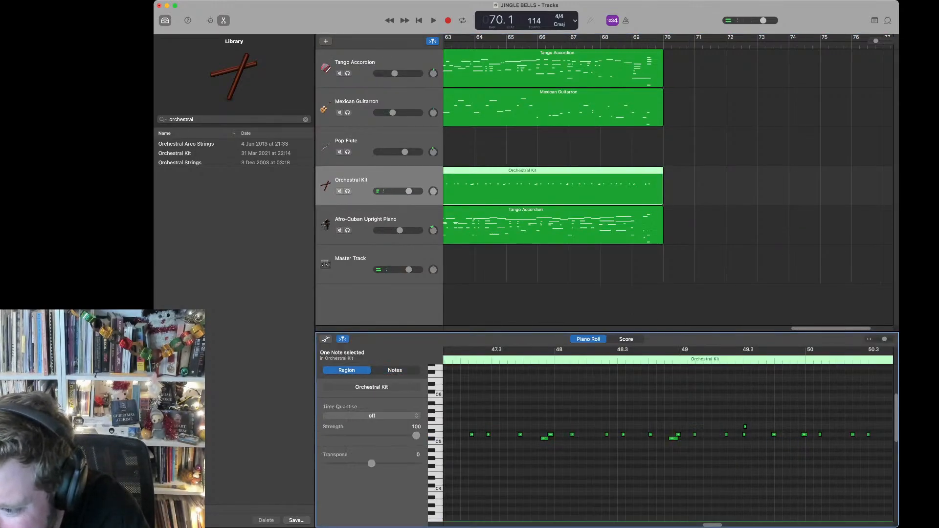
pyautogui.click(745, 427)
pyautogui.press('Delete')
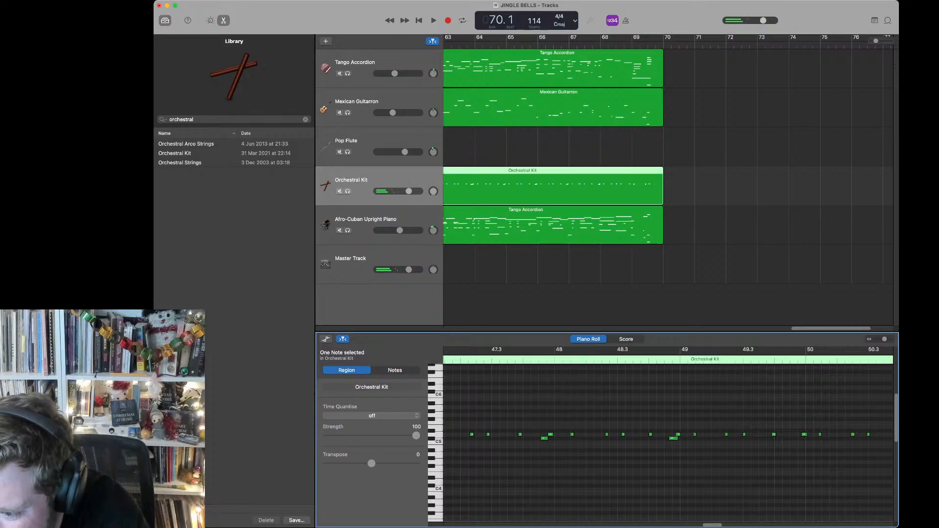
# Step: Delete the stray Orchestral Kit notes between 58.3 and 59 and near 68.3, and return the playhead to bar 1
pyautogui.hscroll(10, 667, 440)
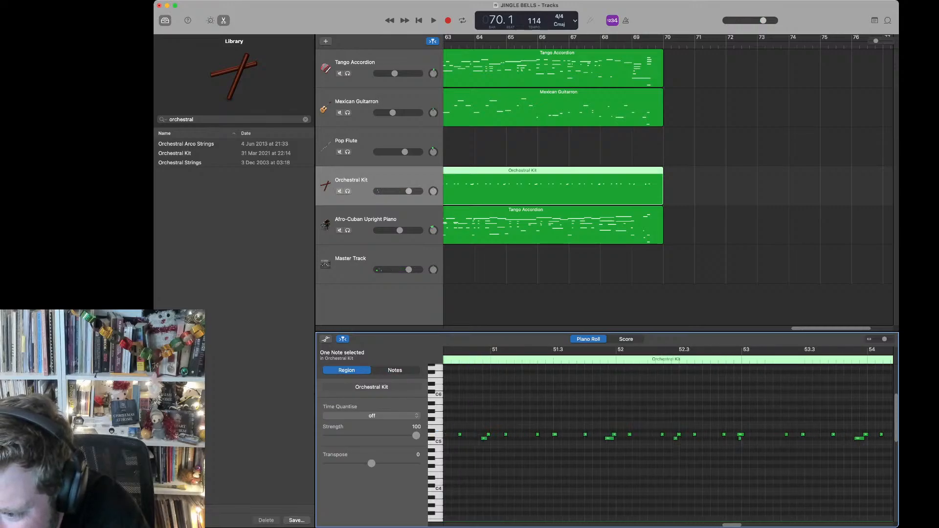
pyautogui.hscroll(10, 668, 435)
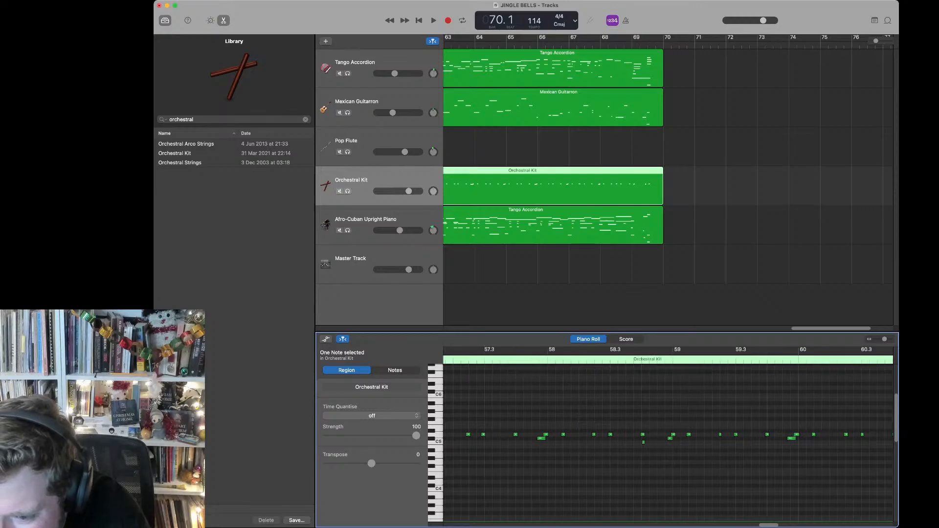
pyautogui.hscroll(-1, 668, 435)
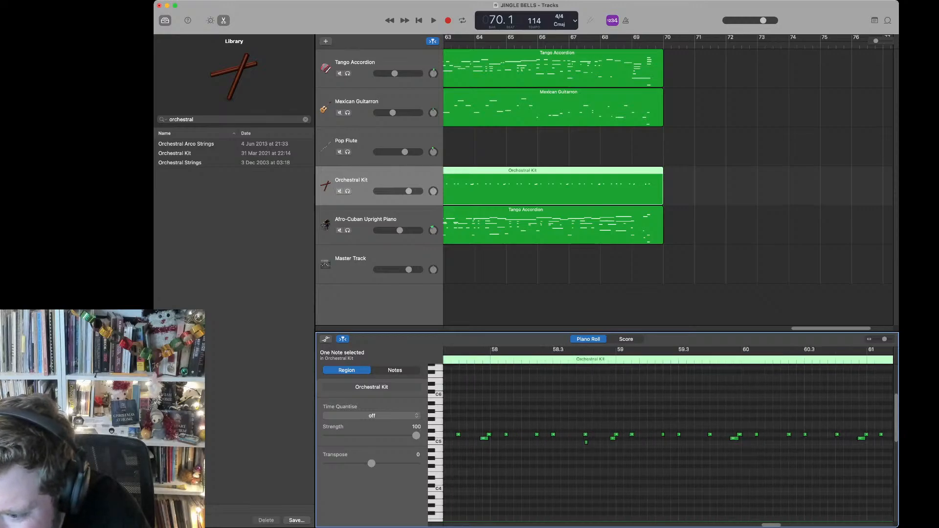
pyautogui.click(585, 443)
pyautogui.press('Delete')
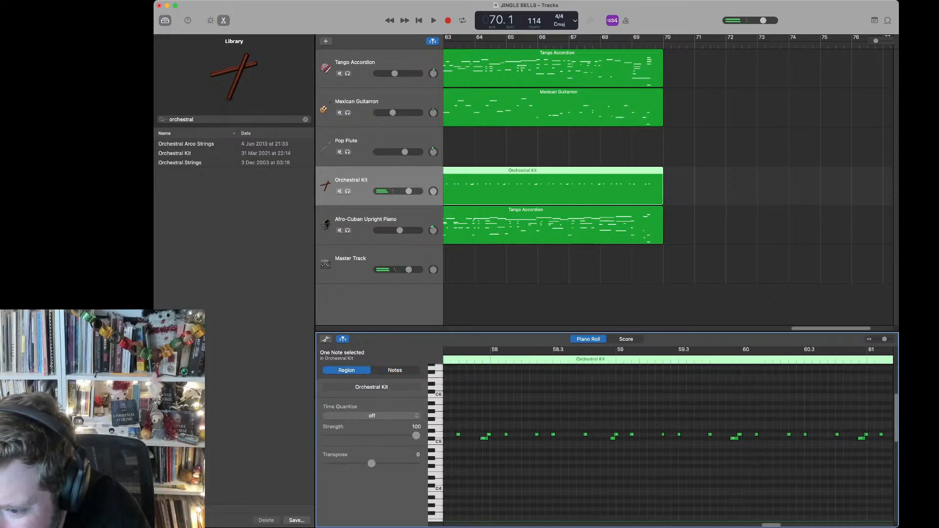
pyautogui.hscroll(15, 667, 435)
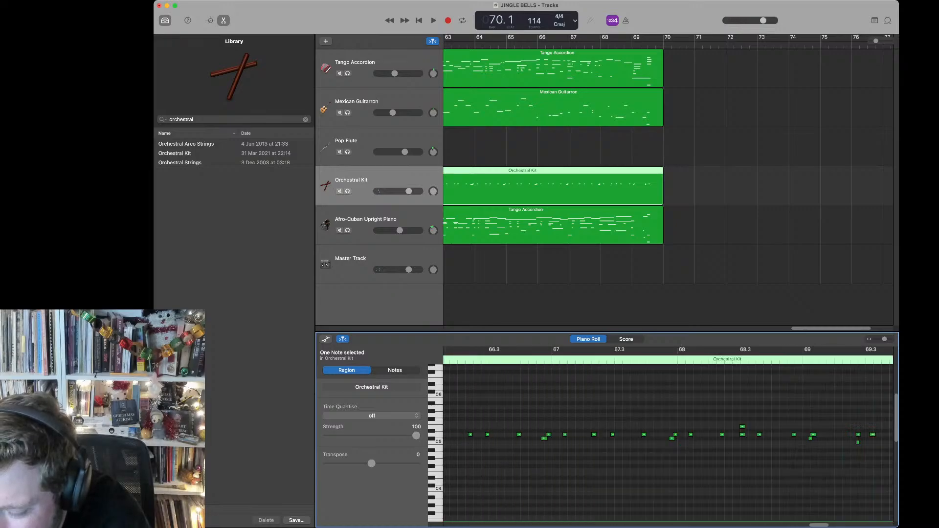
pyautogui.moveTo(721, 410); pyautogui.dragTo(750, 431)
pyautogui.press('Delete')
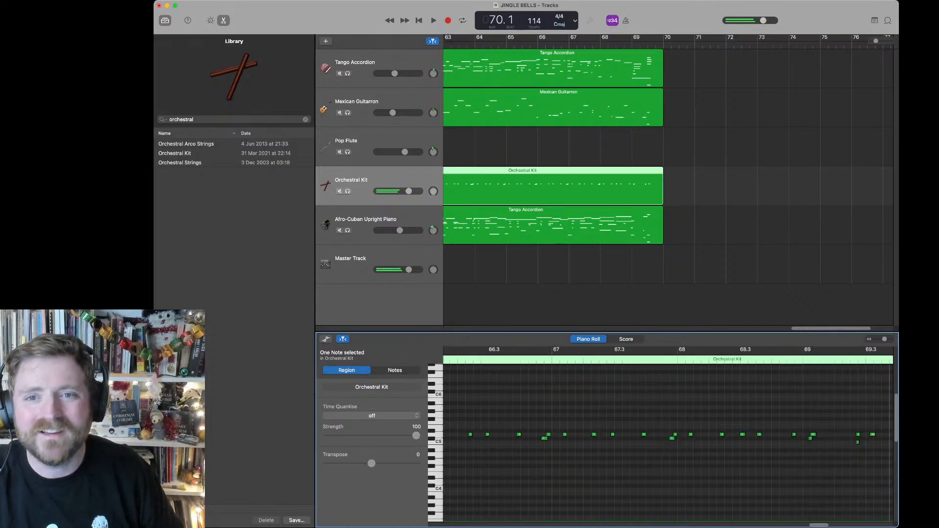
pyautogui.press('Return')
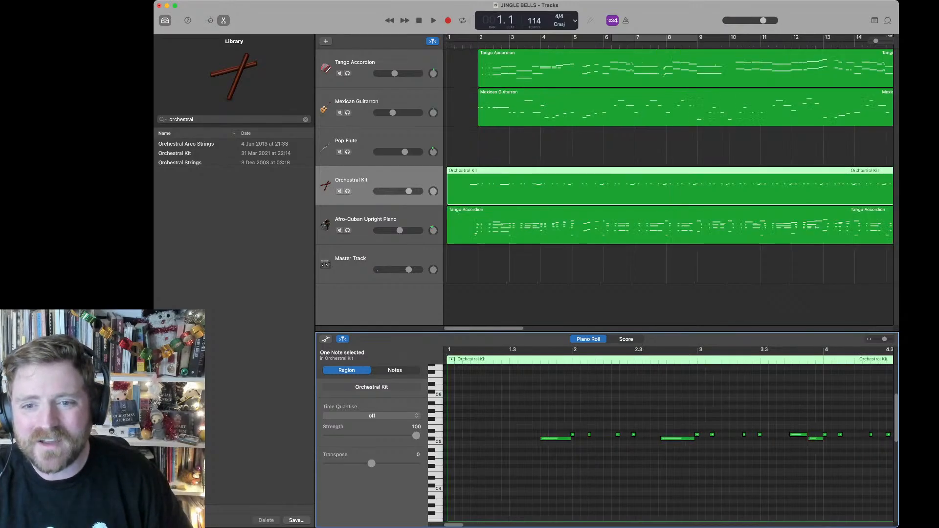
# Step: Switch off the Stereo Spread plug-in on the Master Track and adjust the Space Designer wet output
pyautogui.click(356, 181)
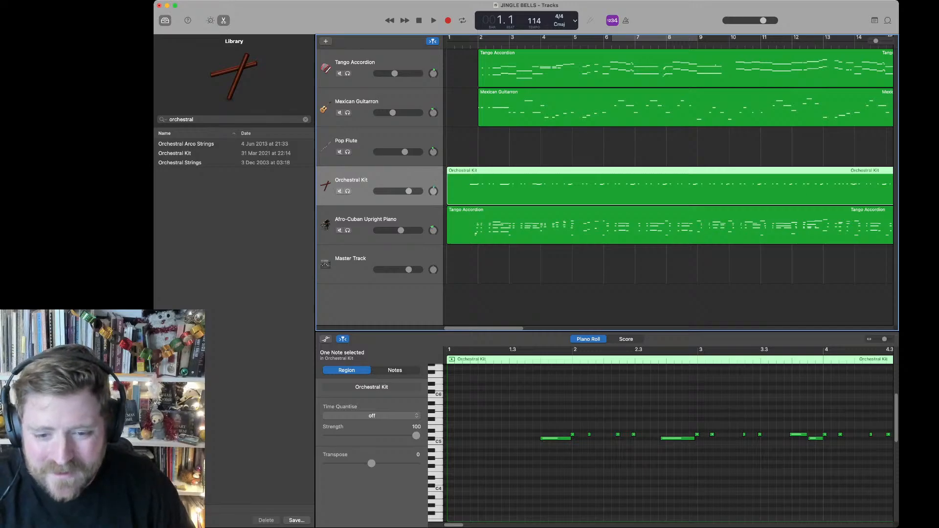
pyautogui.click(356, 264)
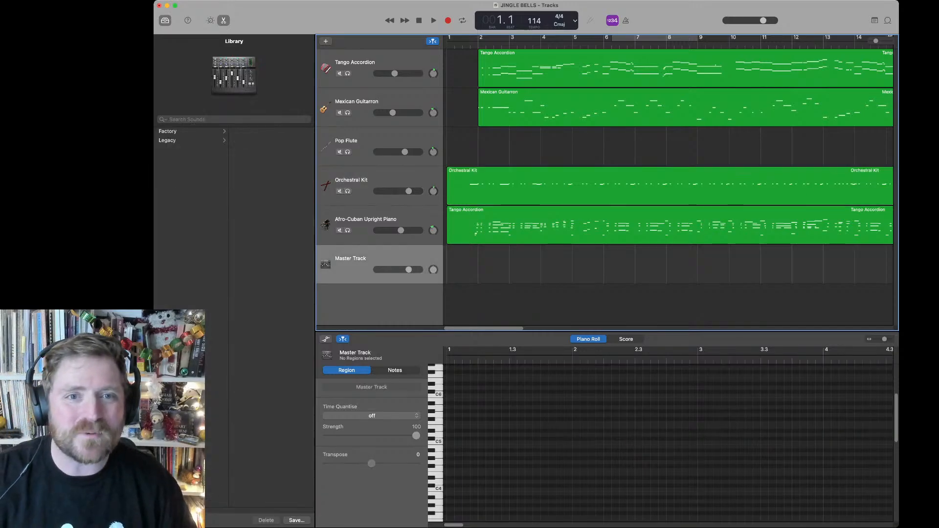
pyautogui.press('b')
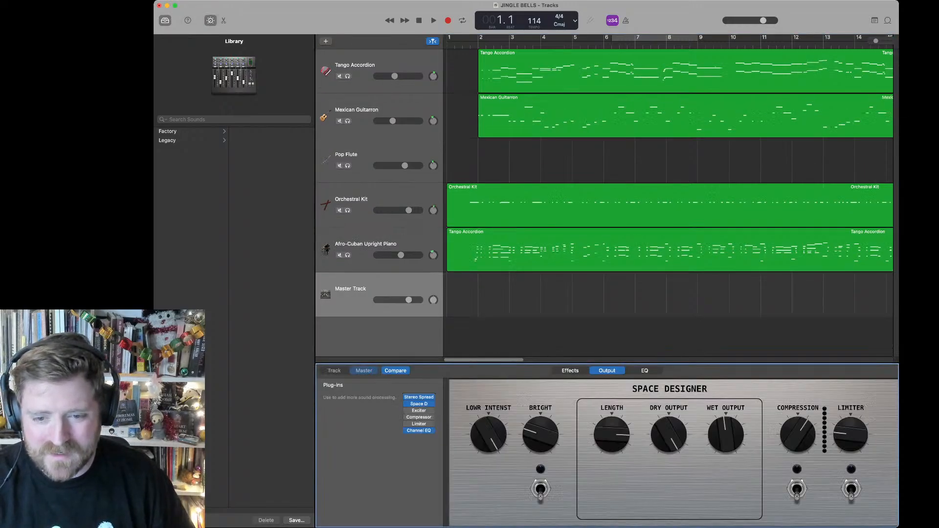
pyautogui.click(407, 397)
pyautogui.click(419, 404)
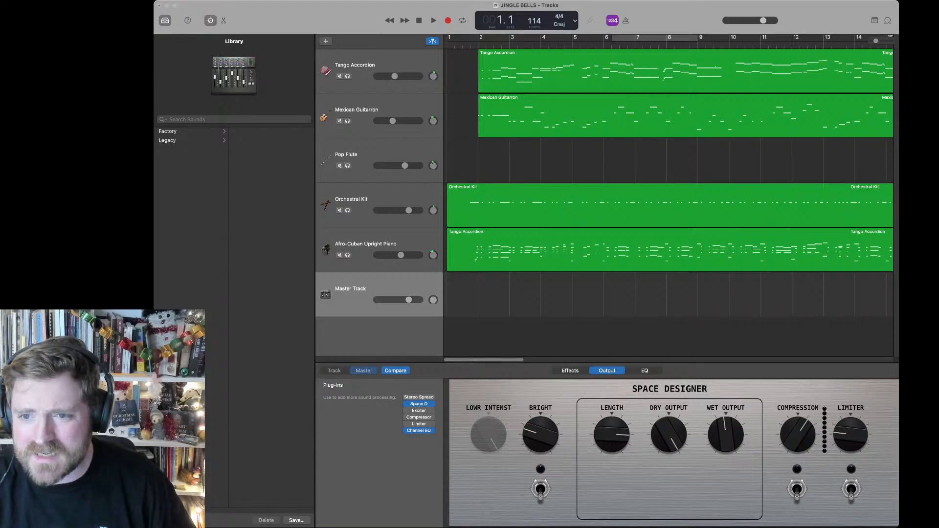
pyautogui.moveTo(726, 434); pyautogui.dragTo(726, 444)
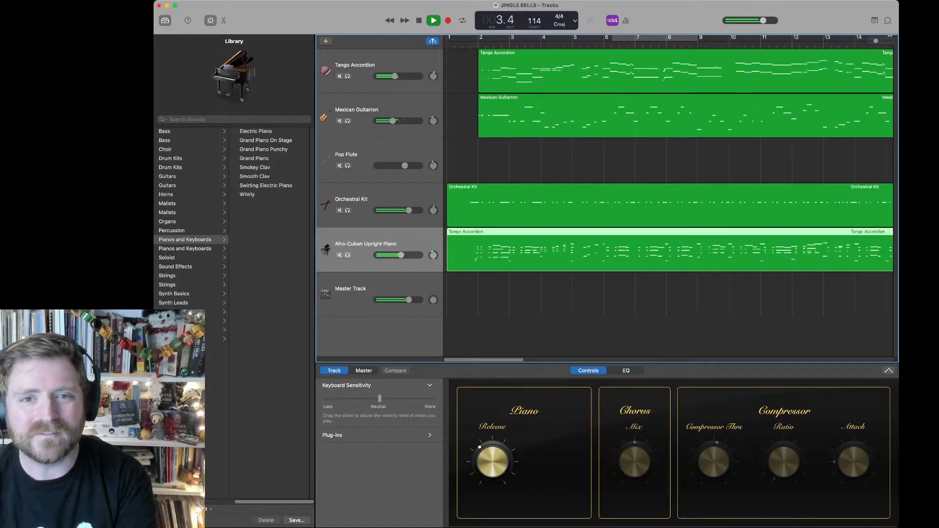
# Step: Add an audio track with microphone monitoring and a raised Reverb send, and set the project tempo to 122
pyautogui.press('space')
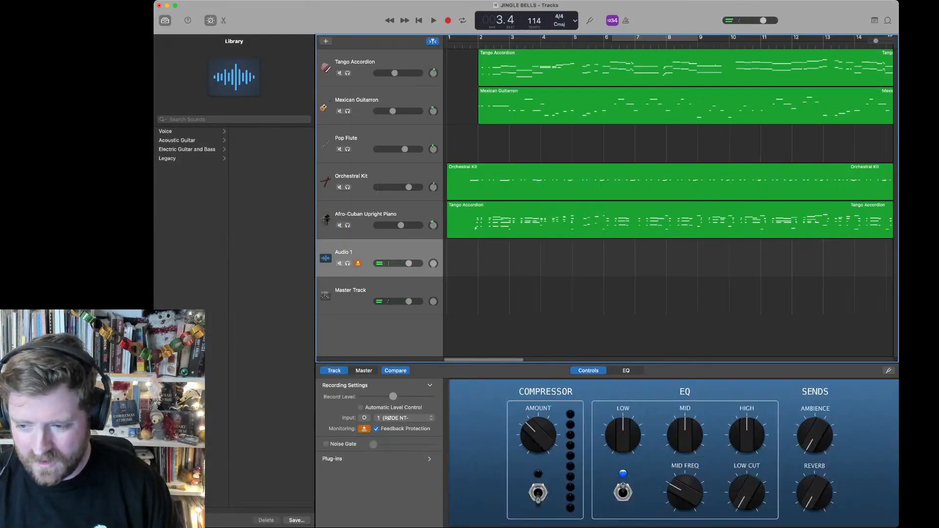
pyautogui.moveTo(814, 492); pyautogui.dragTo(814, 446)
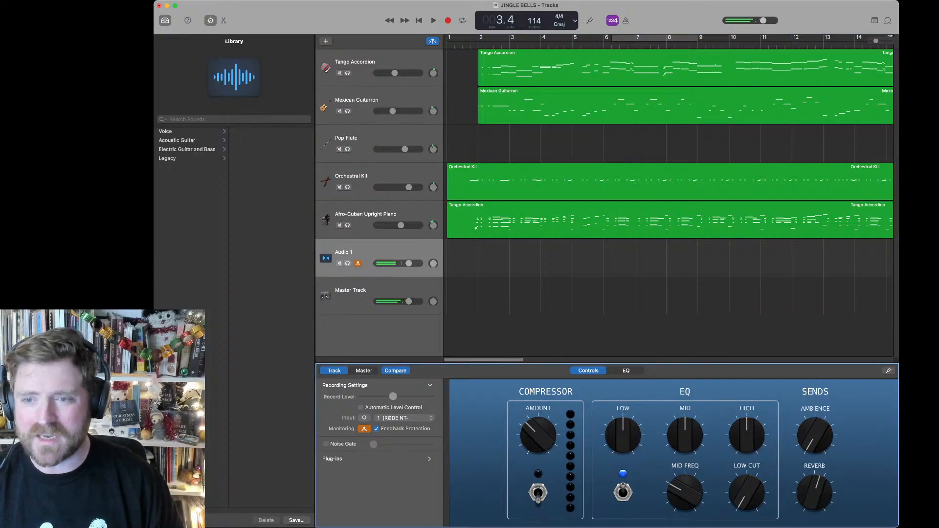
pyautogui.press('super+Tab')
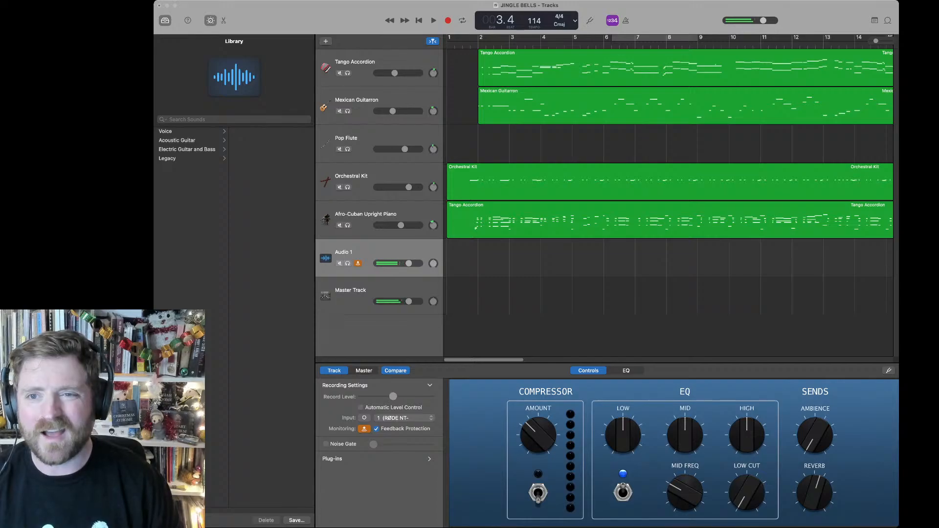
pyautogui.moveTo(534, 21); pyautogui.dragTo(534, 18)
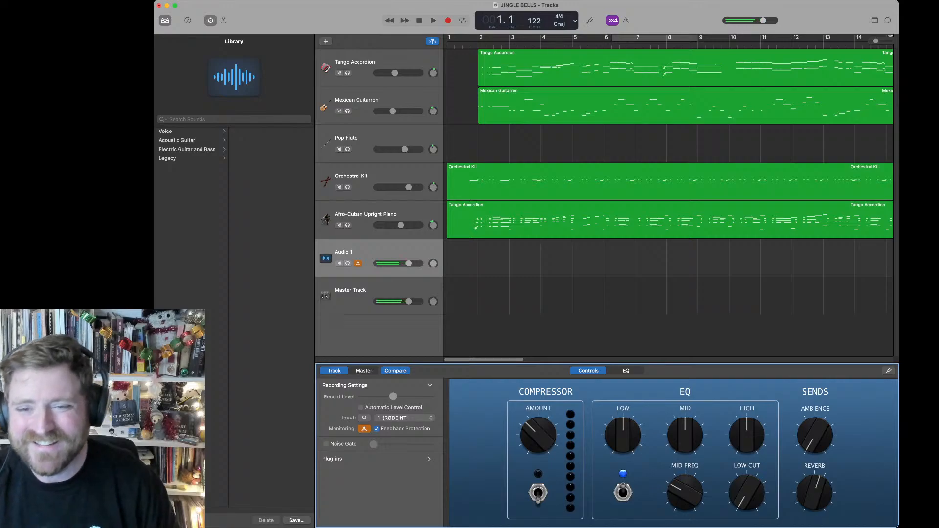
# Step: Play the song from bar 1 with live microphone monitoring while checking the Master Track plug-ins, Audio 1 and Tango Accordion controls
pyautogui.press('space')
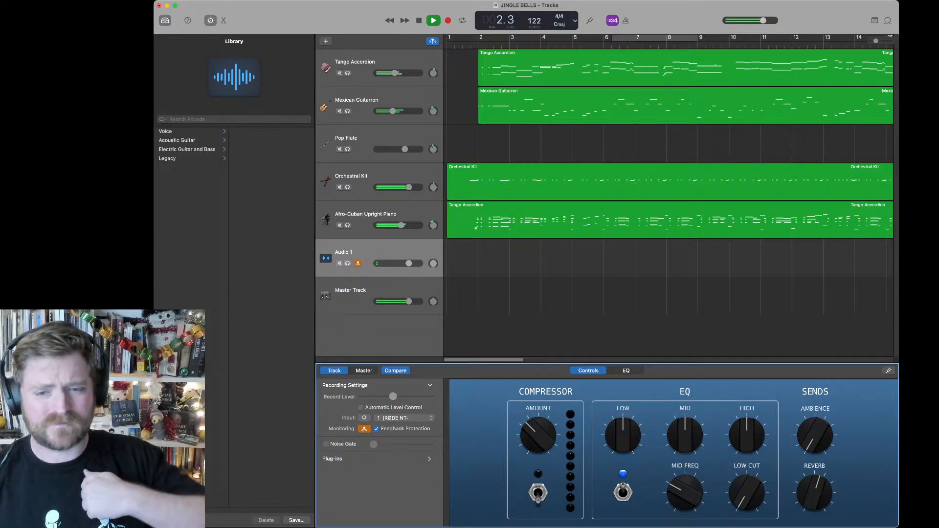
pyautogui.press('super+Tab')
pyautogui.click(363, 295)
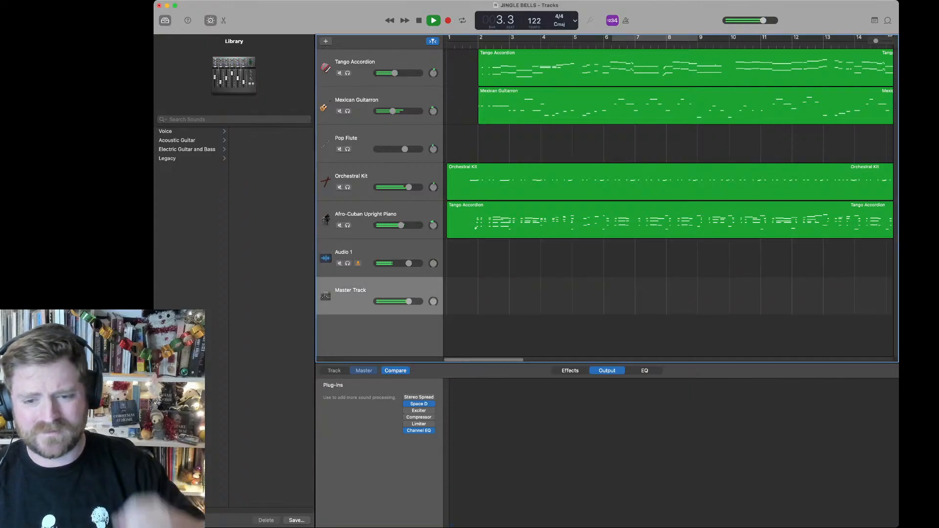
pyautogui.click(419, 404)
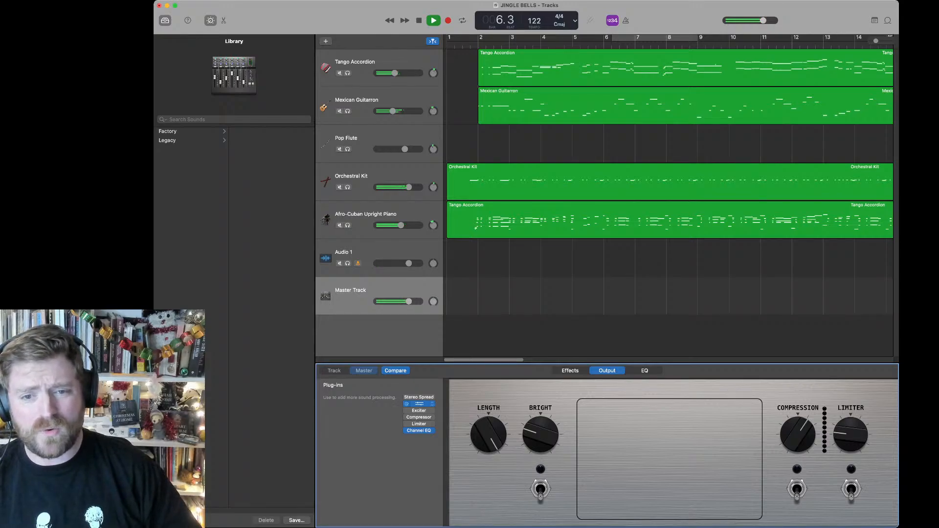
pyautogui.click(363, 255)
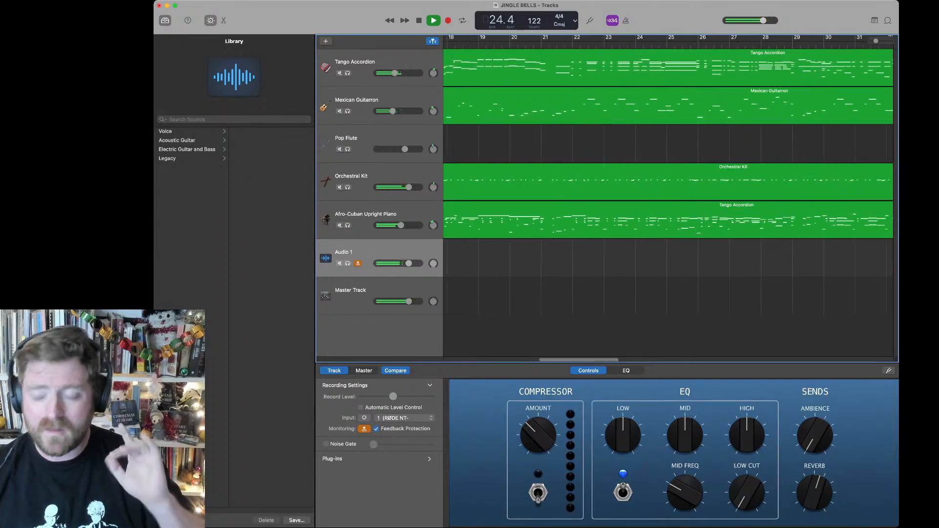
pyautogui.press('Up')
pyautogui.click(363, 65)
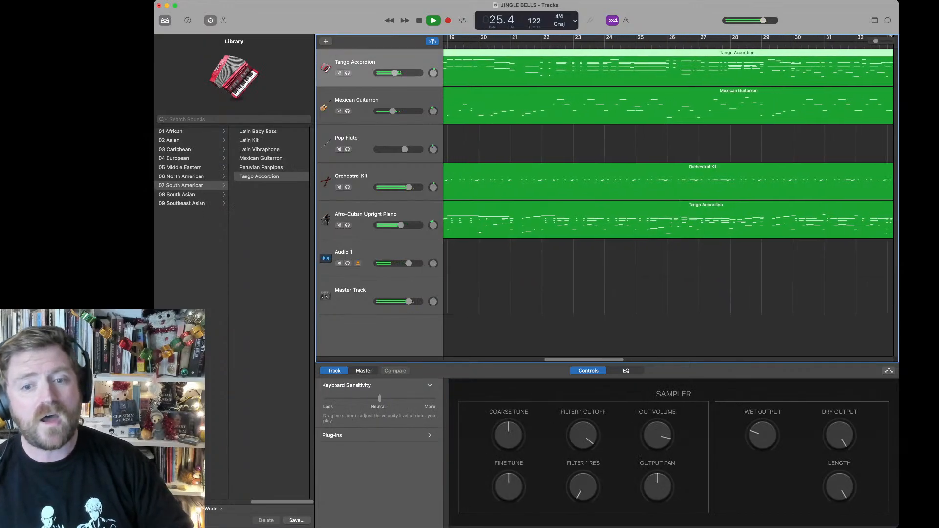
# Step: Raise Audio 1's Mid and High EQ slightly, stop playback after the song's end at bar 70 and turn off its input monitoring
pyautogui.click(363, 254)
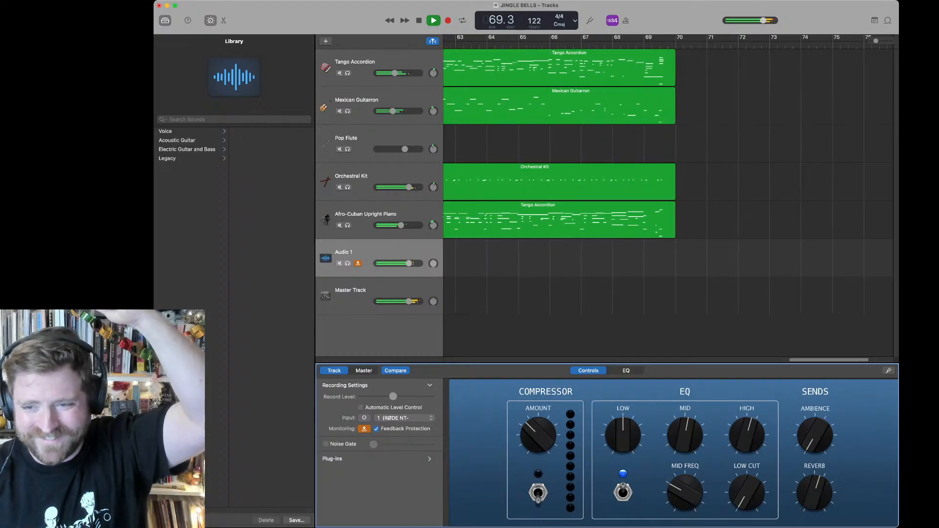
pyautogui.press('space')
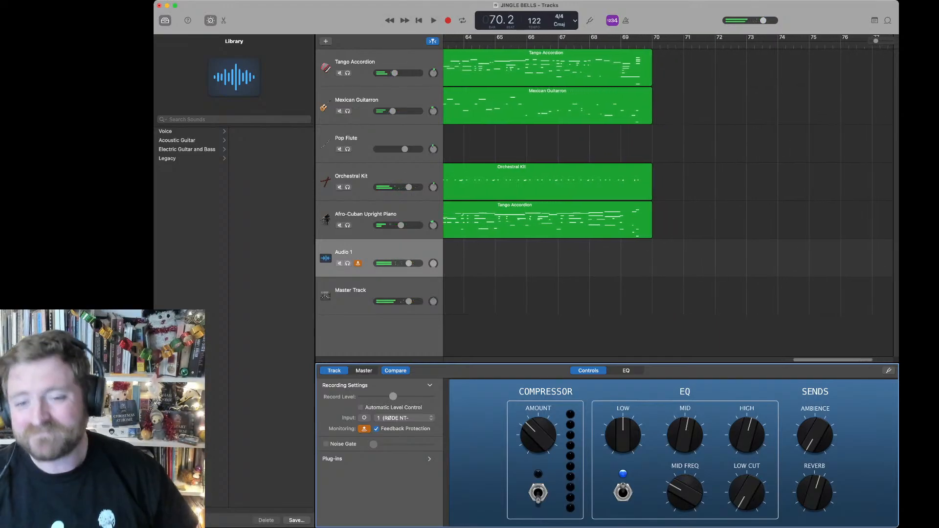
pyautogui.click(358, 263)
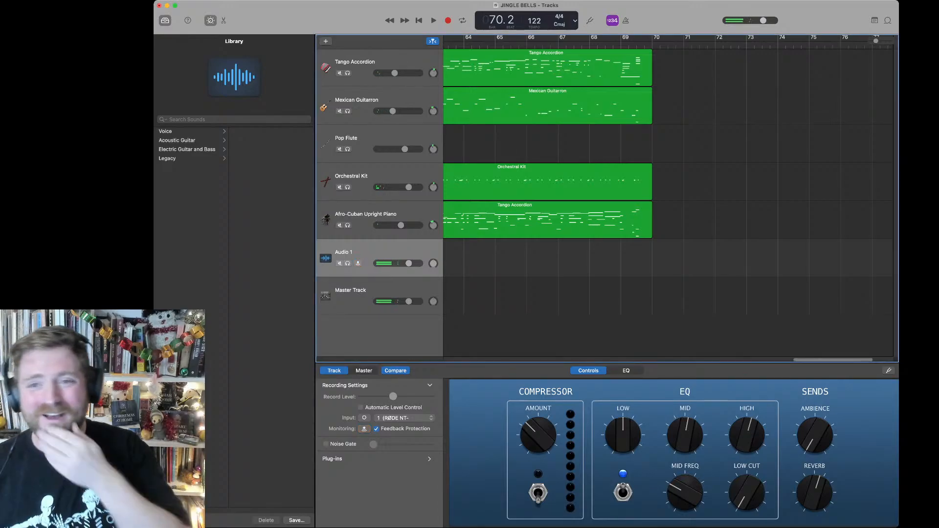